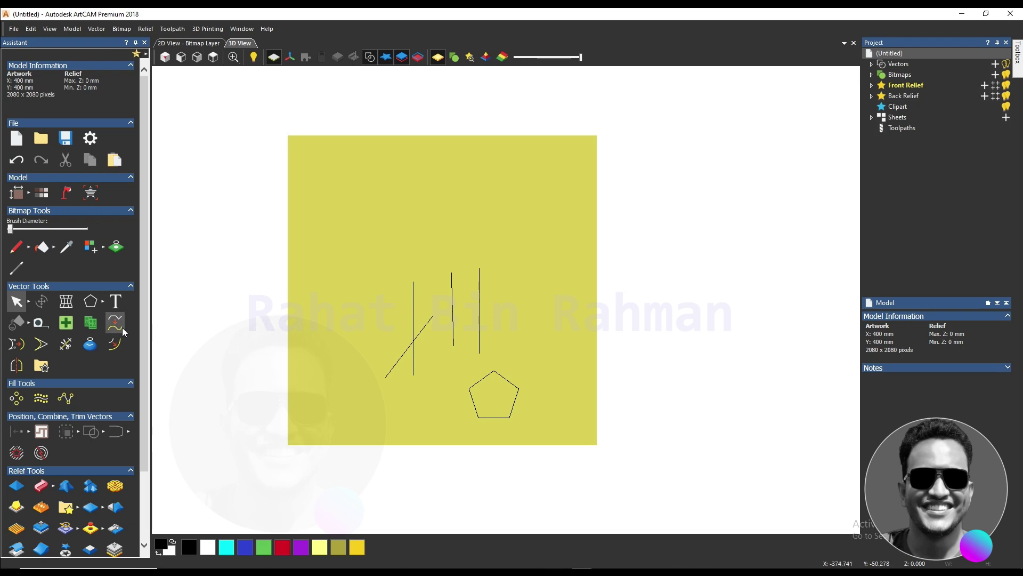
Step: Draw a smooth five-point polyline across the upper part of the artwork, above the vertical lines
{"action": "scroll", "coordinate": [455, 261], "scroll_direction": "up", "scroll_amount": 2}
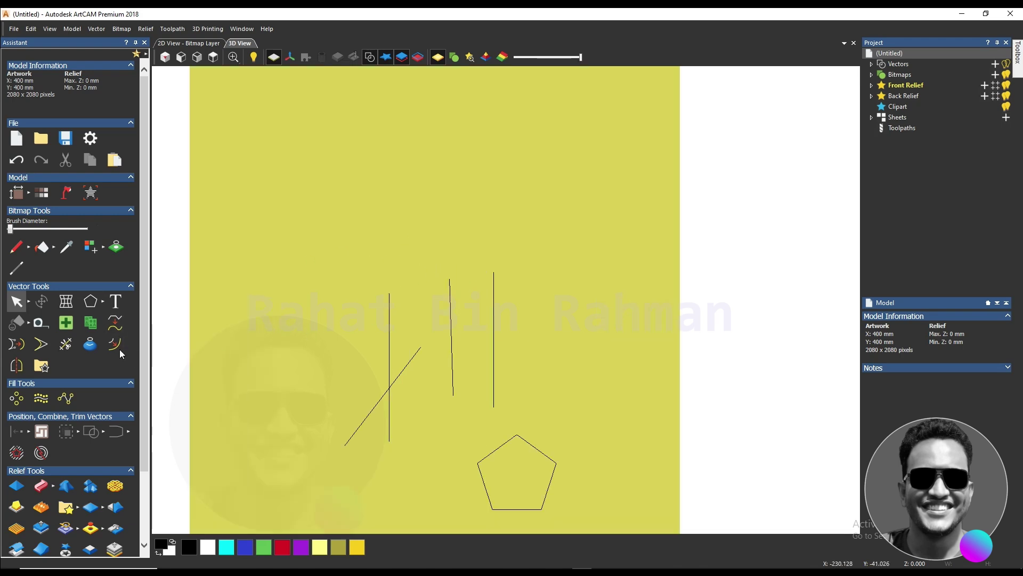
{"action": "left_click", "coordinate": [96, 306]}
{"action": "left_click", "coordinate": [156, 302]}
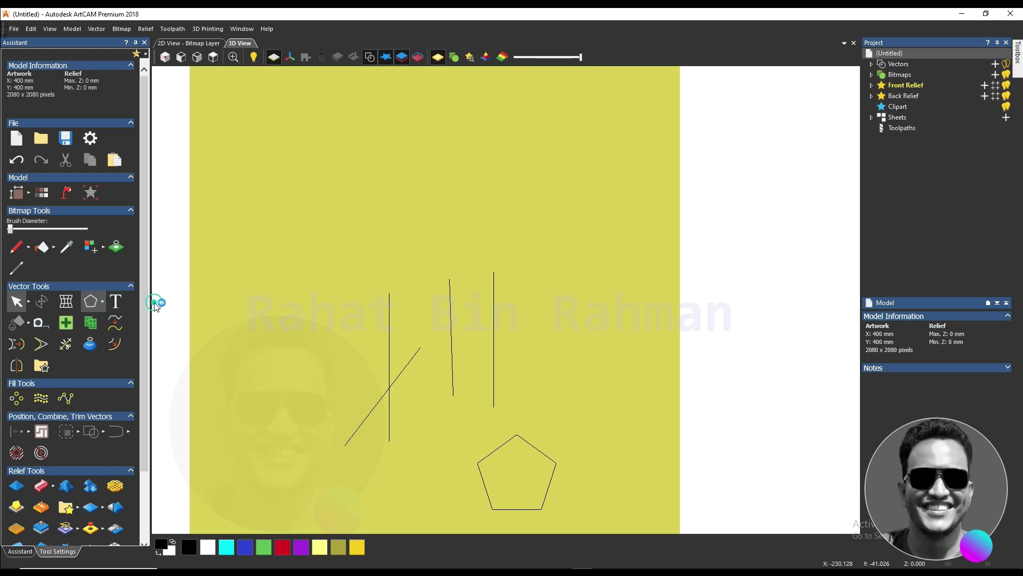
{"action": "left_click", "coordinate": [281, 213]}
{"action": "left_click", "coordinate": [366, 169]}
{"action": "left_click", "coordinate": [480, 151]}
{"action": "left_click", "coordinate": [577, 133]}
{"action": "left_click", "coordinate": [586, 225]}
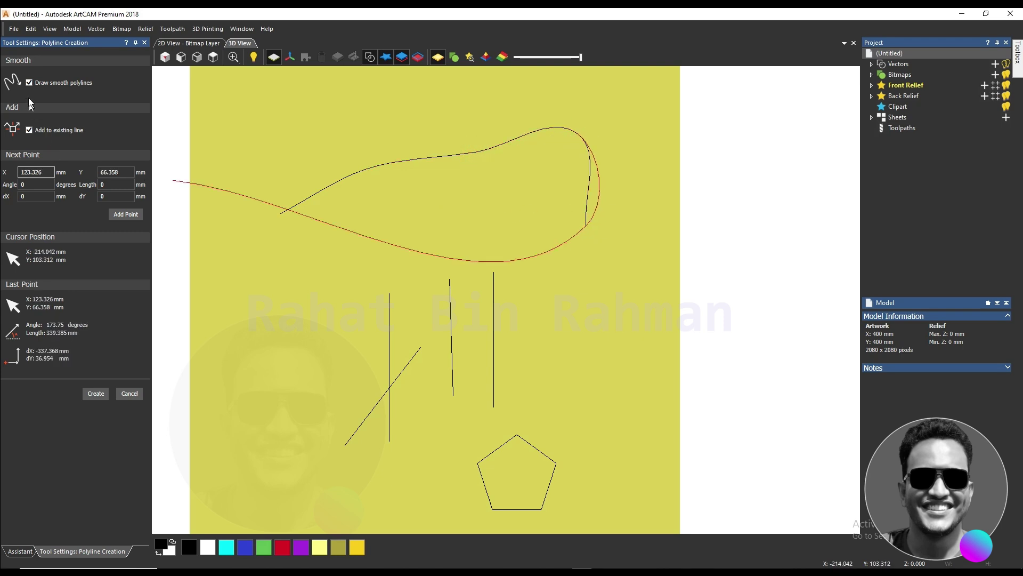
Step: Turn off smooth polyline drawing, finish the curve and delete it
{"action": "left_click", "coordinate": [29, 83]}
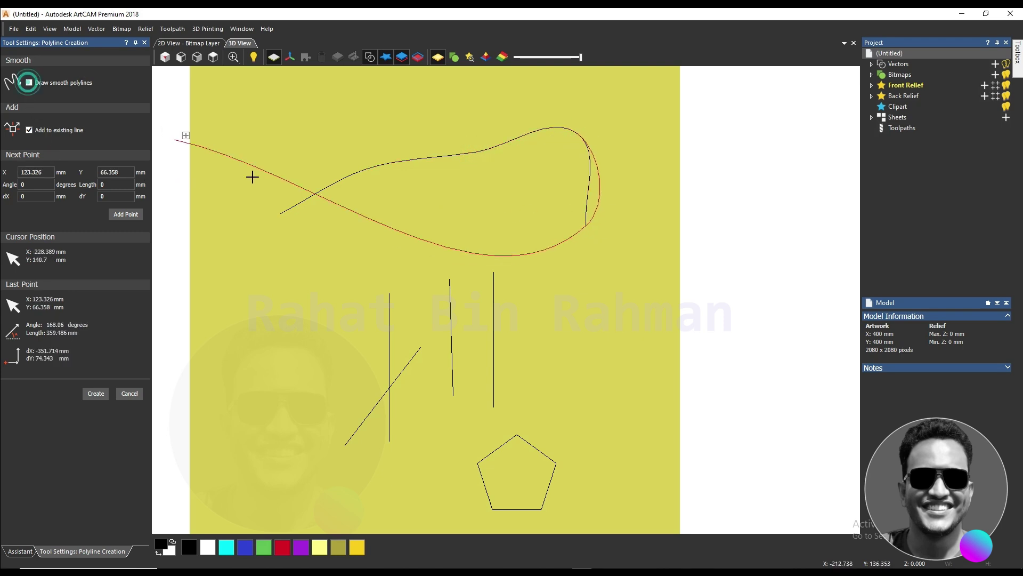
{"action": "double_click", "coordinate": [571, 235]}
{"action": "key", "text": "Delete"}
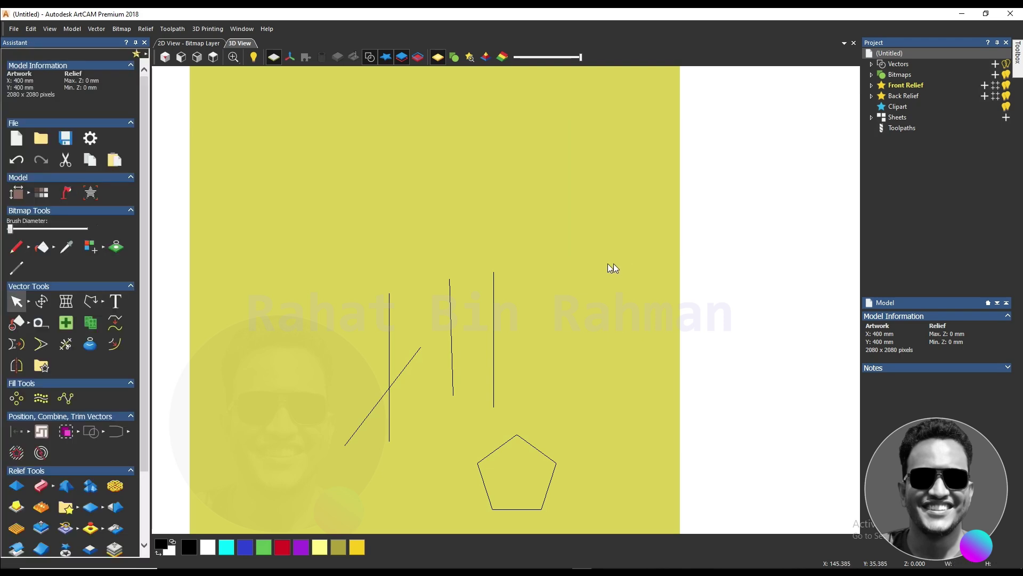
Step: Draw a closed six-sided straight-line polyline about 273 mm wide and 113 mm high above the vertical lines
{"action": "left_click", "coordinate": [90, 301]}
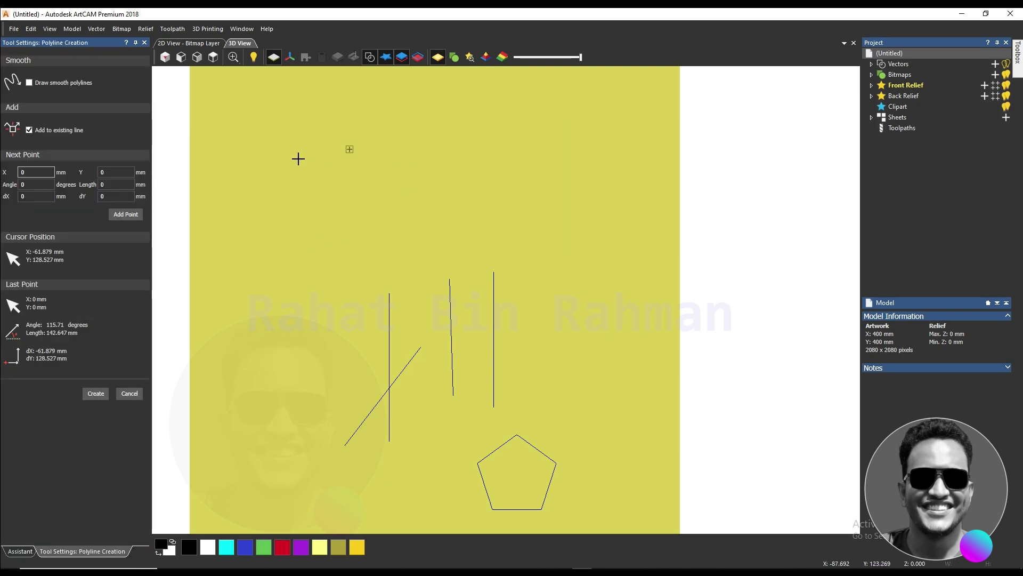
{"action": "left_click", "coordinate": [264, 219]}
{"action": "left_click", "coordinate": [385, 160]}
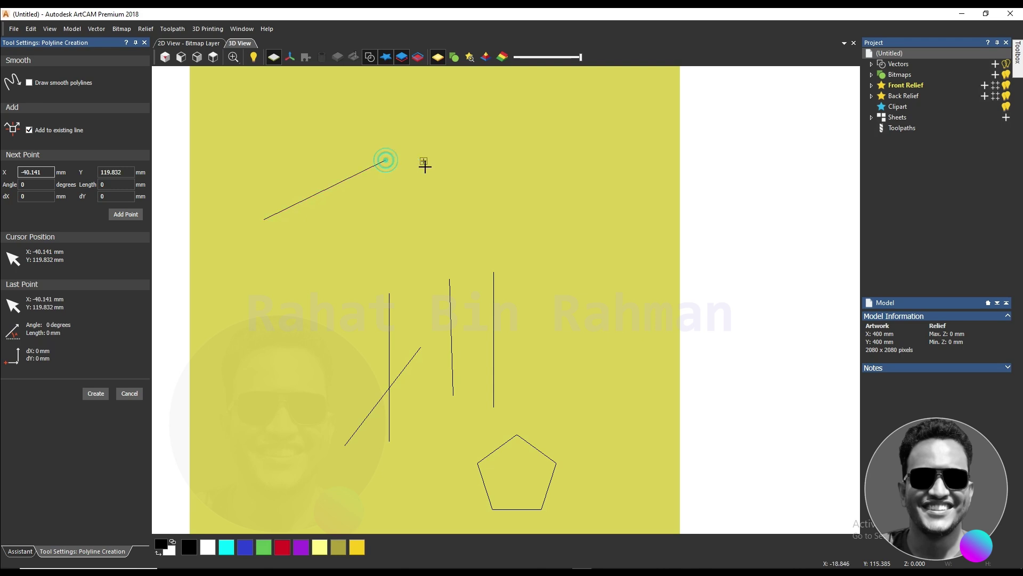
{"action": "left_click", "coordinate": [508, 159]}
{"action": "left_click", "coordinate": [598, 216]}
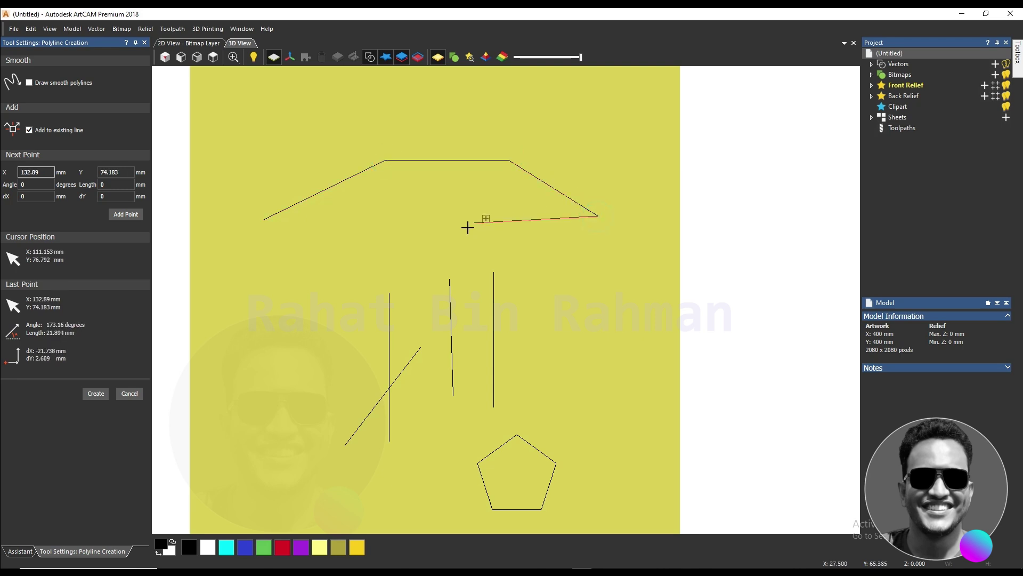
{"action": "left_click", "coordinate": [460, 241]}
{"action": "left_click", "coordinate": [297, 298]}
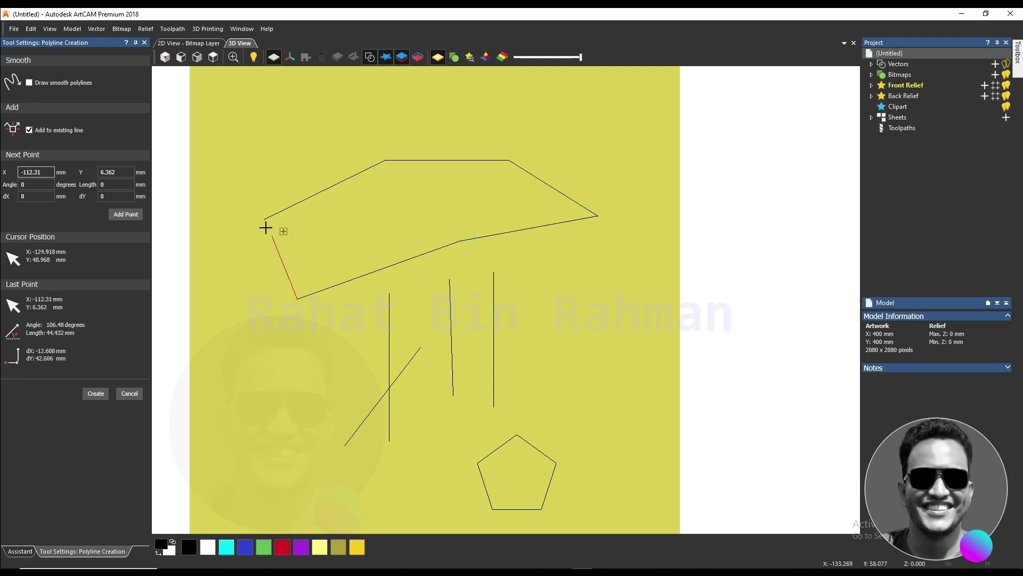
{"action": "left_click", "coordinate": [264, 221]}
{"action": "left_click", "coordinate": [331, 236]}
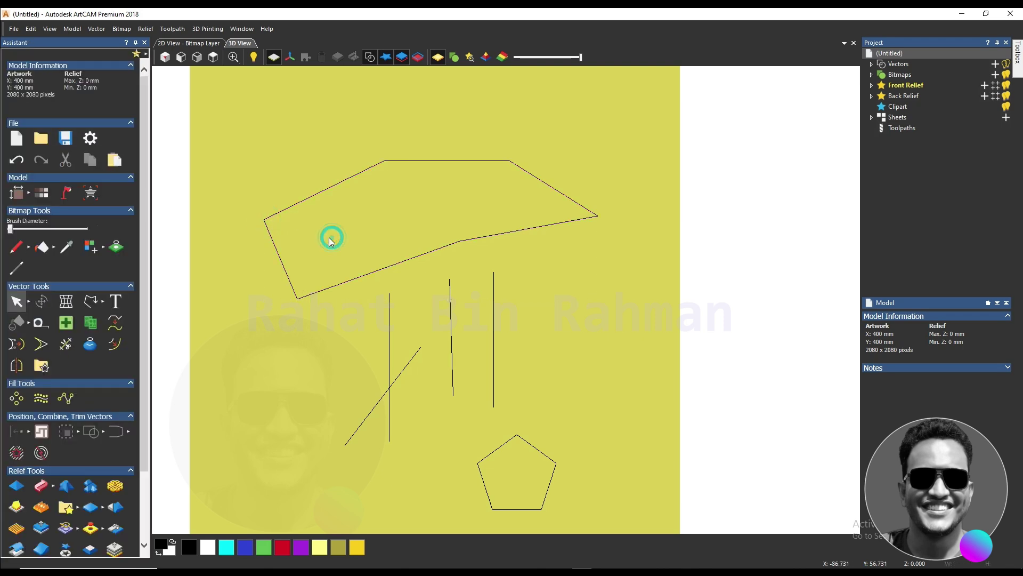
Step: Spline the closed six-sided polyline with a 0.025 mm tolerance, ignoring straight spans
{"action": "scroll", "coordinate": [330, 235], "scroll_direction": "down", "scroll_amount": 2}
{"action": "scroll", "coordinate": [508, 267], "scroll_direction": "up", "scroll_amount": 3}
{"action": "left_click", "coordinate": [490, 251]}
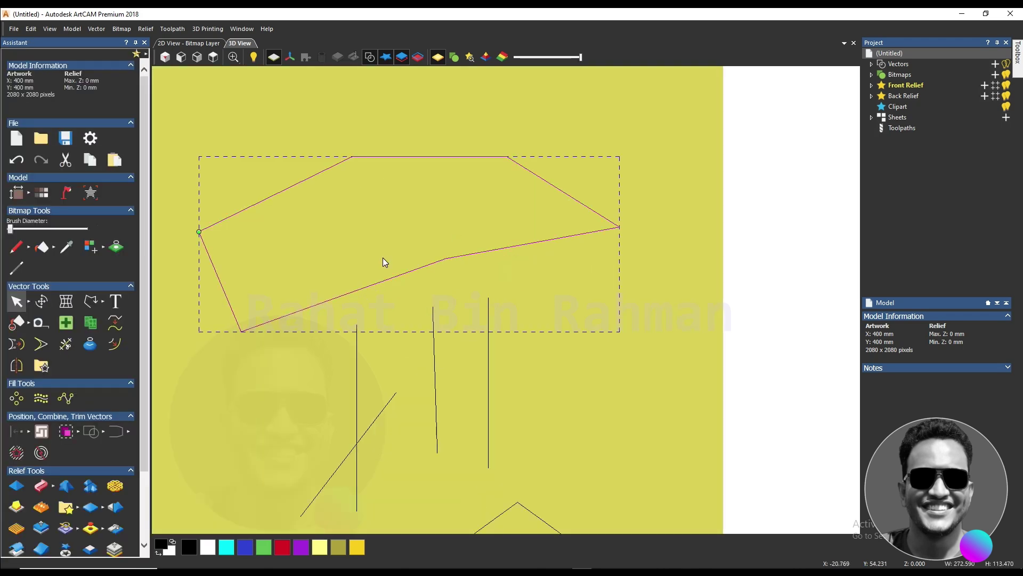
{"action": "left_click", "coordinate": [115, 323]}
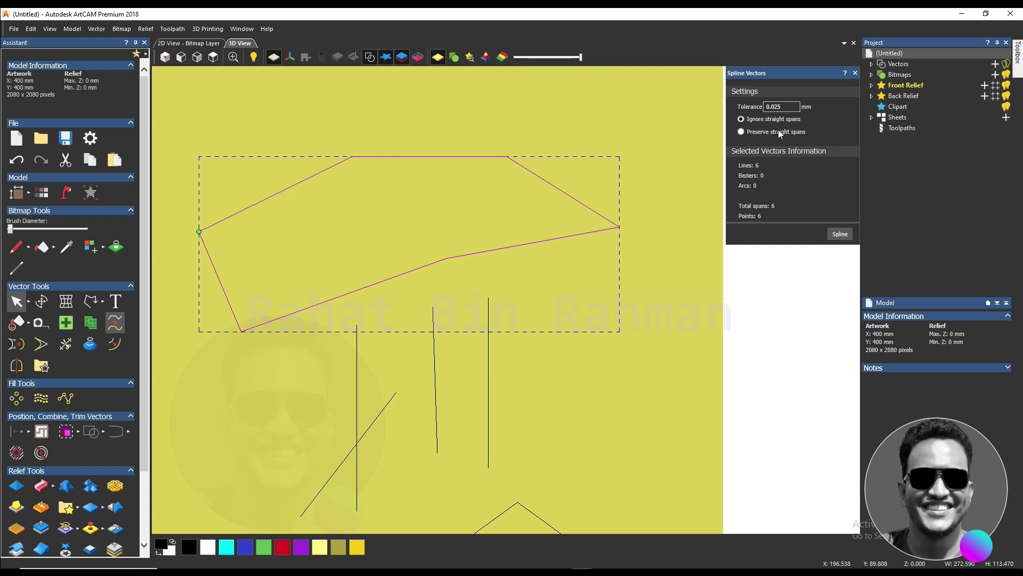
{"action": "left_click", "coordinate": [845, 237]}
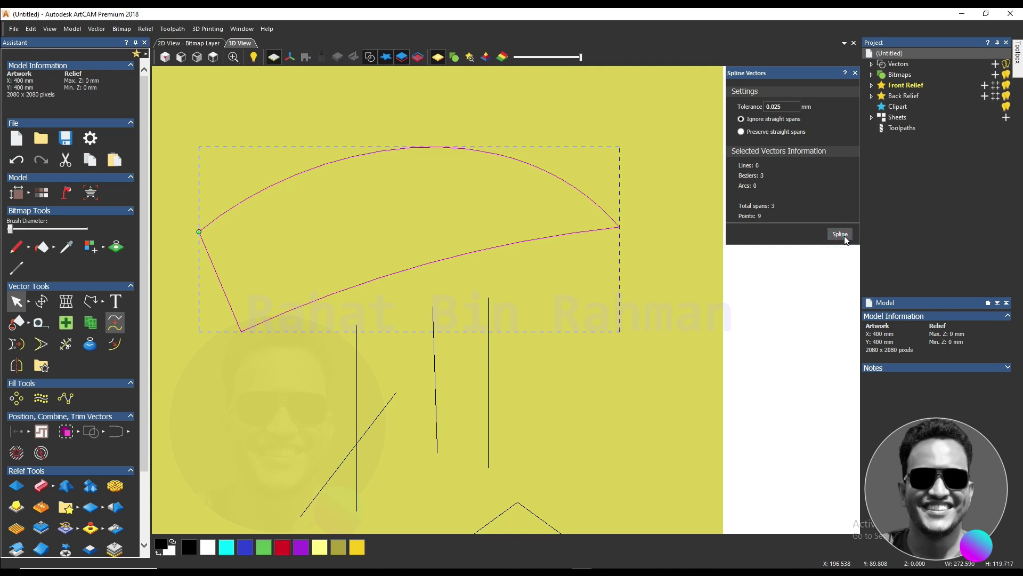
Step: Open the splined shape for node editing to examine its nodes and control handles
{"action": "left_click", "coordinate": [557, 254]}
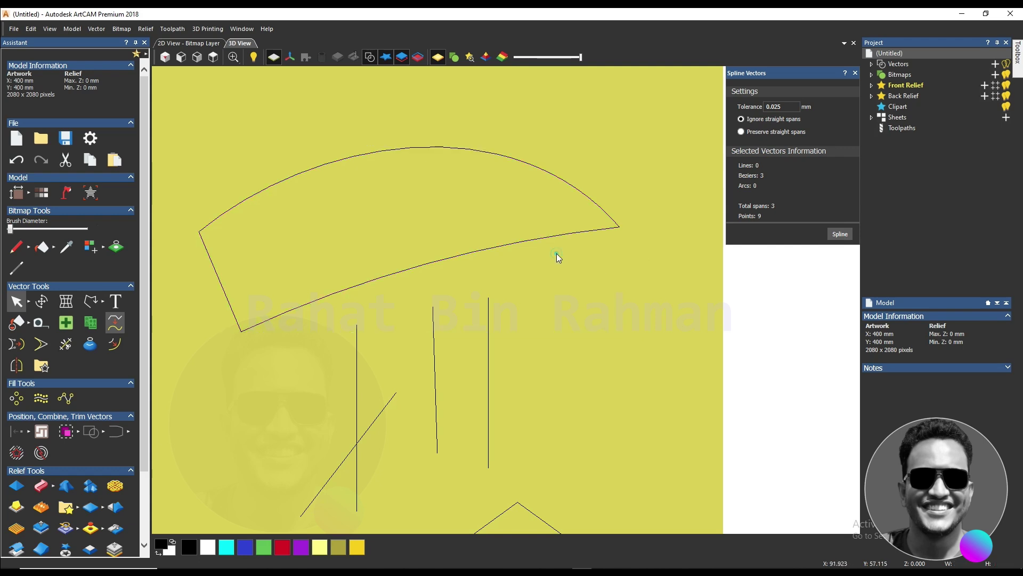
{"action": "left_click", "coordinate": [536, 198]}
{"action": "key", "text": "n"}
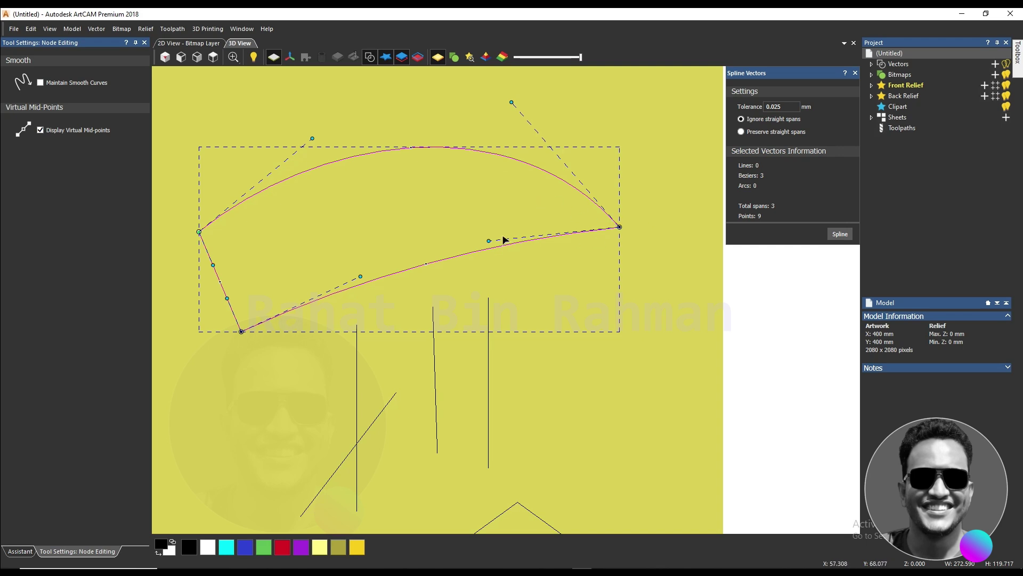
Step: Undo the spline and reapply it to the shape with a 0.25 mm tolerance, ignoring straight spans
{"action": "key", "text": "ctrl+z"}
{"action": "left_click", "coordinate": [775, 106]}
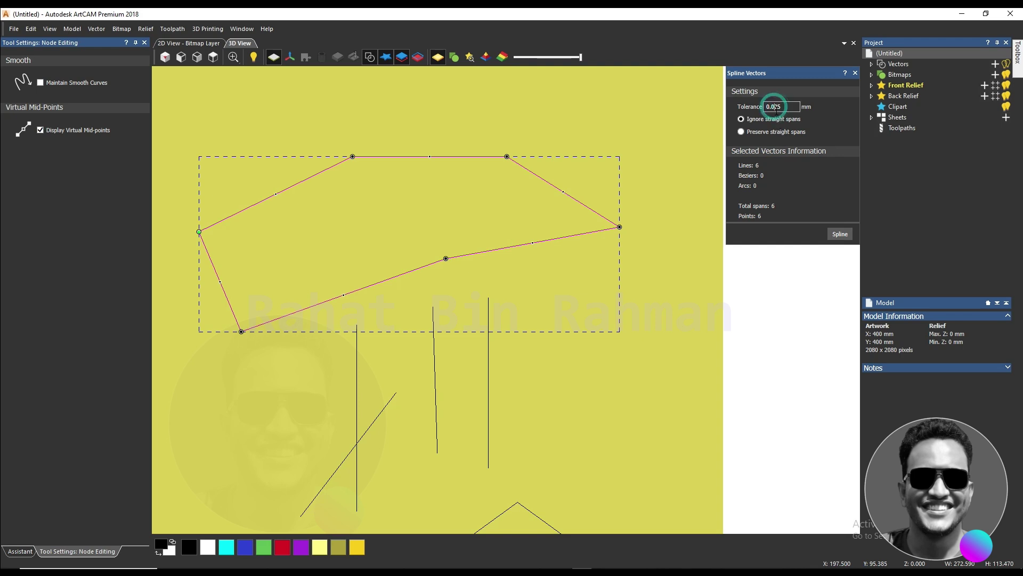
{"action": "left_click", "coordinate": [840, 235]}
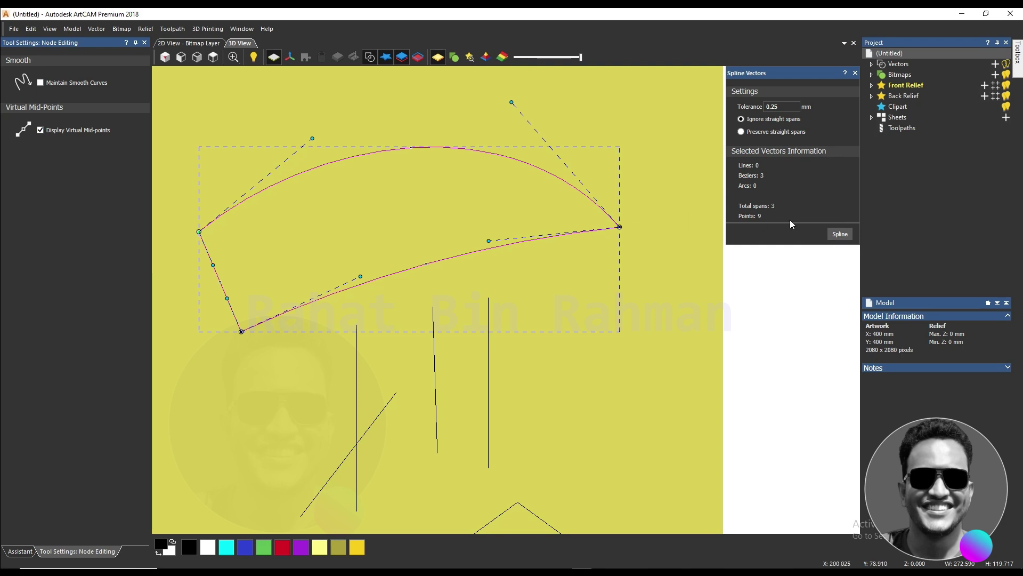
{"action": "left_click", "coordinate": [531, 268]}
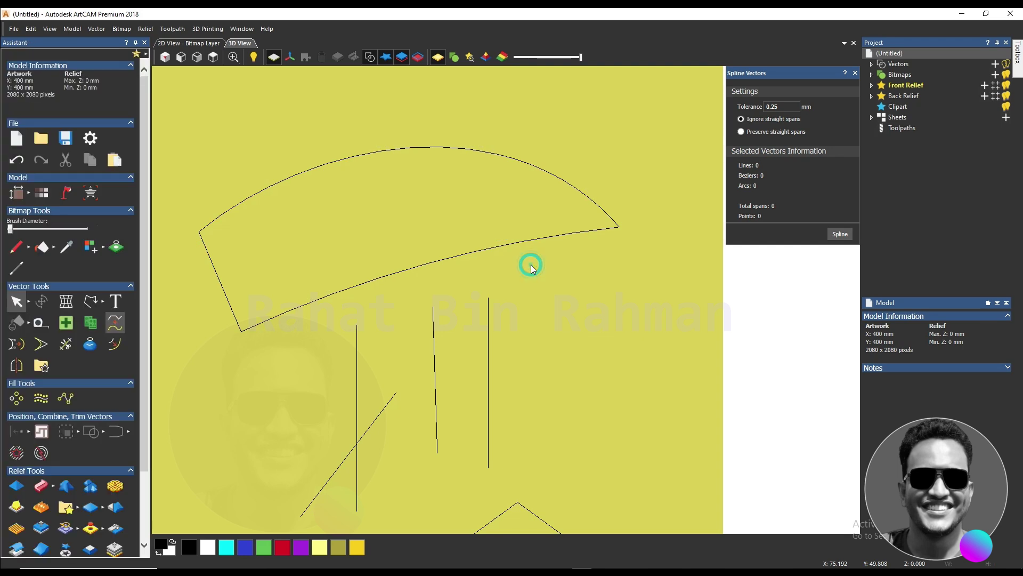
{"action": "left_click_drag", "start_coordinate": [322, 312], "coordinate": [294, 283]}
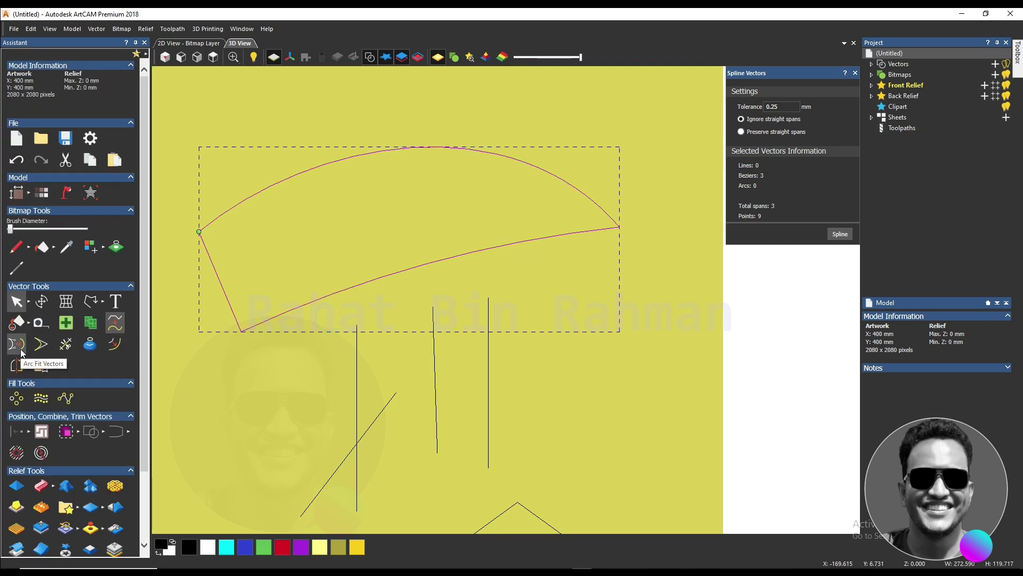
{"action": "left_click", "coordinate": [315, 287]}
Step: Draw an irregular, nearly closed straight-segment outline about 219 mm wide, overlapping the upper edge of the curved shape
{"action": "scroll", "coordinate": [359, 247], "scroll_direction": "down", "scroll_amount": 2}
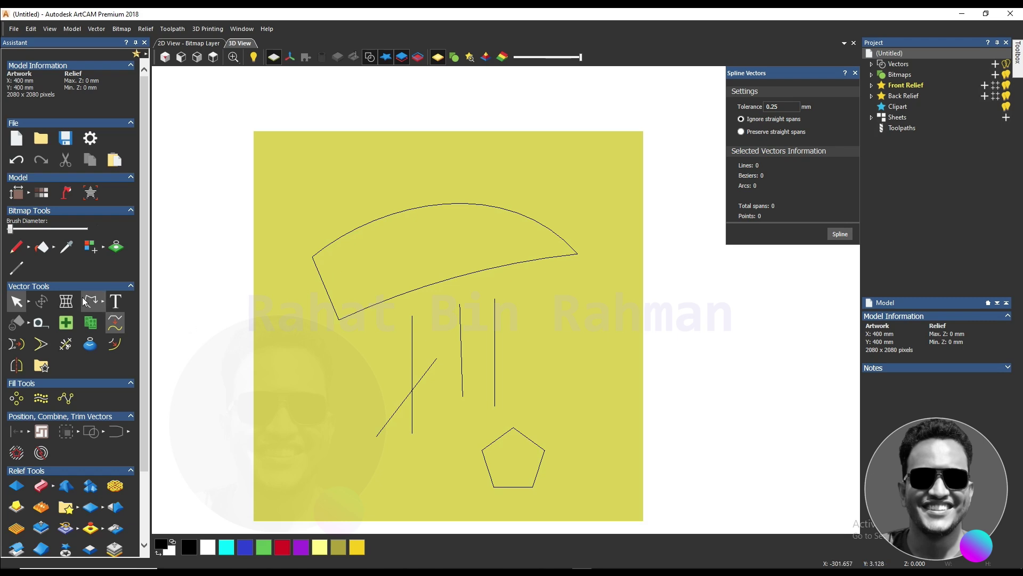
{"action": "left_click", "coordinate": [86, 302]}
{"action": "left_click", "coordinate": [302, 191]}
{"action": "left_click", "coordinate": [369, 175]}
{"action": "left_click", "coordinate": [406, 222]}
{"action": "left_click", "coordinate": [500, 184]}
{"action": "double_click", "coordinate": [516, 224]}
{"action": "left_click", "coordinate": [468, 229]}
{"action": "left_click", "coordinate": [452, 246]}
{"action": "left_click", "coordinate": [392, 262]}
{"action": "left_click", "coordinate": [374, 246]}
{"action": "left_click", "coordinate": [383, 232]}
{"action": "left_click", "coordinate": [347, 235]}
{"action": "left_click", "coordinate": [304, 208]}
{"action": "left_click", "coordinate": [330, 206]}
{"action": "left_click", "coordinate": [301, 190]}
{"action": "key", "text": "Escape"}
Step: Spline the irregular outline with a 0.25 mm tolerance, ignoring straight spans, and examine its nodes in node editing
{"action": "left_click", "coordinate": [840, 234]}
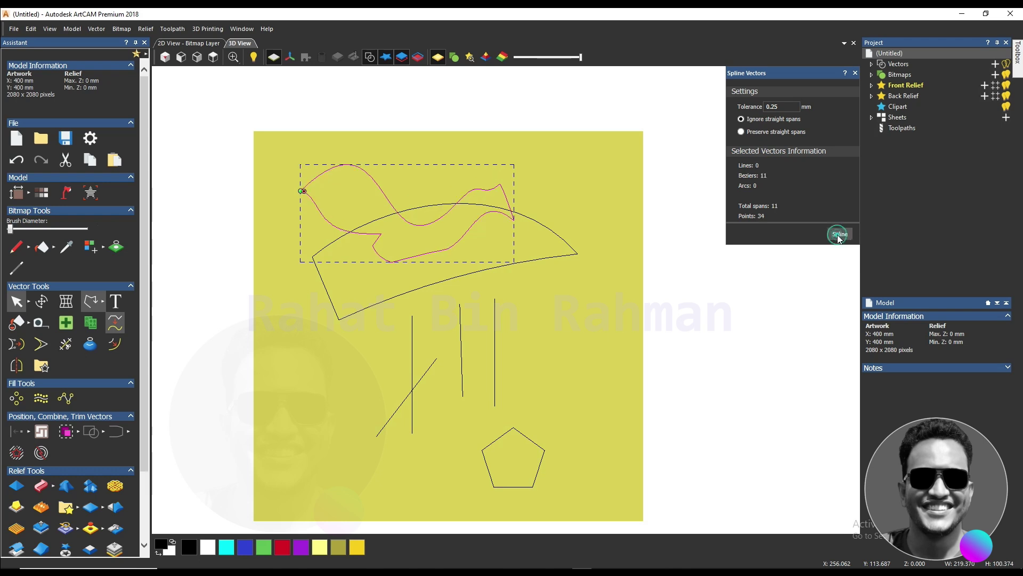
{"action": "scroll", "coordinate": [459, 235], "scroll_direction": "up", "scroll_amount": 2}
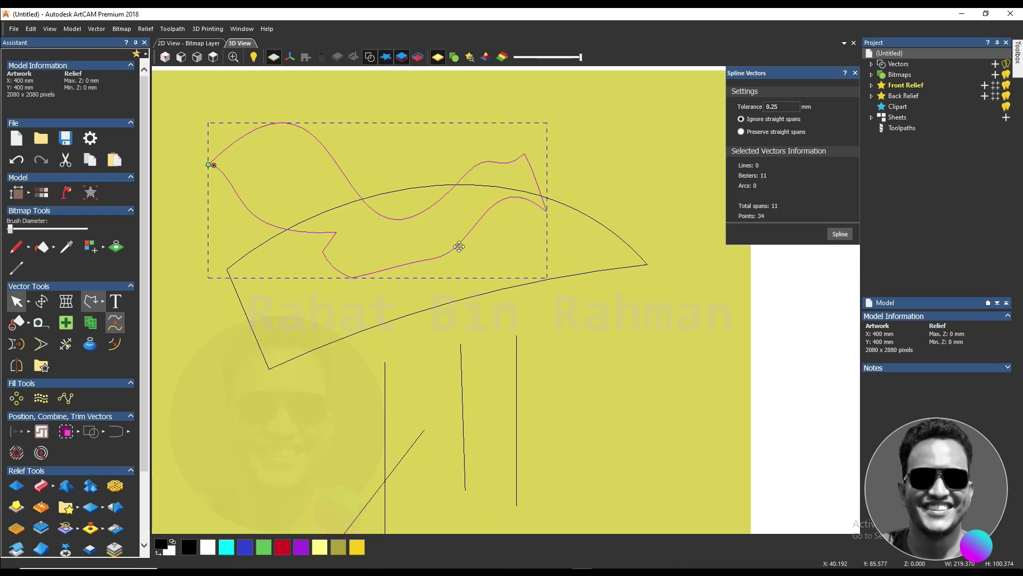
{"action": "left_click", "coordinate": [394, 252]}
{"action": "left_click", "coordinate": [432, 254]}
{"action": "left_click", "coordinate": [431, 254]}
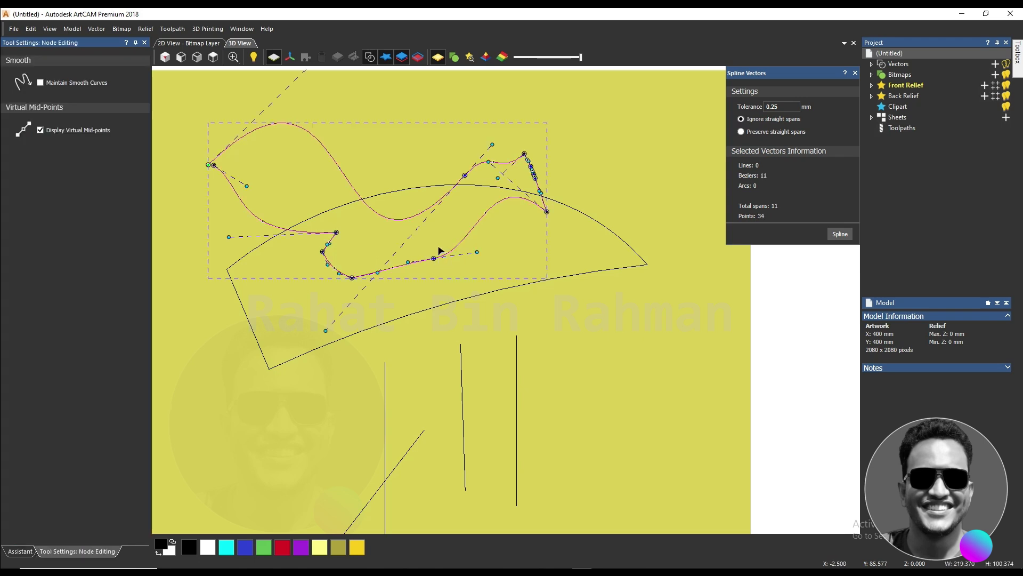
{"action": "right_click", "coordinate": [439, 250]}
{"action": "left_click", "coordinate": [398, 242]}
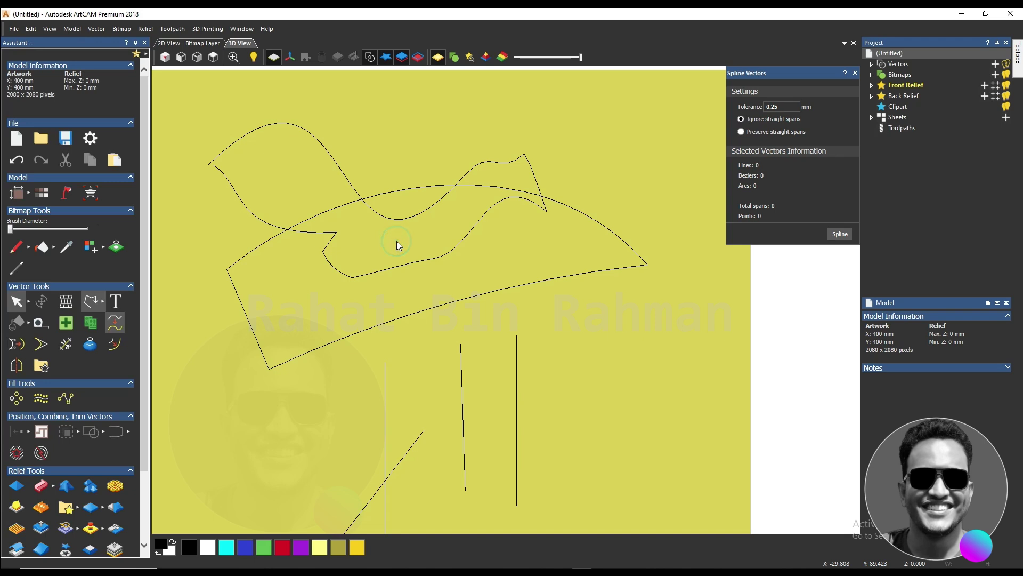
Step: Fit arcs to the irregular wavy outline with a 0.025 mm tolerance
{"action": "left_click", "coordinate": [16, 343]}
{"action": "left_click", "coordinate": [411, 267]}
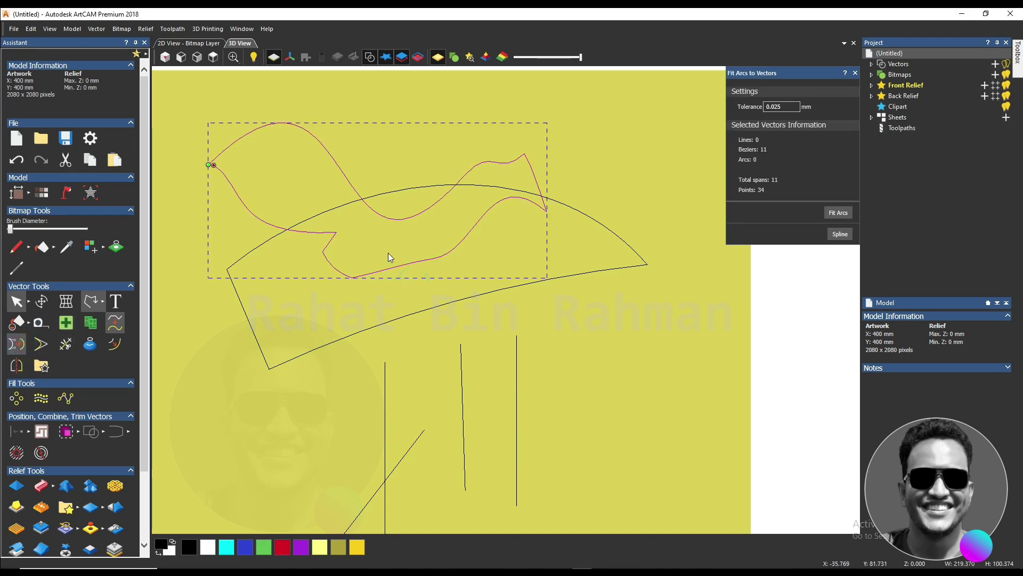
{"action": "scroll", "coordinate": [505, 168], "scroll_direction": "up", "scroll_amount": 3}
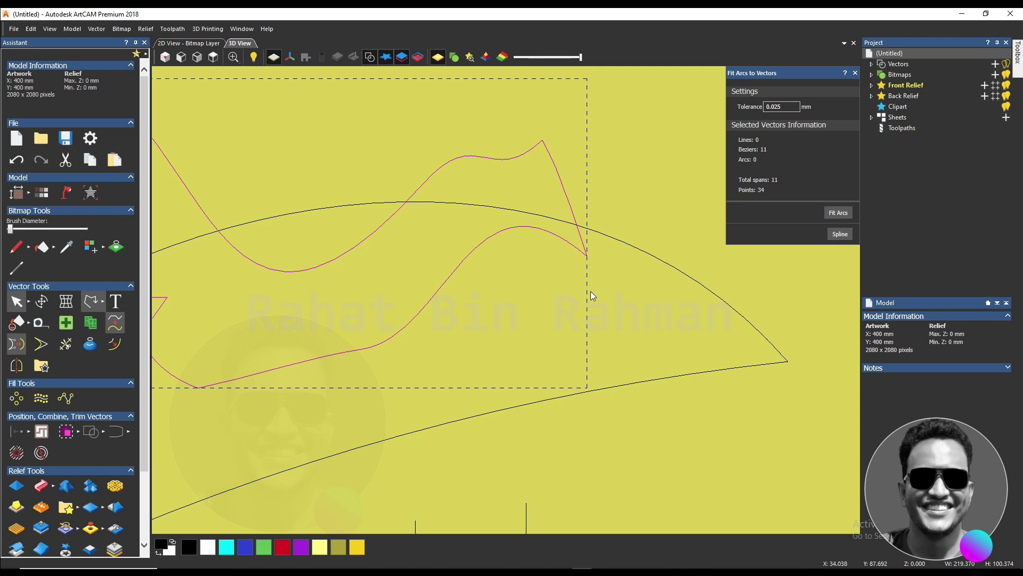
{"action": "left_click", "coordinate": [833, 214]}
Step: Open the arc-fitted outline for node editing and bulge an arc outward on the rising part of its upper edge
{"action": "left_click", "coordinate": [422, 273]}
{"action": "key", "text": "n"}
{"action": "left_click_drag", "start_coordinate": [479, 310], "coordinate": [432, 274]}
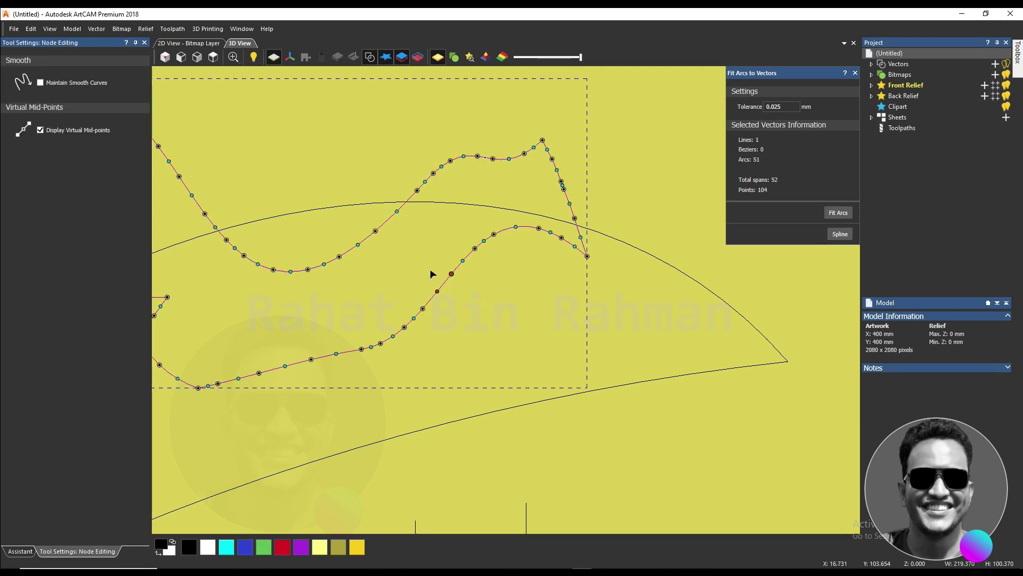
{"action": "scroll", "coordinate": [406, 206], "scroll_direction": "up", "scroll_amount": 3}
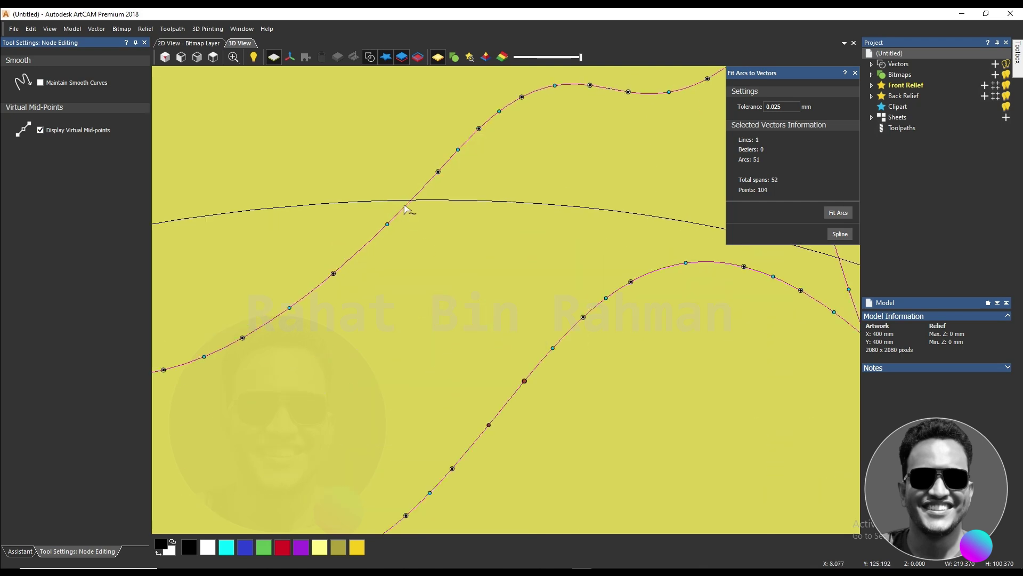
{"action": "scroll", "coordinate": [499, 116], "scroll_direction": "up", "scroll_amount": 2}
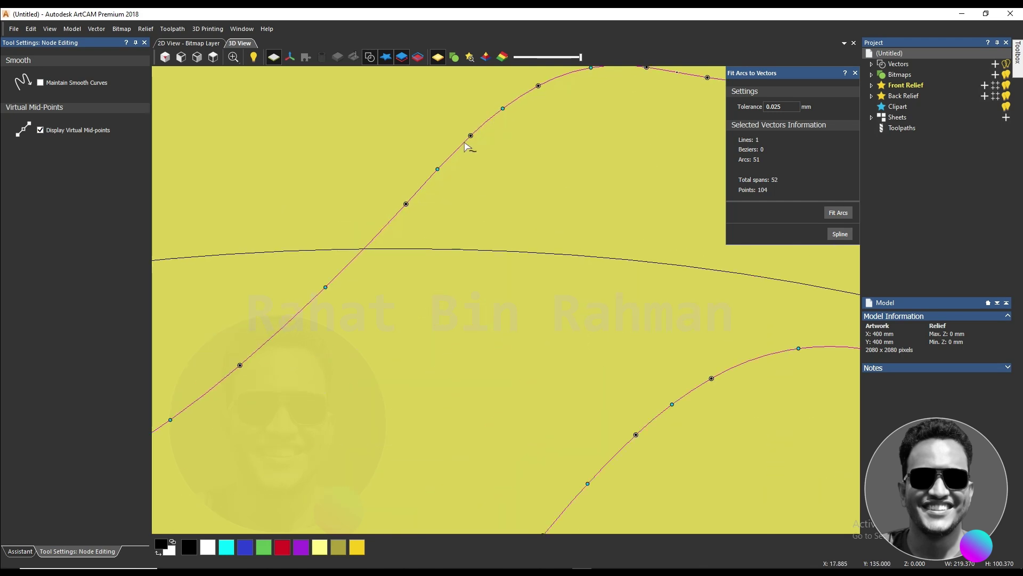
{"action": "left_click_drag", "start_coordinate": [437, 169], "coordinate": [409, 145]}
Step: Adjust the arc midpoint near the crest of the outline's lower edge, leave node editing and deselect the outline
{"action": "scroll", "coordinate": [491, 201], "scroll_direction": "down", "scroll_amount": 4}
{"action": "scroll", "coordinate": [608, 377], "scroll_direction": "up", "scroll_amount": 2}
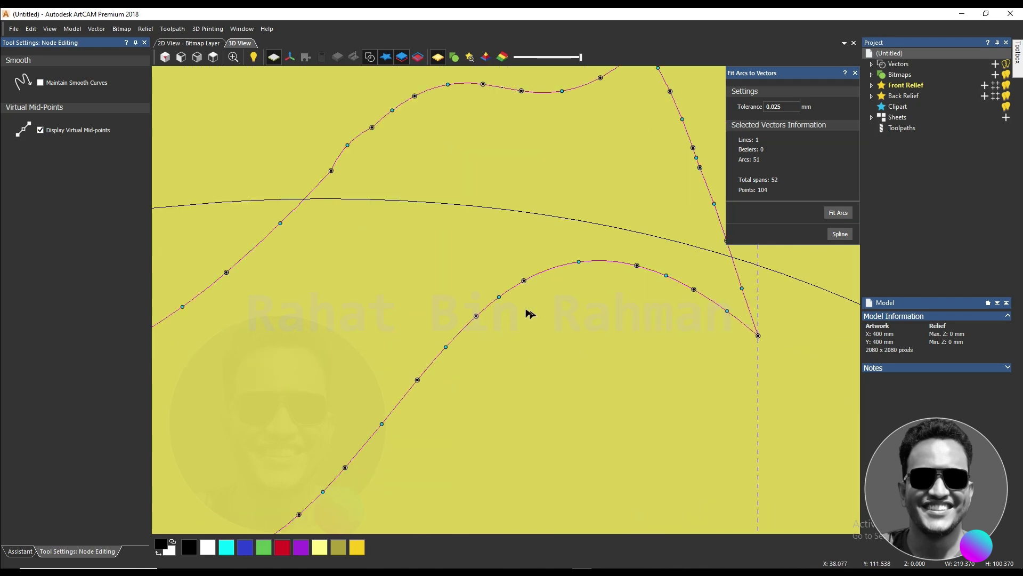
{"action": "mouse_move", "coordinate": [499, 297]}
{"action": "left_mouse_down"}
{"action": "mouse_move", "coordinate": [525, 318]}
{"action": "mouse_move", "coordinate": [507, 302]}
{"action": "left_mouse_up"}
{"action": "scroll", "coordinate": [504, 299], "scroll_direction": "down", "scroll_amount": 1}
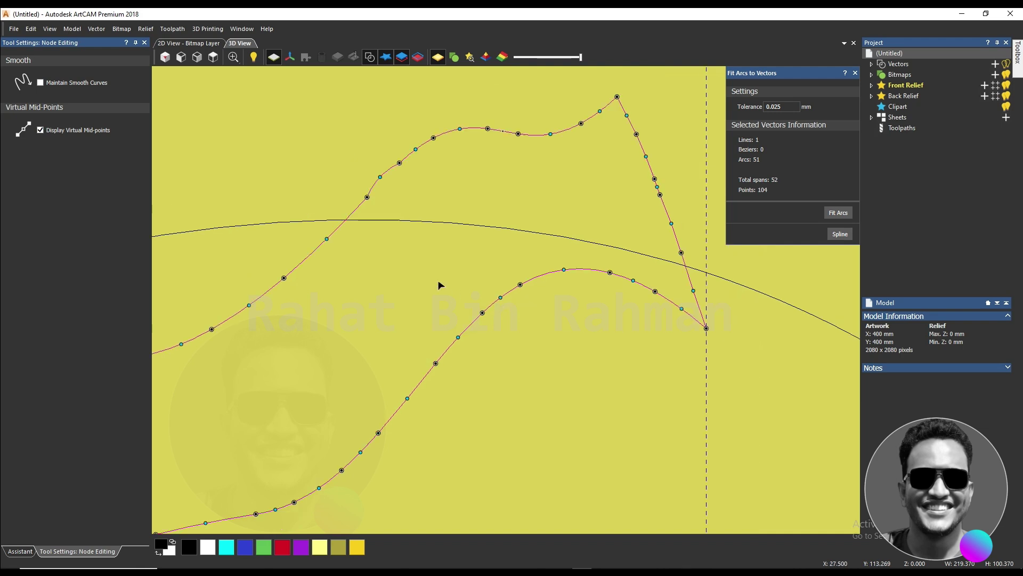
{"action": "left_click", "coordinate": [331, 178]}
{"action": "scroll", "coordinate": [334, 190], "scroll_direction": "down", "scroll_amount": 1}
{"action": "left_click", "coordinate": [332, 187]}
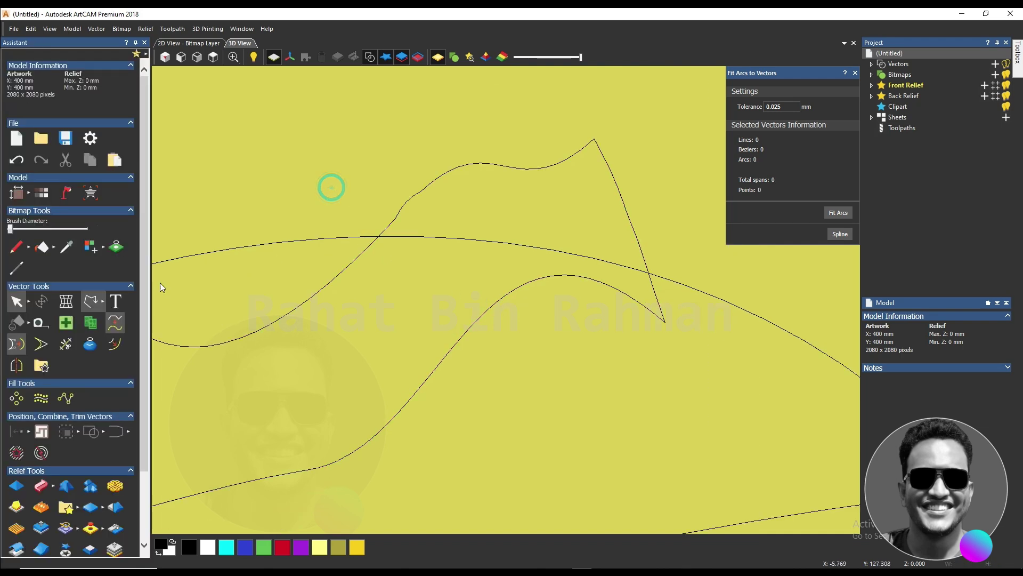
Step: Draw a clockwise start-end-point arc about 12 mm wide with a radius of about 6 mm above the wavy outline
{"action": "left_click", "coordinate": [102, 303]}
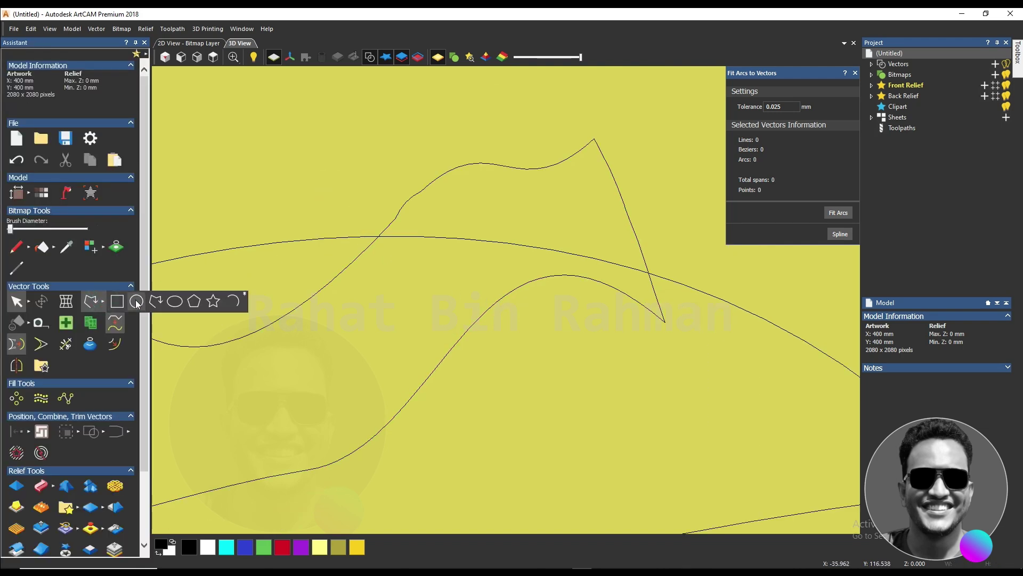
{"action": "left_click", "coordinate": [233, 301]}
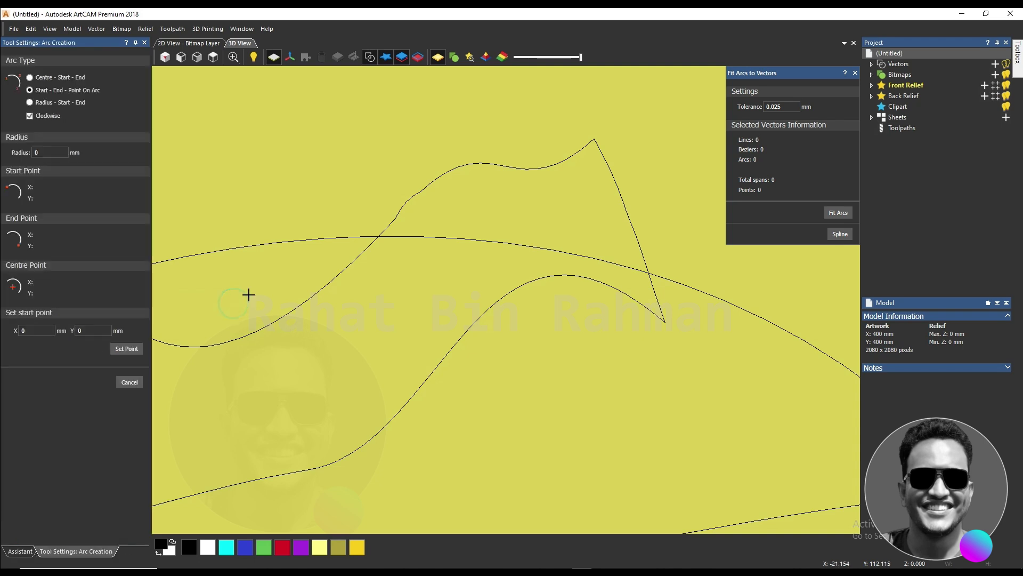
{"action": "left_click", "coordinate": [236, 202]}
{"action": "left_click", "coordinate": [295, 201]}
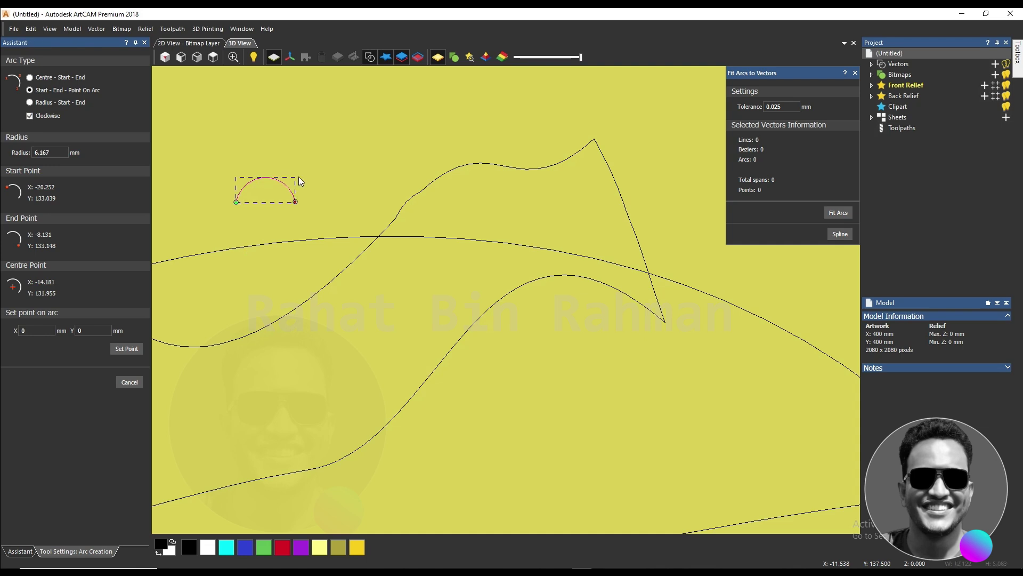
Step: Finish the small arc, open the wavy outline for node editing and move an arc midpoint on the rising part of its lower edge
{"action": "left_click", "coordinate": [283, 180]}
{"action": "left_click", "coordinate": [397, 211]}
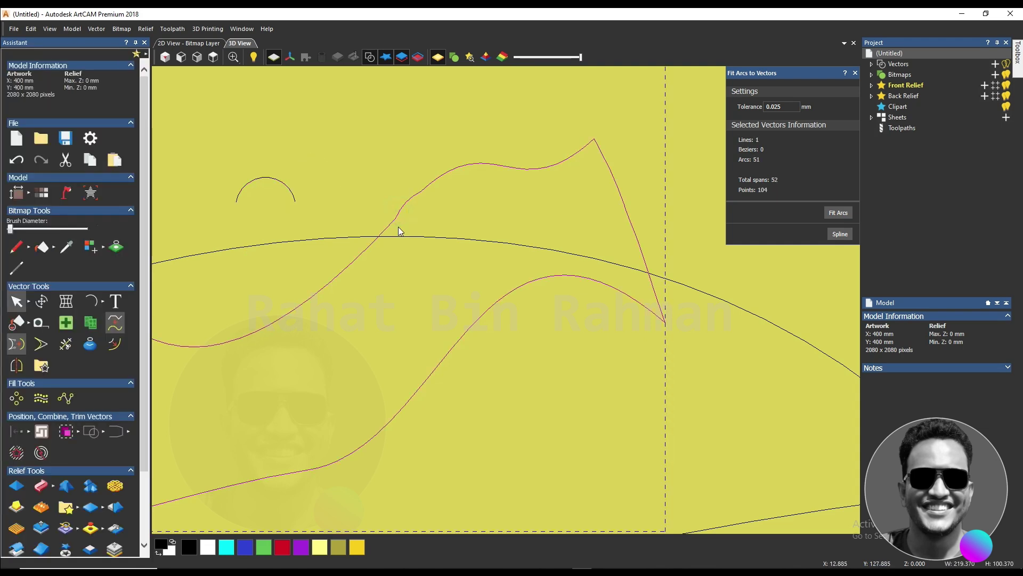
{"action": "left_click", "coordinate": [398, 225]}
{"action": "scroll", "coordinate": [466, 335], "scroll_direction": "down", "scroll_amount": 4}
{"action": "scroll", "coordinate": [467, 334], "scroll_direction": "up", "scroll_amount": 3}
{"action": "scroll", "coordinate": [480, 364], "scroll_direction": "up", "scroll_amount": 2}
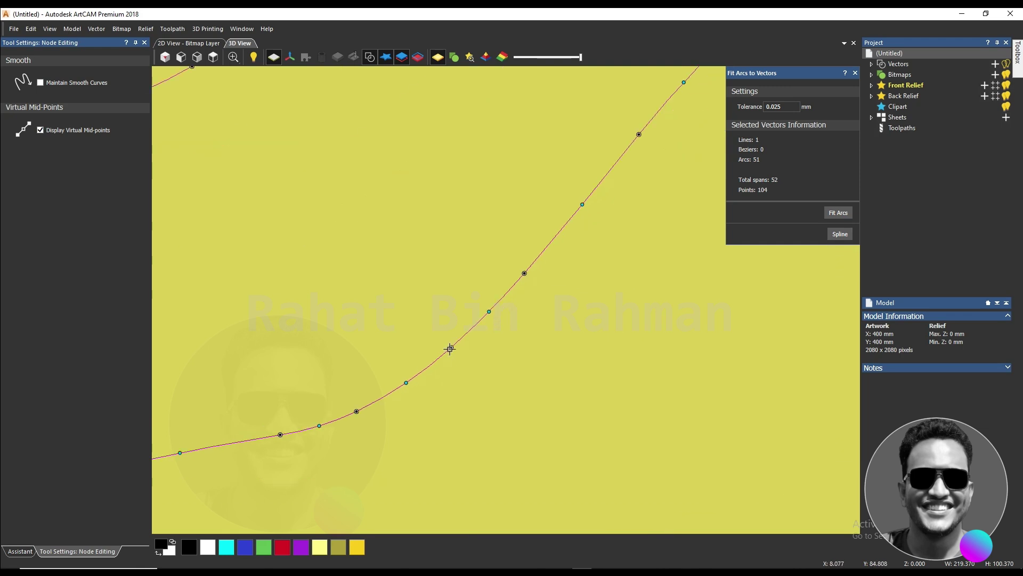
{"action": "mouse_move", "coordinate": [489, 312]}
{"action": "left_mouse_down"}
{"action": "mouse_move", "coordinate": [523, 333]}
{"action": "mouse_move", "coordinate": [480, 296]}
{"action": "mouse_move", "coordinate": [494, 303]}
{"action": "left_mouse_up"}
{"action": "left_click", "coordinate": [372, 324]}
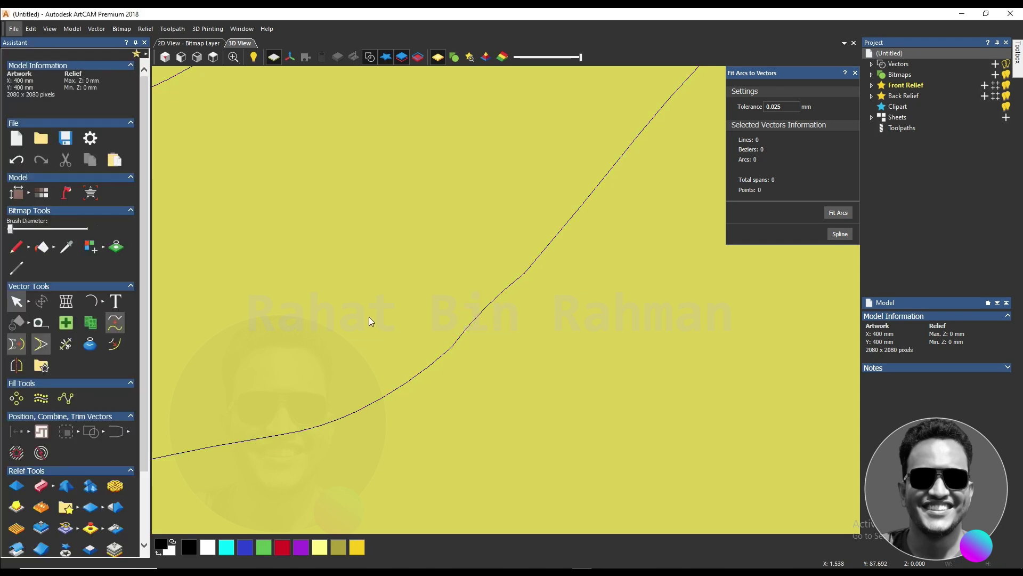
{"action": "left_click", "coordinate": [41, 345]}
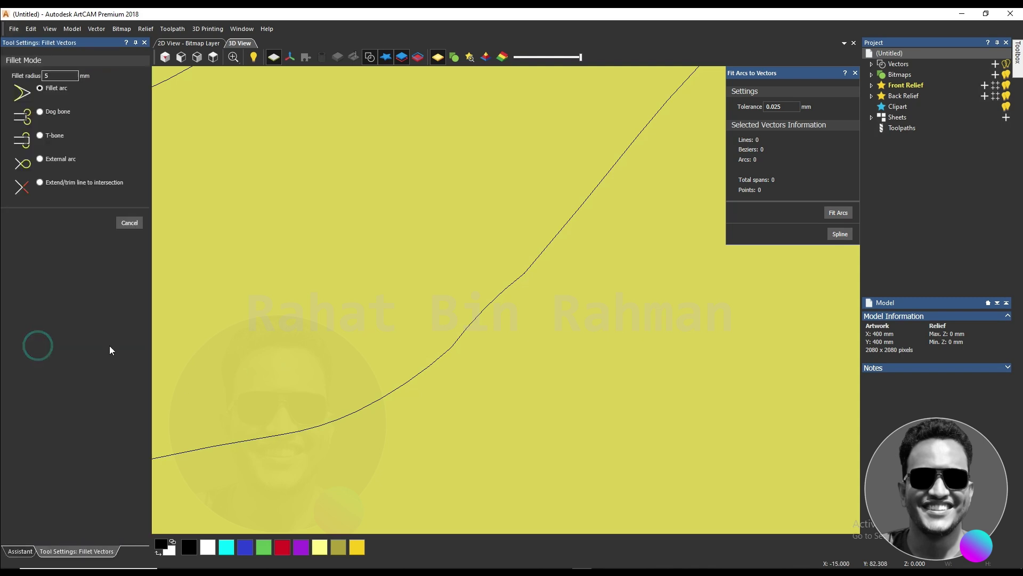
{"action": "scroll", "coordinate": [290, 325], "scroll_direction": "down", "scroll_amount": 4}
{"action": "scroll", "coordinate": [290, 325], "scroll_direction": "down", "scroll_amount": 3}
{"action": "scroll", "coordinate": [497, 394], "scroll_direction": "up", "scroll_amount": 3}
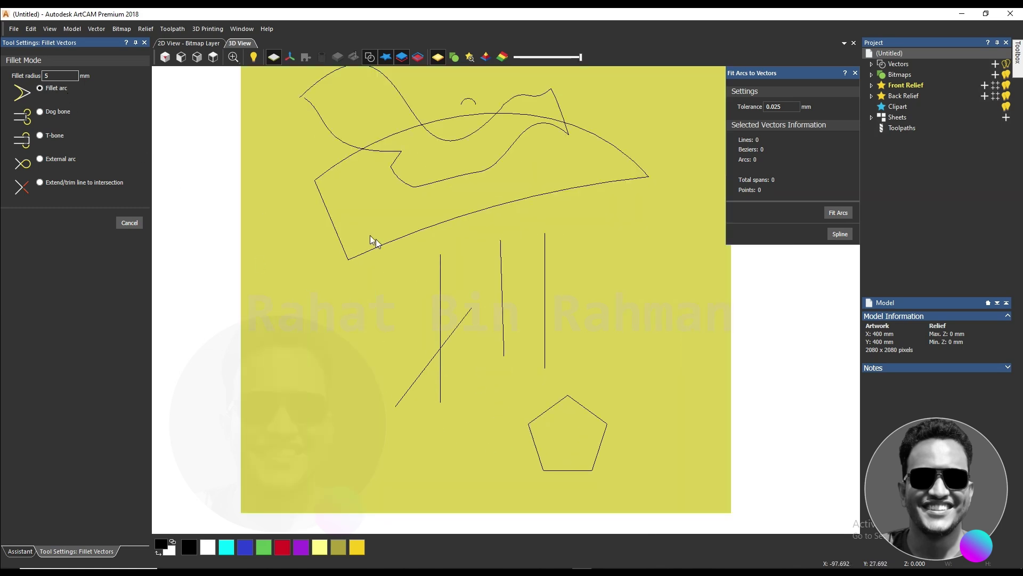
{"action": "scroll", "coordinate": [423, 247], "scroll_direction": "down", "scroll_amount": 3}
{"action": "scroll", "coordinate": [505, 270], "scroll_direction": "up", "scroll_amount": 3}
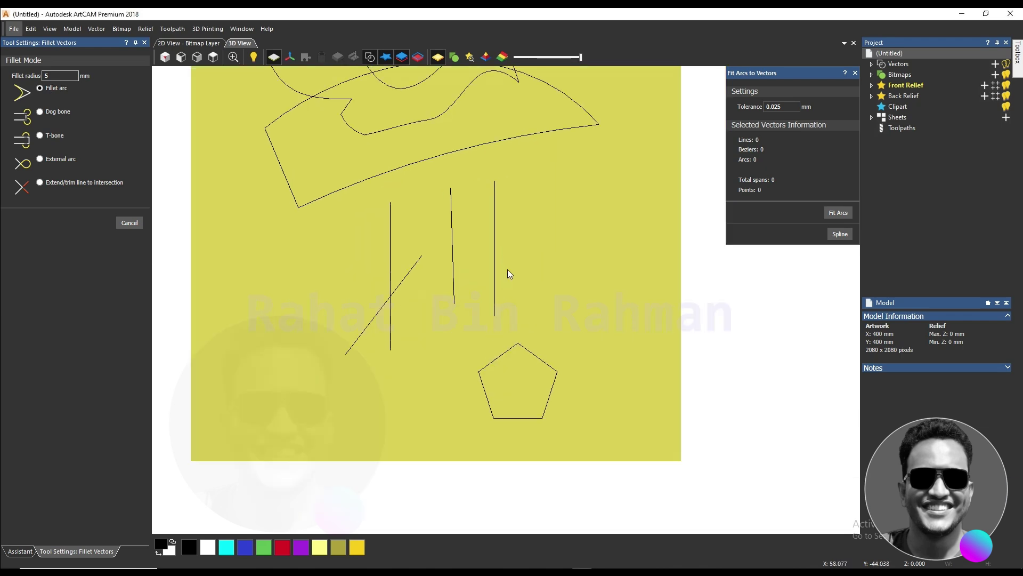
{"action": "scroll", "coordinate": [468, 270], "scroll_direction": "down", "scroll_amount": 1}
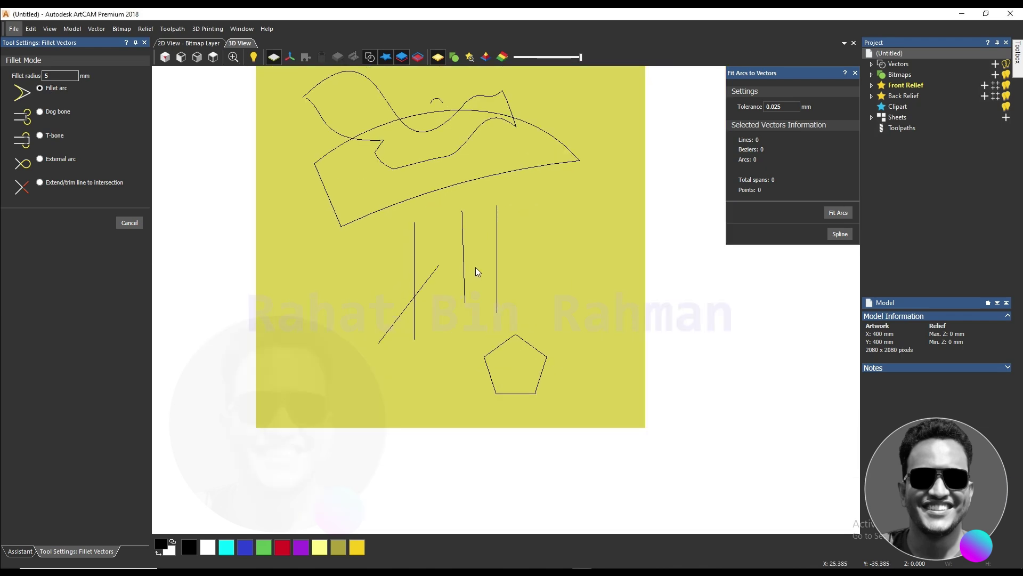
{"action": "left_click", "coordinate": [129, 223]}
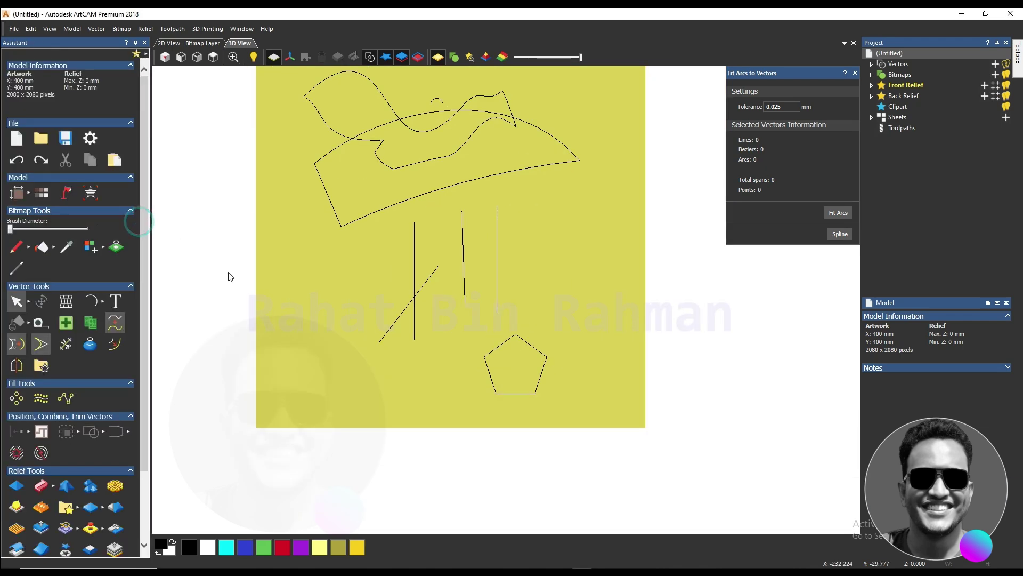
Step: Draw a rectangle about 40 mm wide and 72 mm high beside the vertical lines, above the pentagon
{"action": "left_click", "coordinate": [103, 304]}
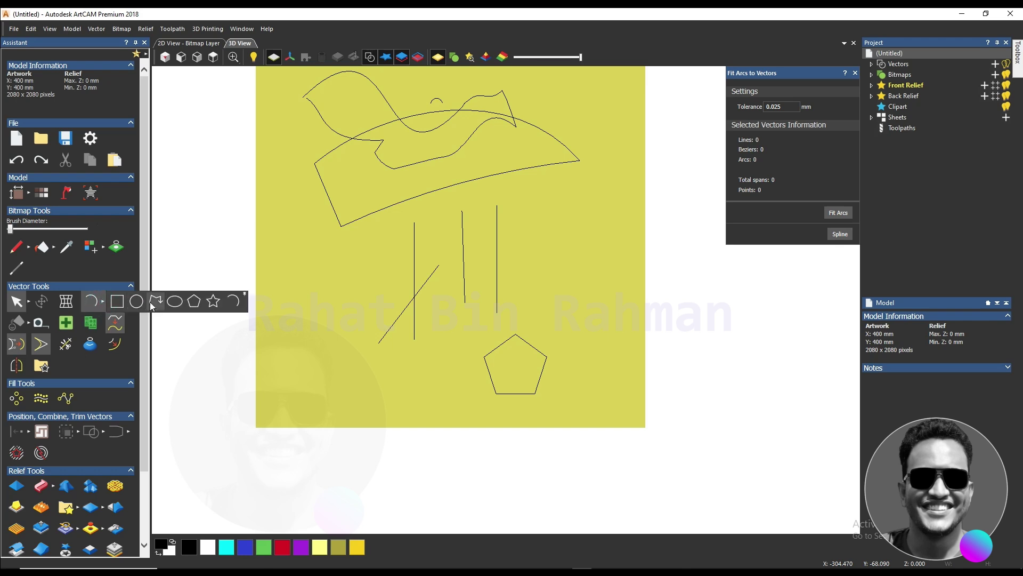
{"action": "left_click", "coordinate": [118, 302]}
{"action": "left_click_drag", "start_coordinate": [518, 221], "coordinate": [557, 290]}
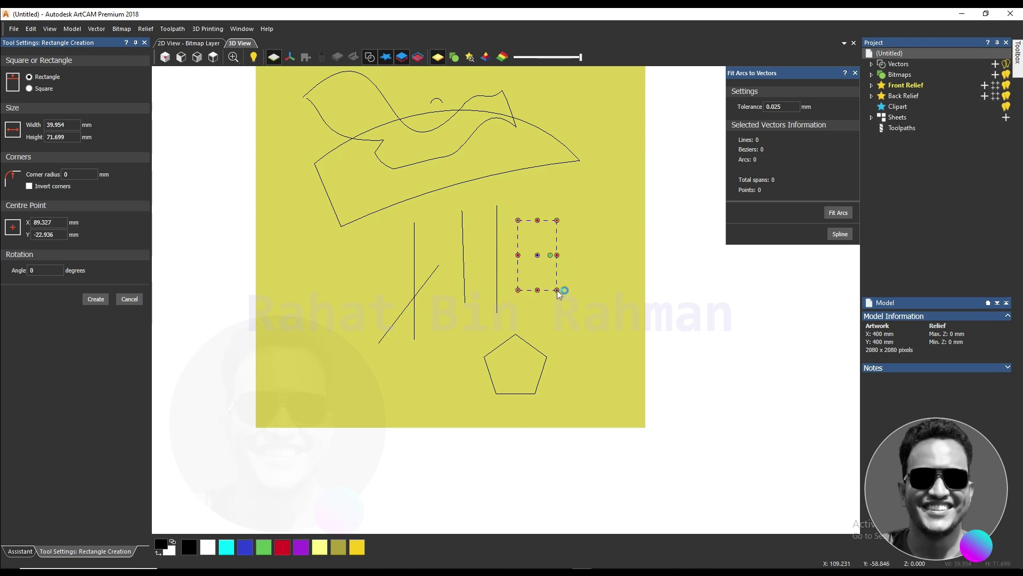
{"action": "key", "text": "Escape"}
{"action": "scroll", "coordinate": [583, 258], "scroll_direction": "up", "scroll_amount": 3}
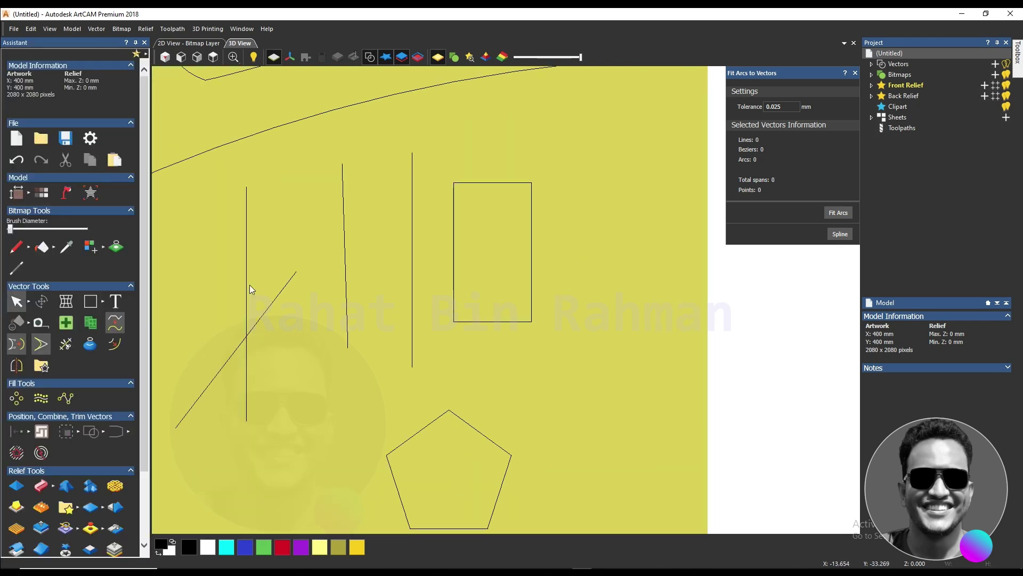
Step: Fillet the two upper corners of the rectangle with Fillet arc at a 5 mm radius
{"action": "left_click", "coordinate": [44, 345]}
{"action": "scroll", "coordinate": [571, 193], "scroll_direction": "up", "scroll_amount": 1}
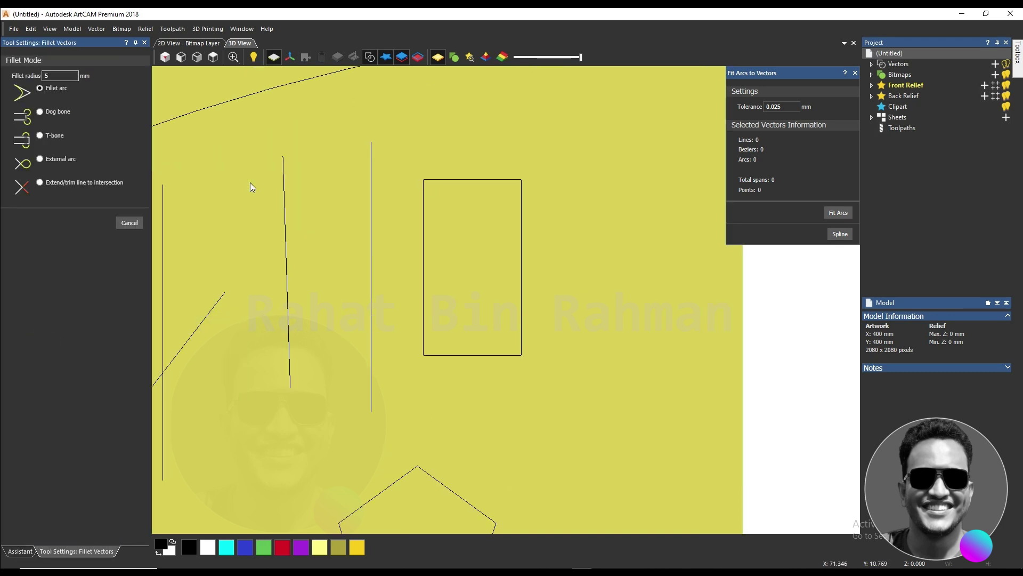
{"action": "scroll", "coordinate": [456, 190], "scroll_direction": "up", "scroll_amount": 1}
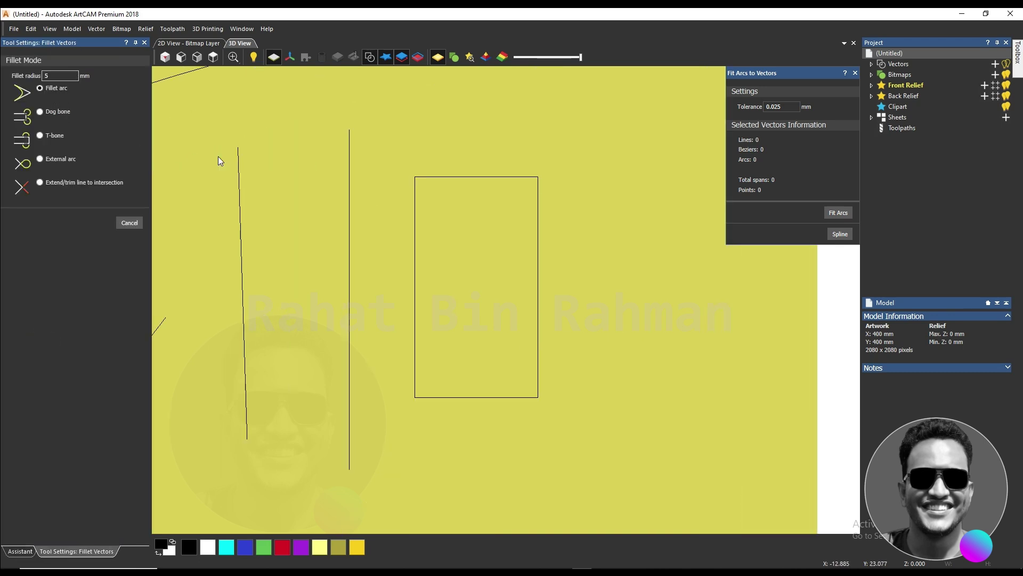
{"action": "left_click", "coordinate": [434, 176]}
{"action": "scroll", "coordinate": [427, 183], "scroll_direction": "up", "scroll_amount": 4}
{"action": "scroll", "coordinate": [406, 215], "scroll_direction": "down", "scroll_amount": 3}
{"action": "scroll", "coordinate": [519, 291], "scroll_direction": "up", "scroll_amount": 2}
{"action": "scroll", "coordinate": [368, 233], "scroll_direction": "up", "scroll_amount": 2}
{"action": "scroll", "coordinate": [368, 221], "scroll_direction": "down", "scroll_amount": 2}
{"action": "scroll", "coordinate": [668, 306], "scroll_direction": "down", "scroll_amount": 1}
{"action": "scroll", "coordinate": [609, 281], "scroll_direction": "up", "scroll_amount": 2}
{"action": "left_click", "coordinate": [613, 275]}
{"action": "left_click", "coordinate": [578, 228]}
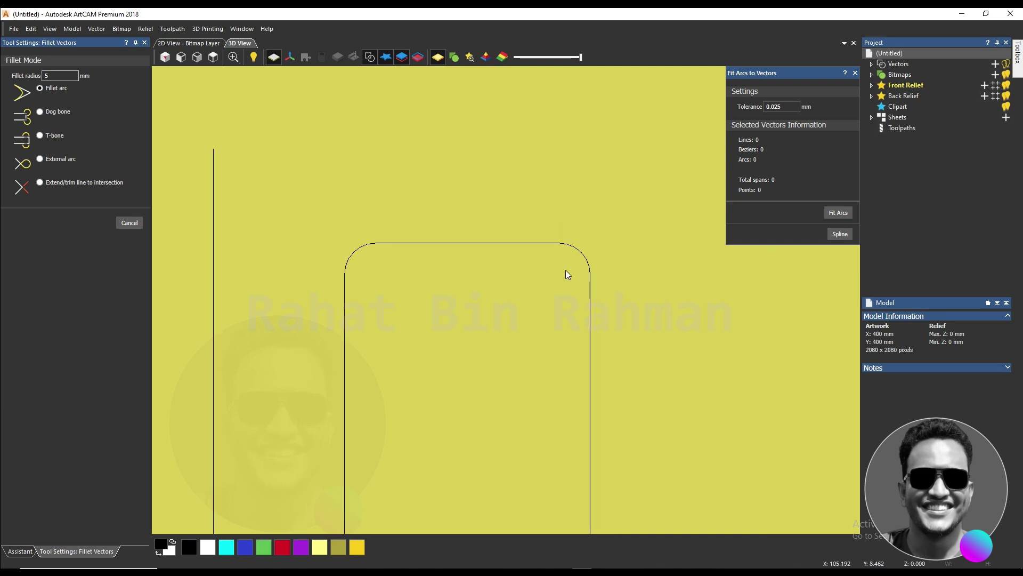
Step: Fillet the rectangle's lower-right corner with the same 5 mm radius
{"action": "scroll", "coordinate": [565, 270], "scroll_direction": "down", "scroll_amount": 3}
{"action": "scroll", "coordinate": [561, 282], "scroll_direction": "up", "scroll_amount": 5}
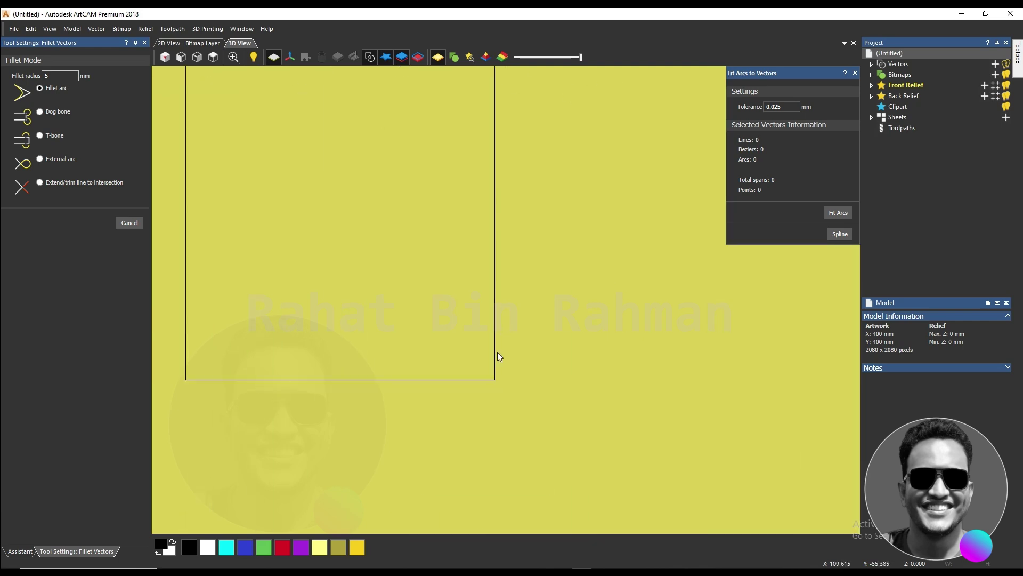
{"action": "left_click", "coordinate": [495, 347]}
{"action": "left_click", "coordinate": [457, 379]}
{"action": "scroll", "coordinate": [490, 365], "scroll_direction": "down", "scroll_amount": 2}
Step: Set the fillet radius to 15 mm, round the rectangle's lower-left corner and leave the fillet tool
{"action": "double_click", "coordinate": [54, 77]}
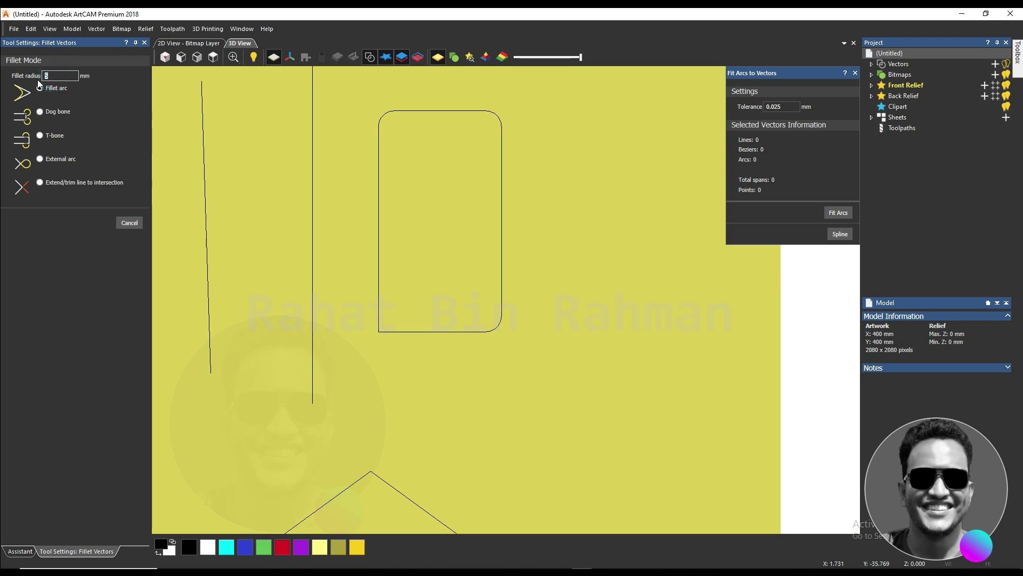
{"action": "type", "text": "15"}
{"action": "scroll", "coordinate": [426, 331], "scroll_direction": "up", "scroll_amount": 3}
{"action": "left_click", "coordinate": [430, 333]}
{"action": "left_click", "coordinate": [361, 235]}
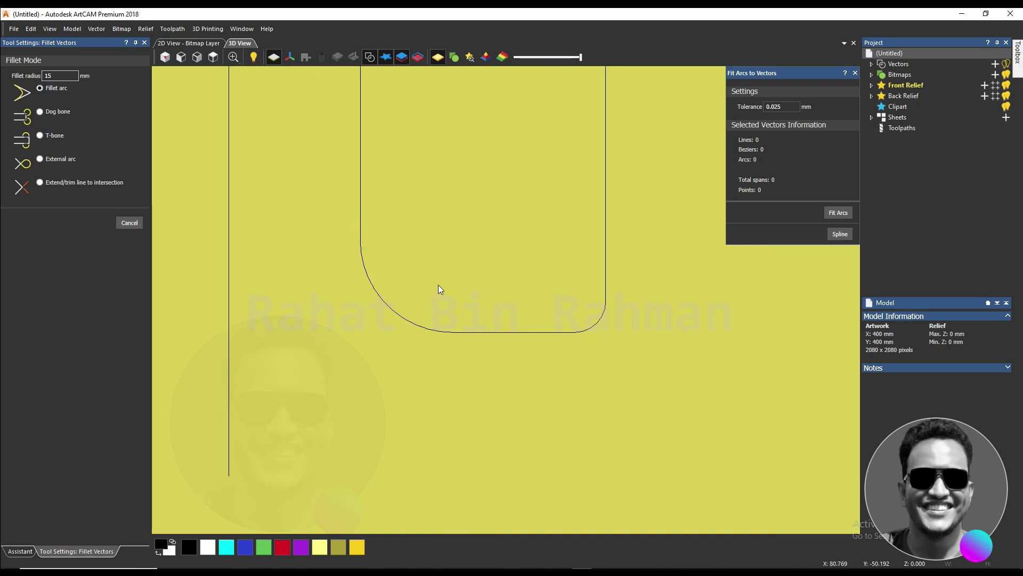
{"action": "scroll", "coordinate": [533, 298], "scroll_direction": "down", "scroll_amount": 3}
{"action": "scroll", "coordinate": [541, 298], "scroll_direction": "up", "scroll_amount": 3}
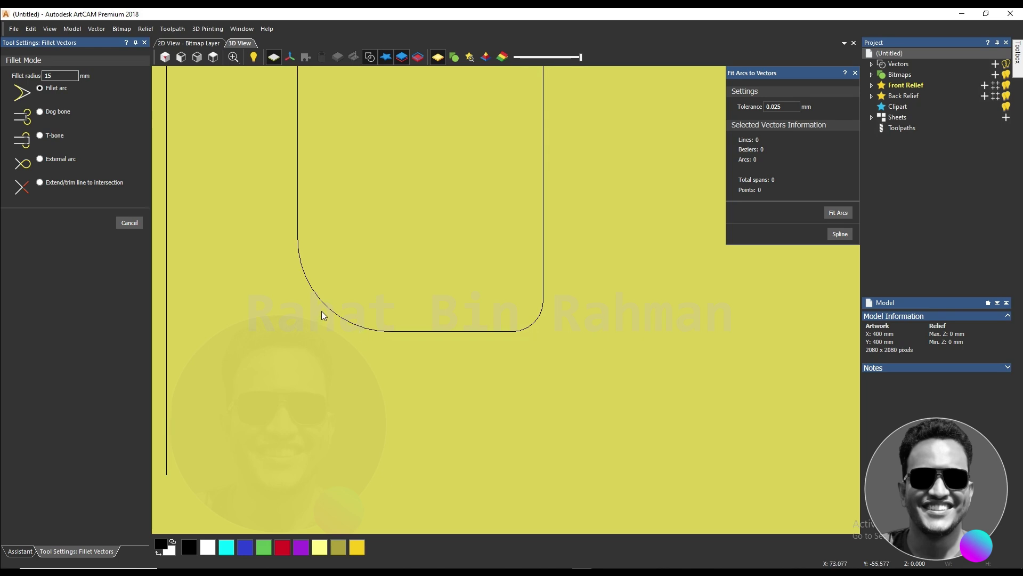
{"action": "scroll", "coordinate": [482, 342], "scroll_direction": "down", "scroll_amount": 3}
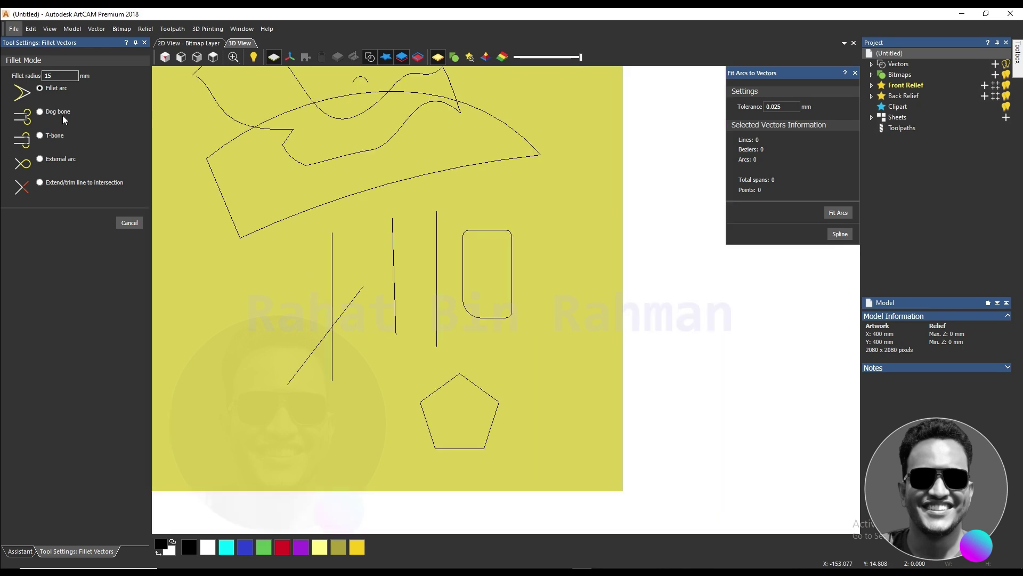
{"action": "scroll", "coordinate": [443, 257], "scroll_direction": "up", "scroll_amount": 2}
{"action": "scroll", "coordinate": [444, 257], "scroll_direction": "up", "scroll_amount": 1}
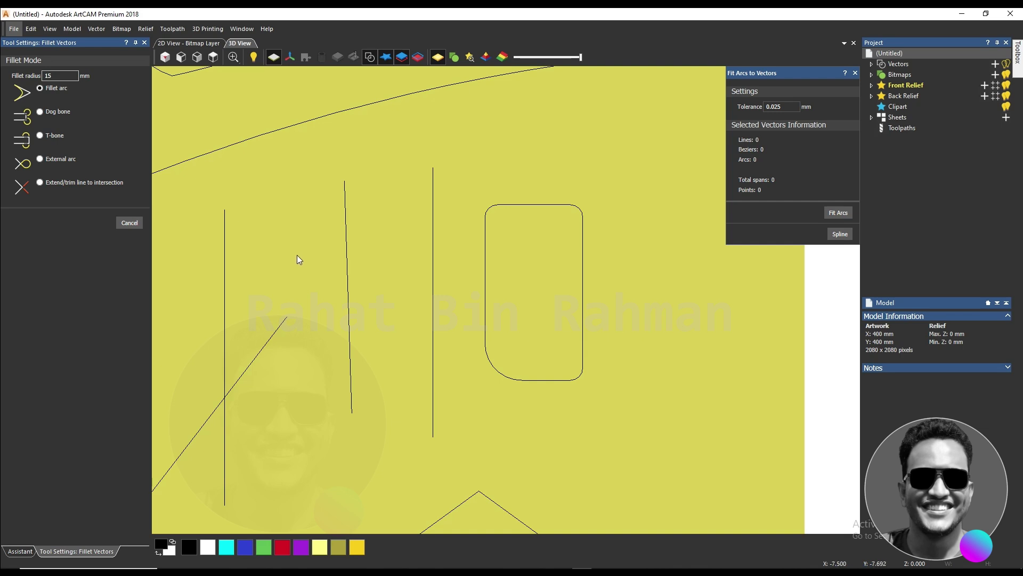
{"action": "left_click", "coordinate": [281, 243]}
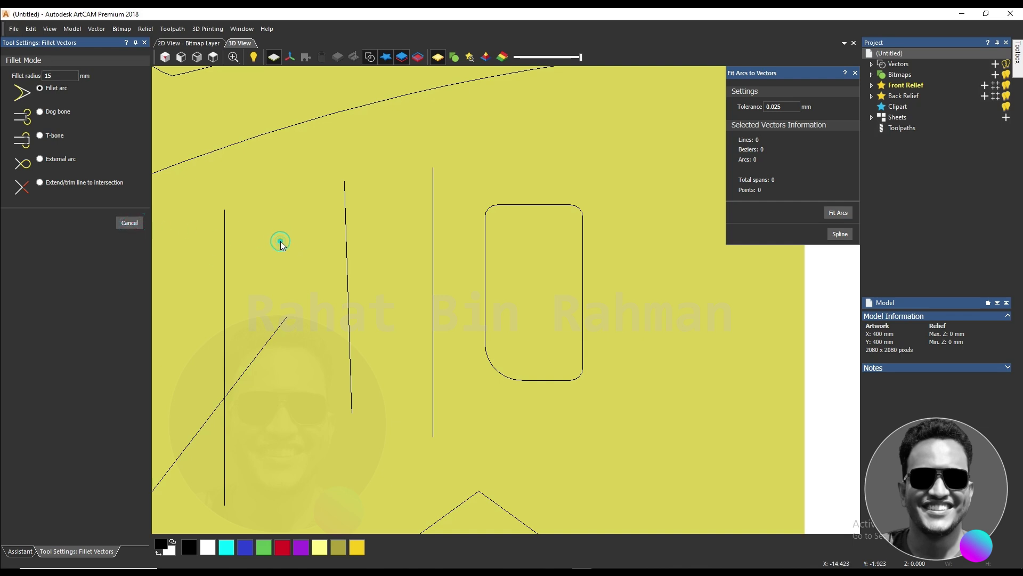
{"action": "left_click", "coordinate": [130, 223]}
Step: Draw a second rectangle about 24 mm wide and 46 mm high and move it to the right of the rounded rectangle
{"action": "left_click", "coordinate": [91, 301]}
{"action": "left_click_drag", "start_coordinate": [261, 176], "coordinate": [321, 287]}
{"action": "key", "text": "Escape"}
{"action": "left_click_drag", "start_coordinate": [261, 266], "coordinate": [614, 332]}
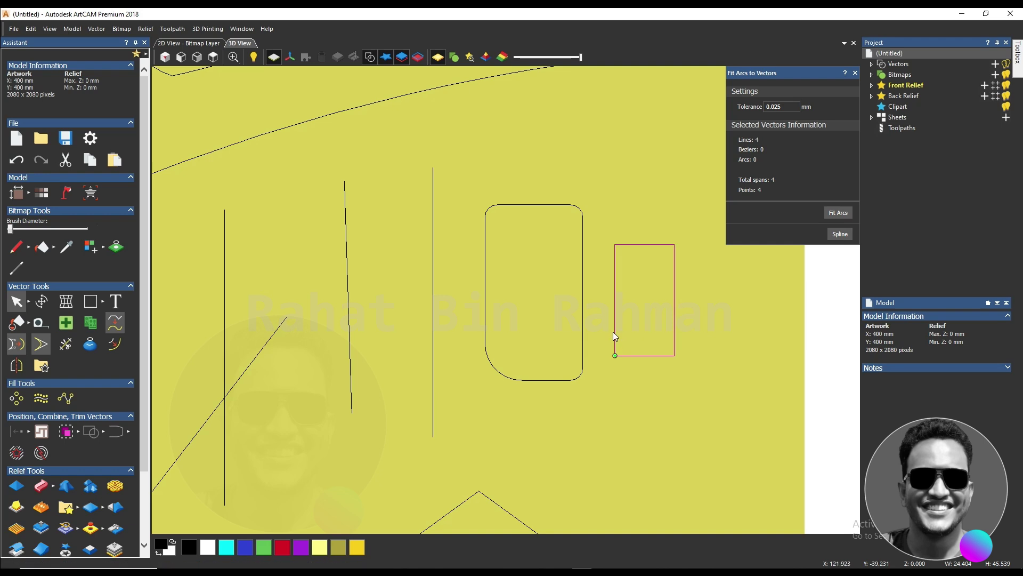
Step: Start filleting vectors for the smaller rectangle and set the fillet mode to Dog bone
{"action": "left_click", "coordinate": [40, 345]}
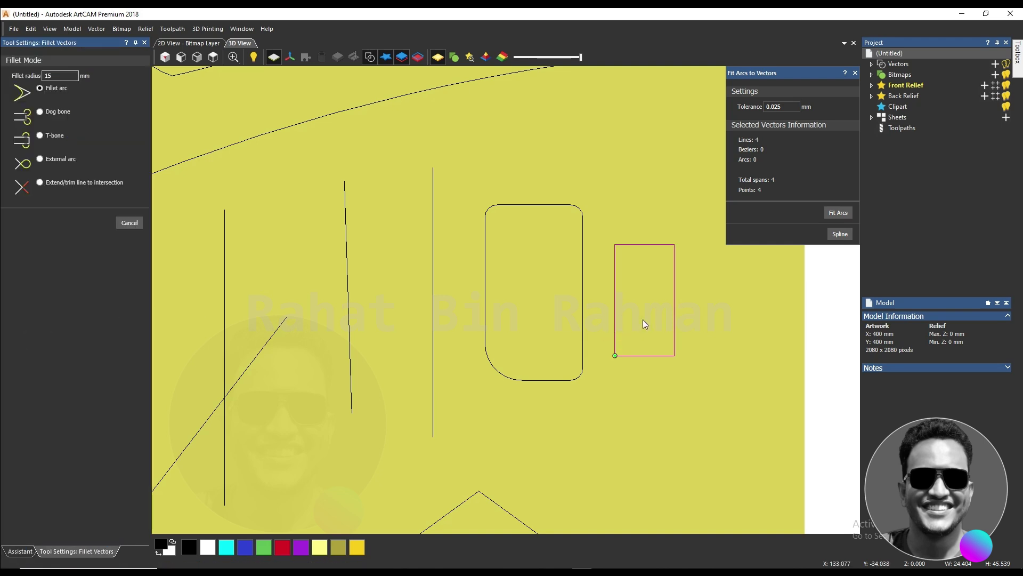
{"action": "scroll", "coordinate": [650, 320], "scroll_direction": "down", "scroll_amount": 3}
{"action": "scroll", "coordinate": [618, 307], "scroll_direction": "up", "scroll_amount": 4}
{"action": "left_click", "coordinate": [568, 251]}
{"action": "left_click", "coordinate": [39, 112]}
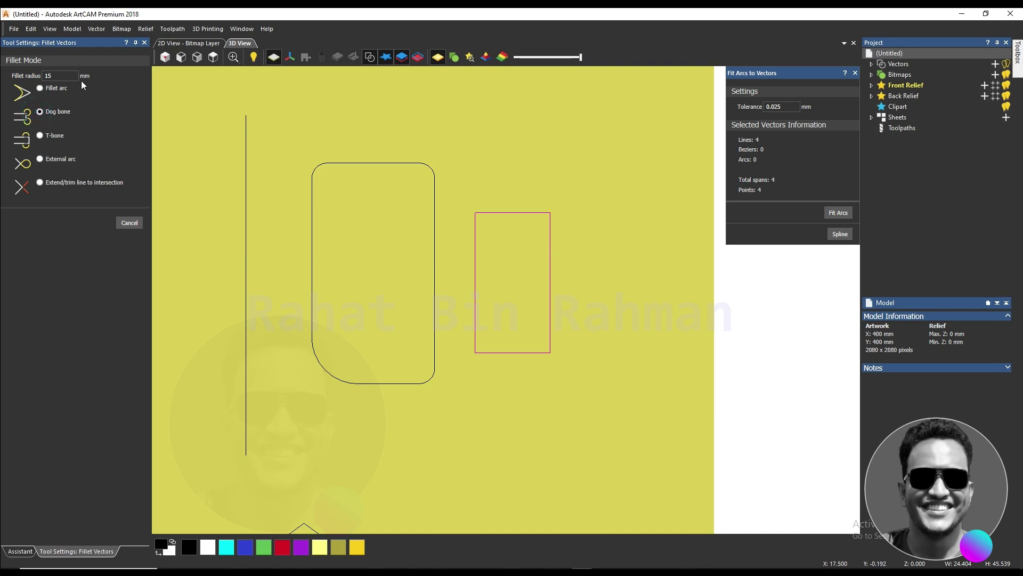
Step: Try a 15 mm dog-bone fillet on the smaller rectangle's upper-left corner and undo it
{"action": "scroll", "coordinate": [516, 230], "scroll_direction": "up", "scroll_amount": 3}
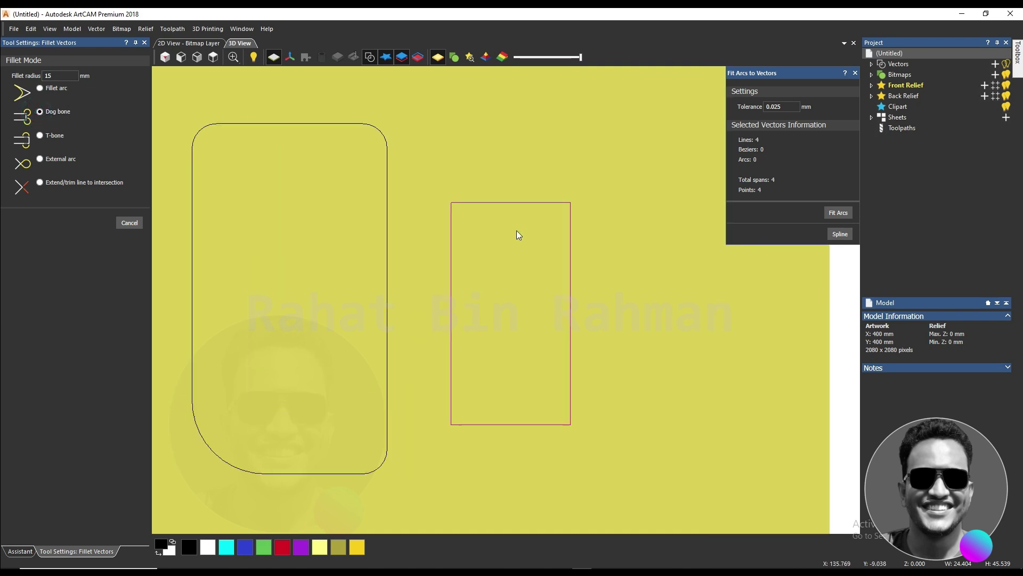
{"action": "left_click", "coordinate": [453, 249]}
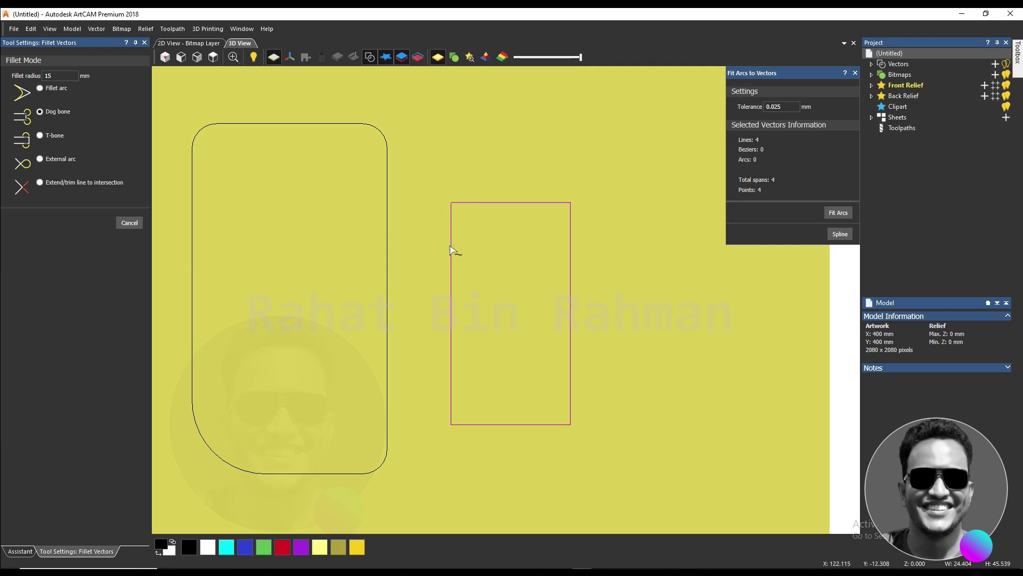
{"action": "left_click", "coordinate": [477, 203]}
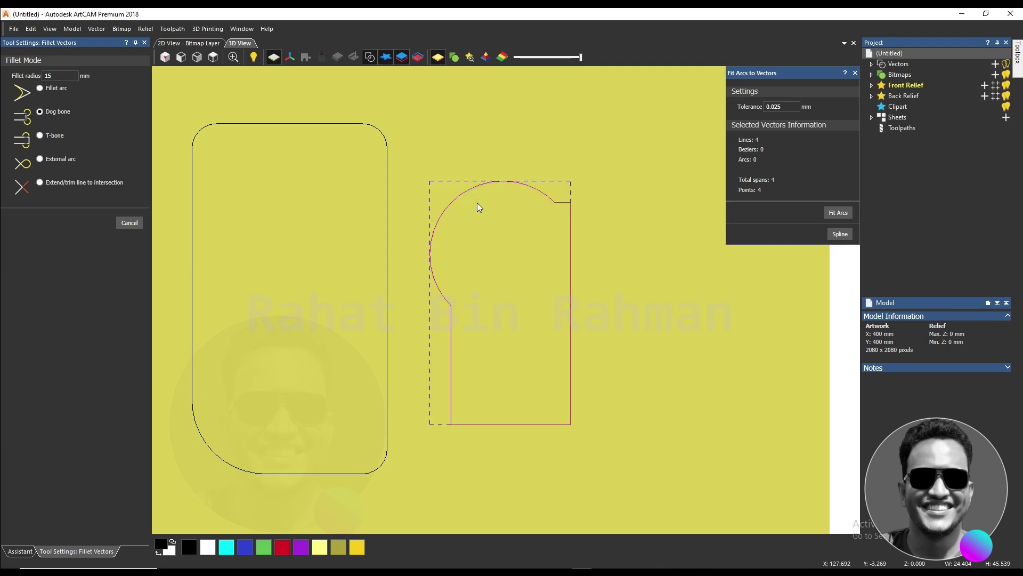
{"action": "key", "text": "ctrl+z"}
Step: Set the fillet radius to 5 mm, apply dog-bone fillets to the smaller rectangle's two upper corners and leave the fillet tool
{"action": "double_click", "coordinate": [64, 76]}
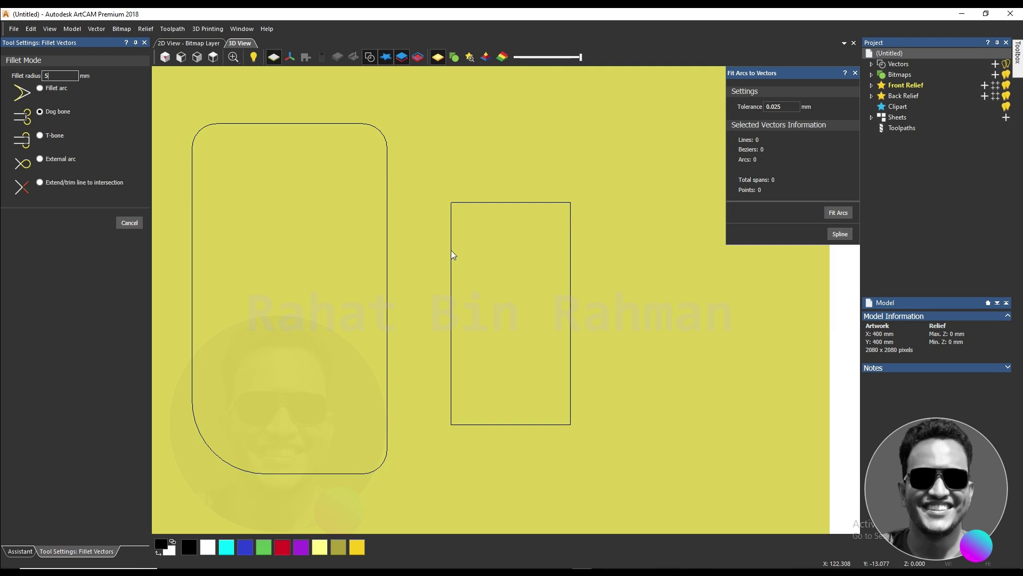
{"action": "left_click_drag", "start_coordinate": [451, 249], "coordinate": [500, 201]}
{"action": "left_click", "coordinate": [571, 252]}
{"action": "key", "text": "ctrl+z"}
{"action": "left_click", "coordinate": [539, 203]}
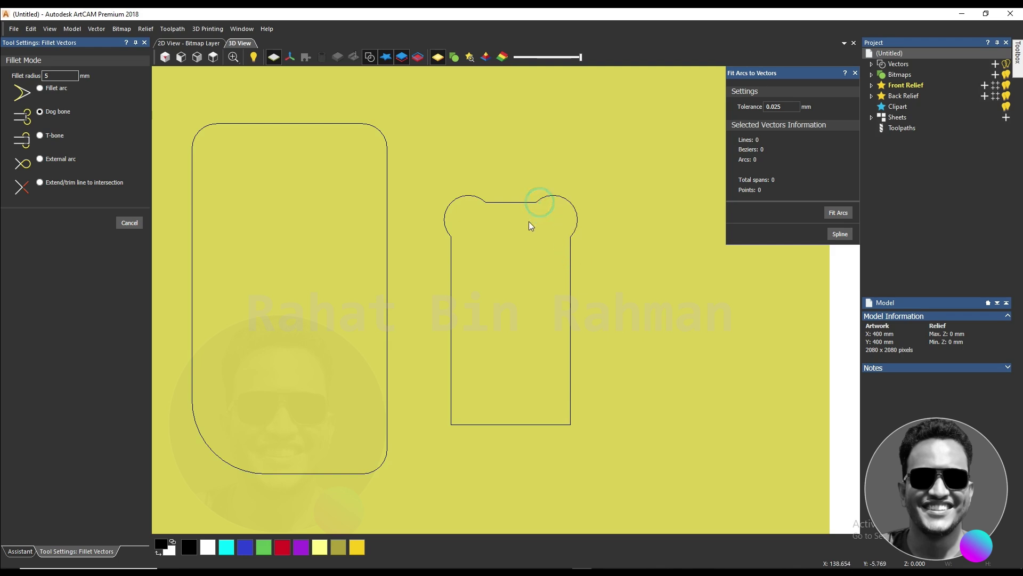
{"action": "scroll", "coordinate": [536, 252], "scroll_direction": "up", "scroll_amount": 2}
{"action": "scroll", "coordinate": [428, 229], "scroll_direction": "down", "scroll_amount": 2}
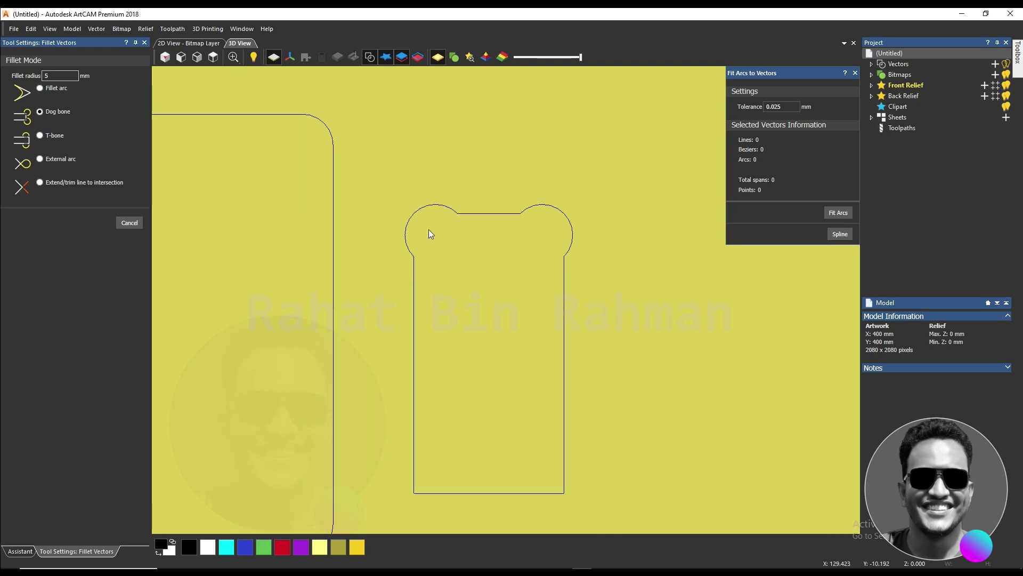
{"action": "scroll", "coordinate": [505, 264], "scroll_direction": "up", "scroll_amount": 2}
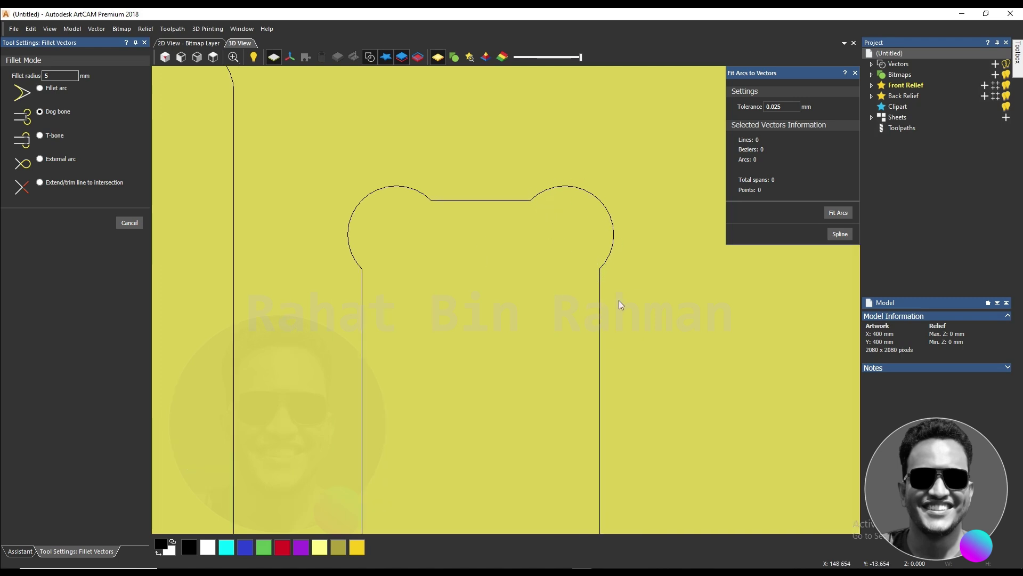
{"action": "scroll", "coordinate": [526, 231], "scroll_direction": "down", "scroll_amount": 2}
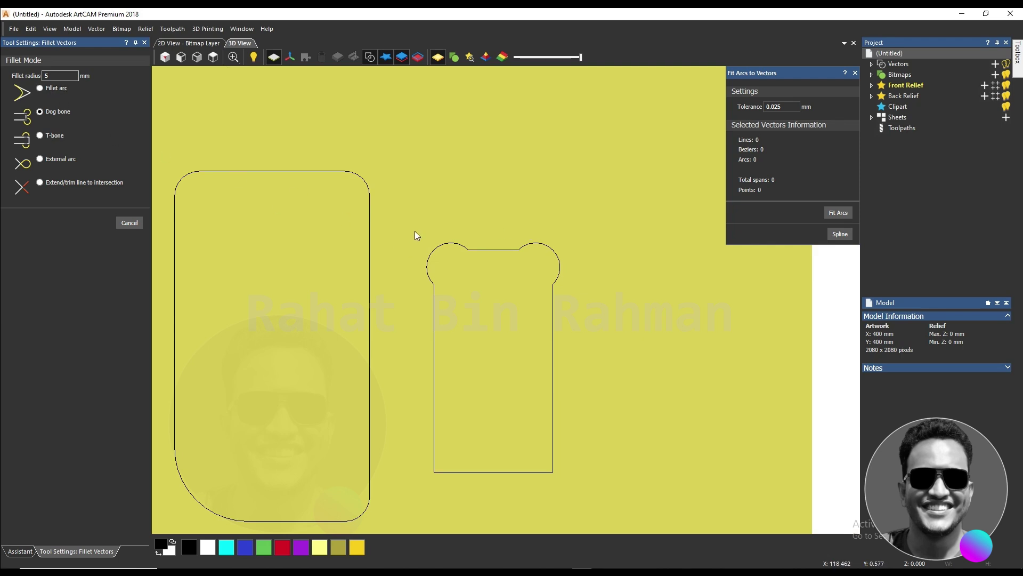
{"action": "left_click", "coordinate": [130, 222]}
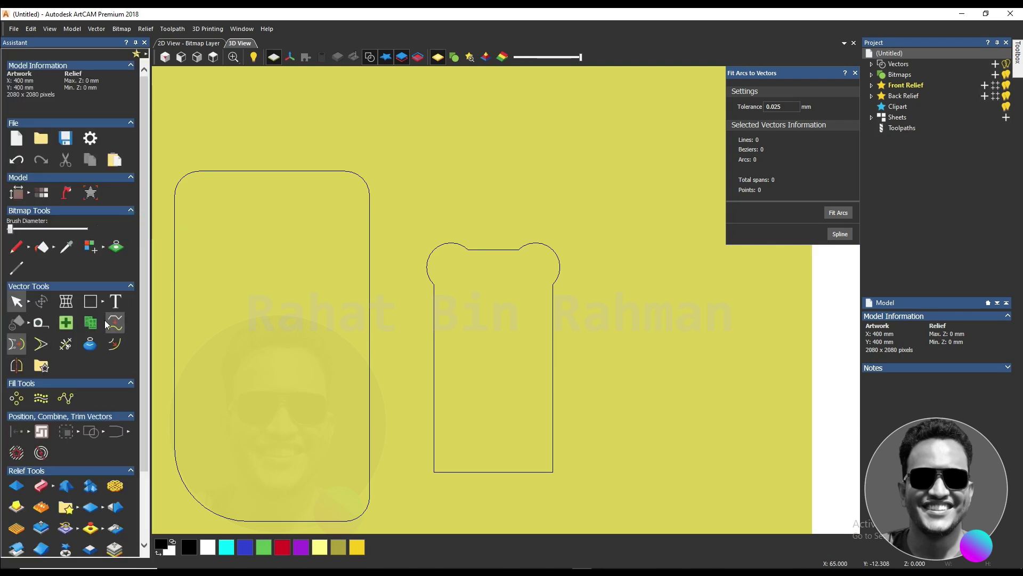
Step: Draw a third rectangle about 16 mm wide and 27 mm high inside the rounded rectangle
{"action": "left_click", "coordinate": [90, 301]}
{"action": "scroll", "coordinate": [317, 305], "scroll_direction": "down", "scroll_amount": 4}
{"action": "scroll", "coordinate": [384, 330], "scroll_direction": "up", "scroll_amount": 2}
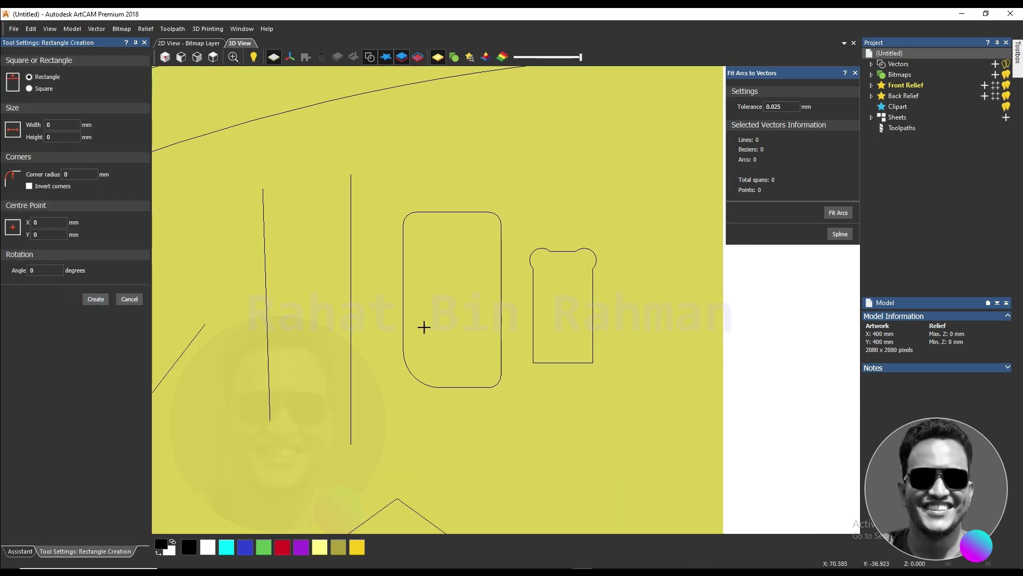
{"action": "scroll", "coordinate": [441, 290], "scroll_direction": "up", "scroll_amount": 1}
{"action": "left_click_drag", "start_coordinate": [433, 268], "coordinate": [483, 350]}
{"action": "key", "text": "Escape"}
{"action": "scroll", "coordinate": [490, 322], "scroll_direction": "up", "scroll_amount": 3}
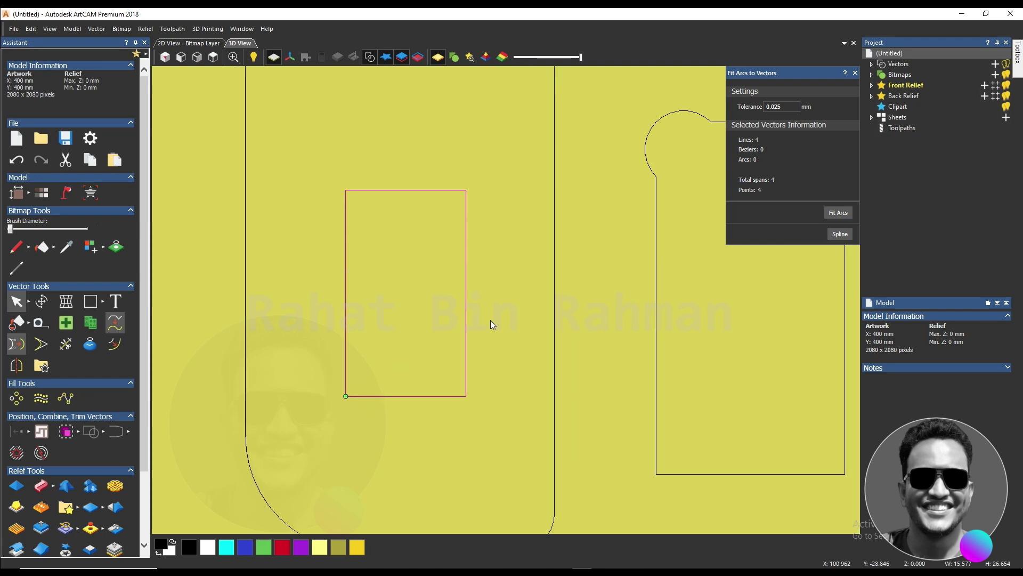
Step: Apply 5 mm T-bone fillets to both upper corners of the rectangle inside the rounded rectangle and leave the fillet tool
{"action": "left_click", "coordinate": [491, 320]}
{"action": "left_click", "coordinate": [45, 349]}
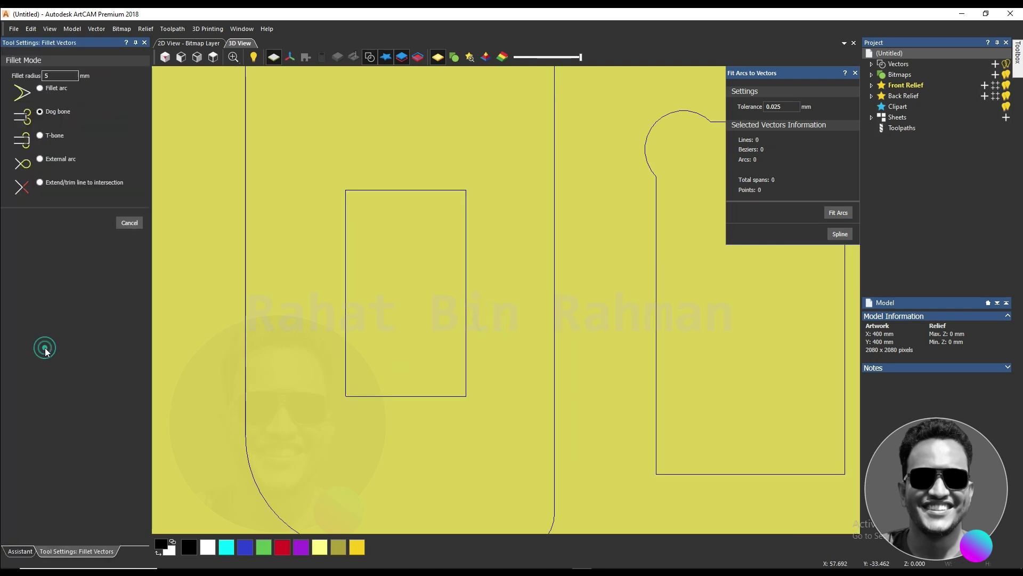
{"action": "left_click", "coordinate": [39, 136]}
{"action": "scroll", "coordinate": [448, 235], "scroll_direction": "up", "scroll_amount": 1}
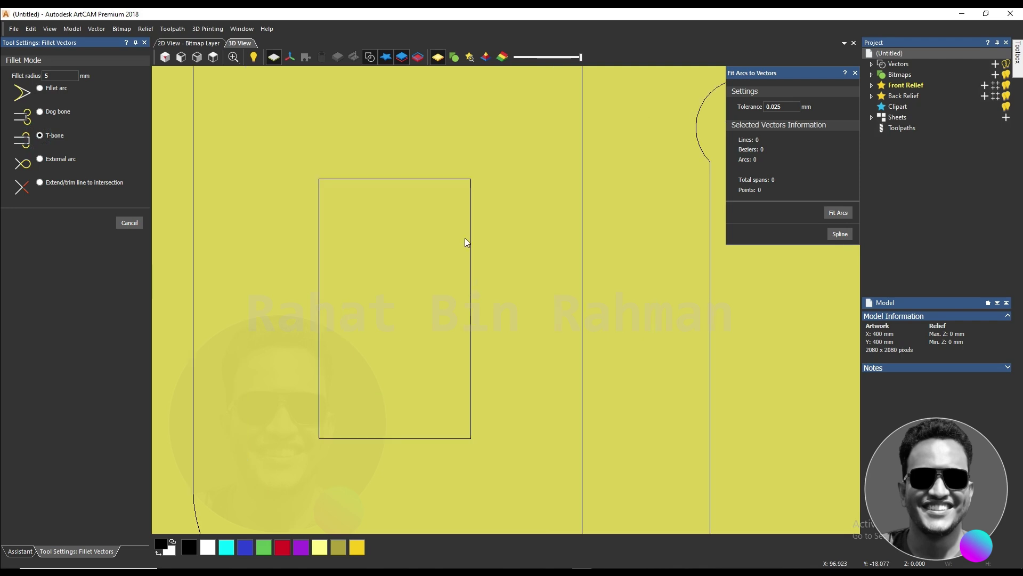
{"action": "left_click", "coordinate": [348, 178]}
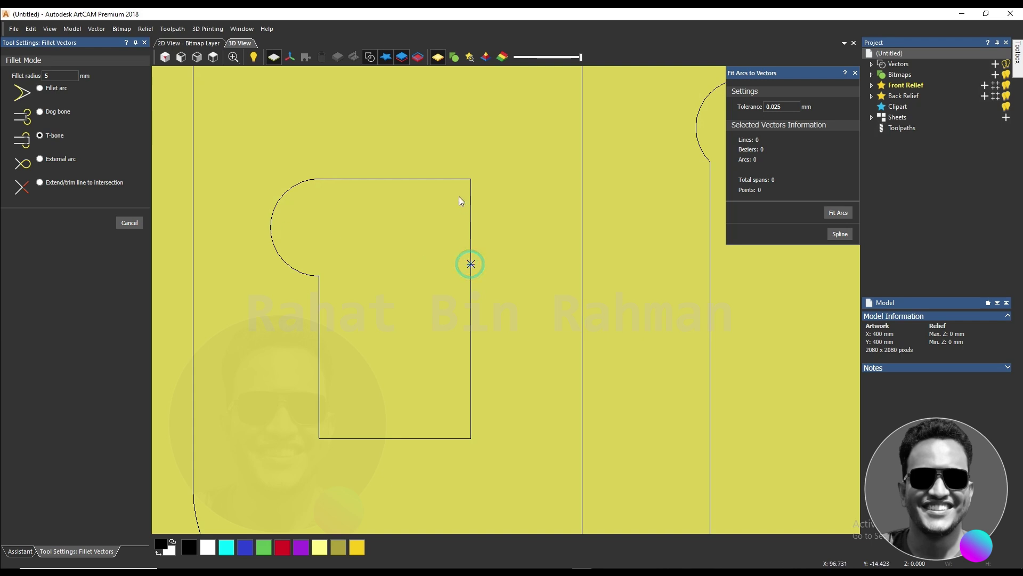
{"action": "left_click", "coordinate": [443, 179]}
{"action": "scroll", "coordinate": [399, 270], "scroll_direction": "down", "scroll_amount": 3}
{"action": "scroll", "coordinate": [629, 267], "scroll_direction": "up", "scroll_amount": 3}
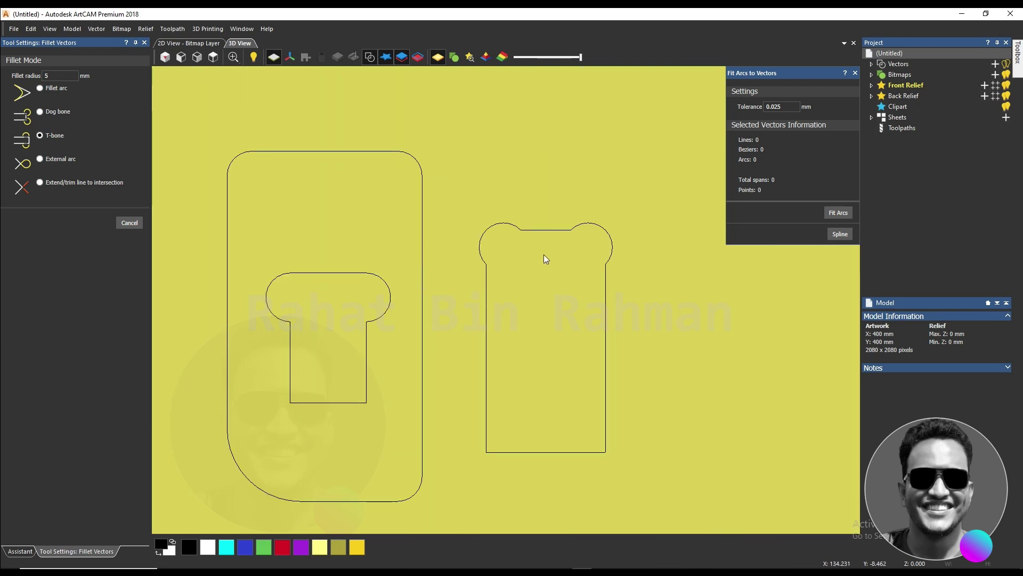
{"action": "scroll", "coordinate": [366, 326], "scroll_direction": "up", "scroll_amount": 1}
{"action": "scroll", "coordinate": [419, 316], "scroll_direction": "up", "scroll_amount": 1}
{"action": "scroll", "coordinate": [423, 320], "scroll_direction": "down", "scroll_amount": 2}
{"action": "scroll", "coordinate": [430, 325], "scroll_direction": "up", "scroll_amount": 2}
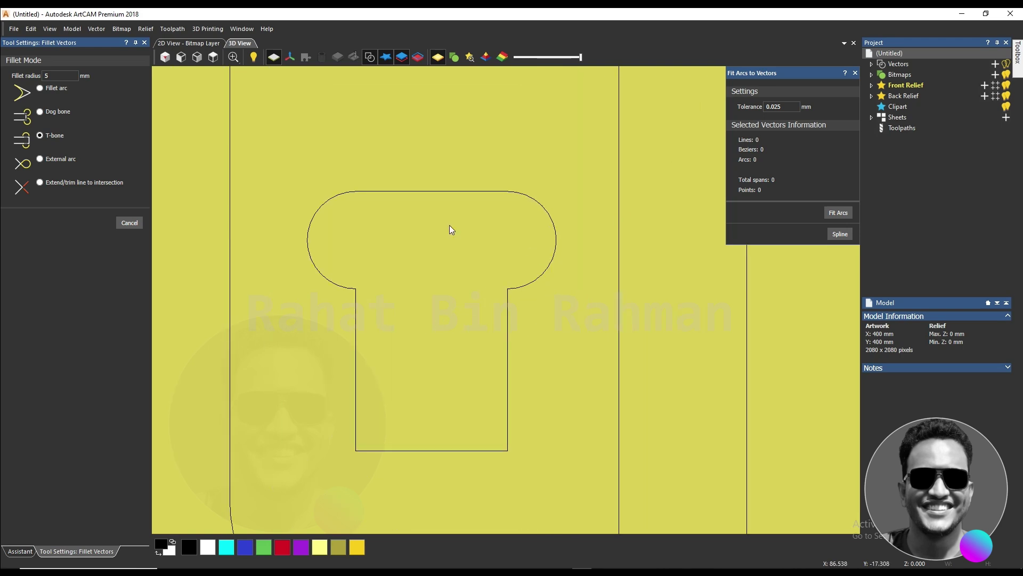
{"action": "scroll", "coordinate": [458, 275], "scroll_direction": "down", "scroll_amount": 2}
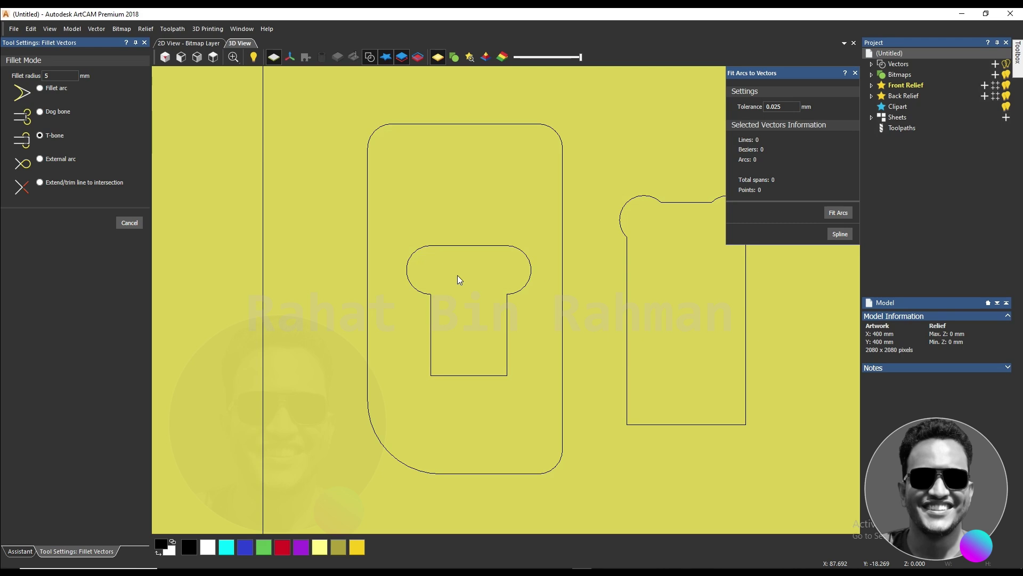
{"action": "left_click", "coordinate": [459, 274]}
{"action": "left_click", "coordinate": [135, 223]}
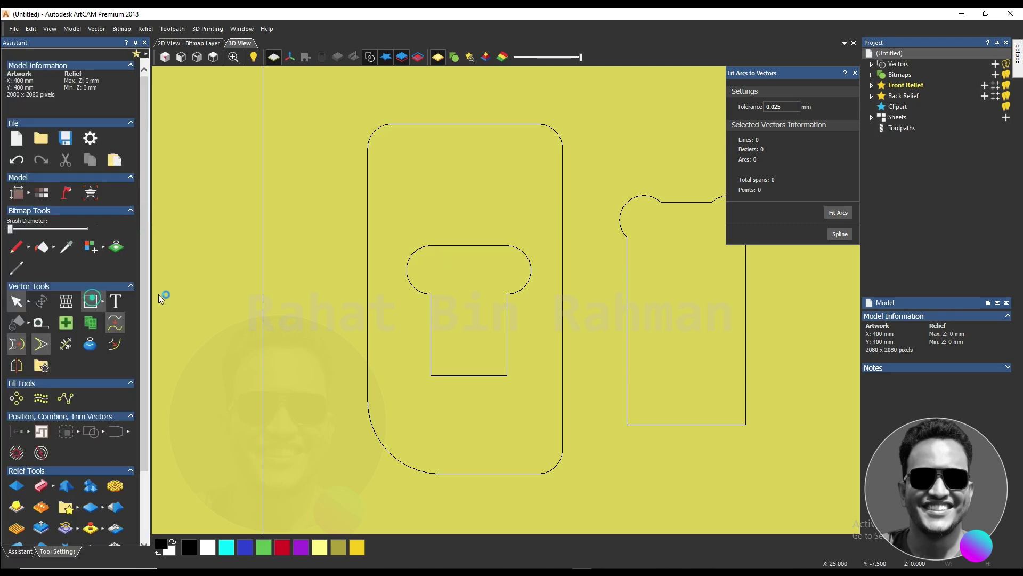
Step: Draw a rectangle about 21 mm wide and 35 mm high above the dog-bone rectangle
{"action": "left_click", "coordinate": [101, 302]}
{"action": "scroll", "coordinate": [391, 270], "scroll_direction": "down", "scroll_amount": 3}
{"action": "scroll", "coordinate": [585, 181], "scroll_direction": "up", "scroll_amount": 5}
{"action": "left_click_drag", "start_coordinate": [400, 161], "coordinate": [528, 376]}
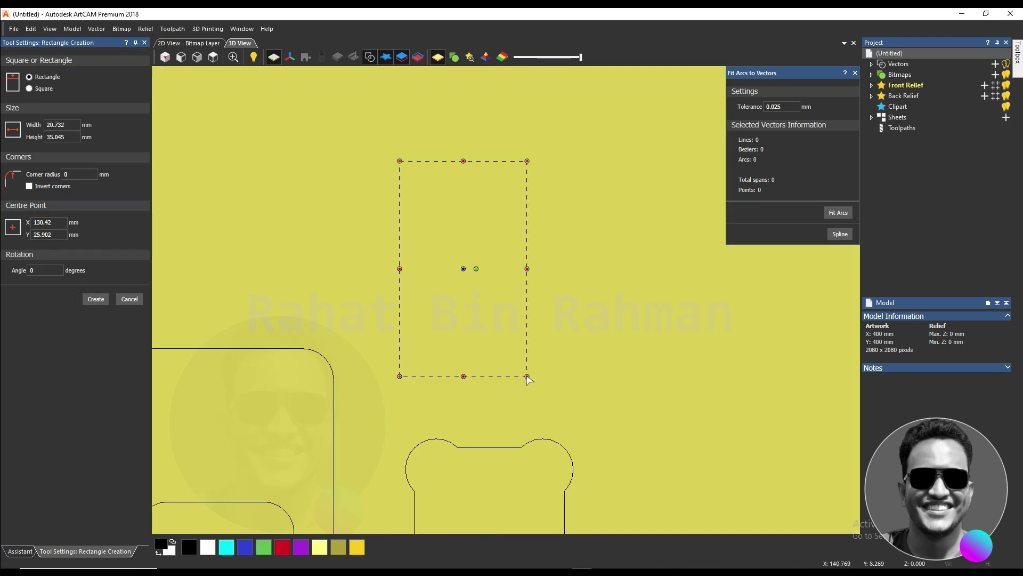
{"action": "key", "text": "Return"}
{"action": "left_click", "coordinate": [465, 317]}
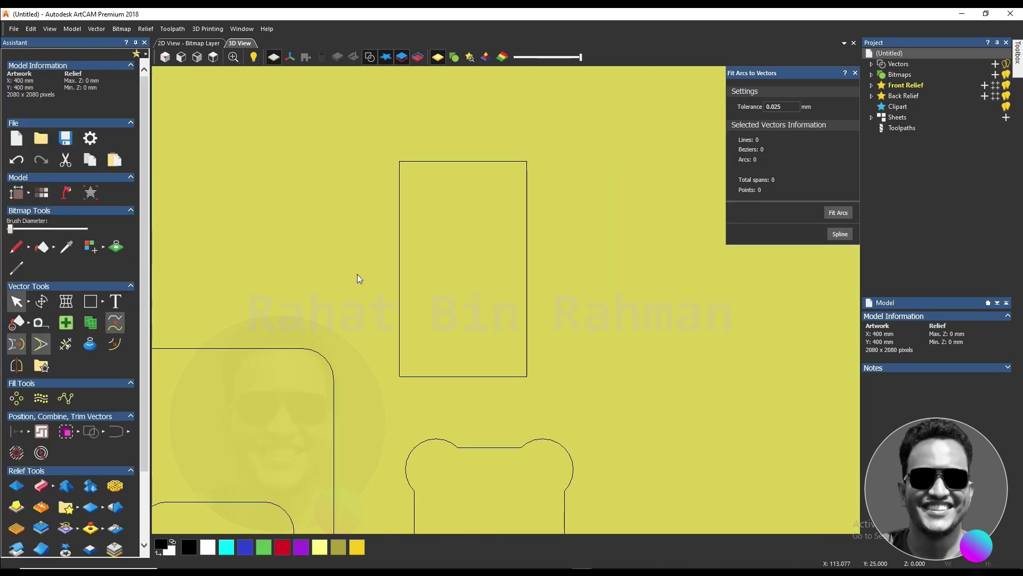
Step: Start filleting vectors in External arc mode and fillet the new rectangle's upper-left corner with a 5 mm radius
{"action": "left_click", "coordinate": [41, 344]}
{"action": "left_click", "coordinate": [49, 159]}
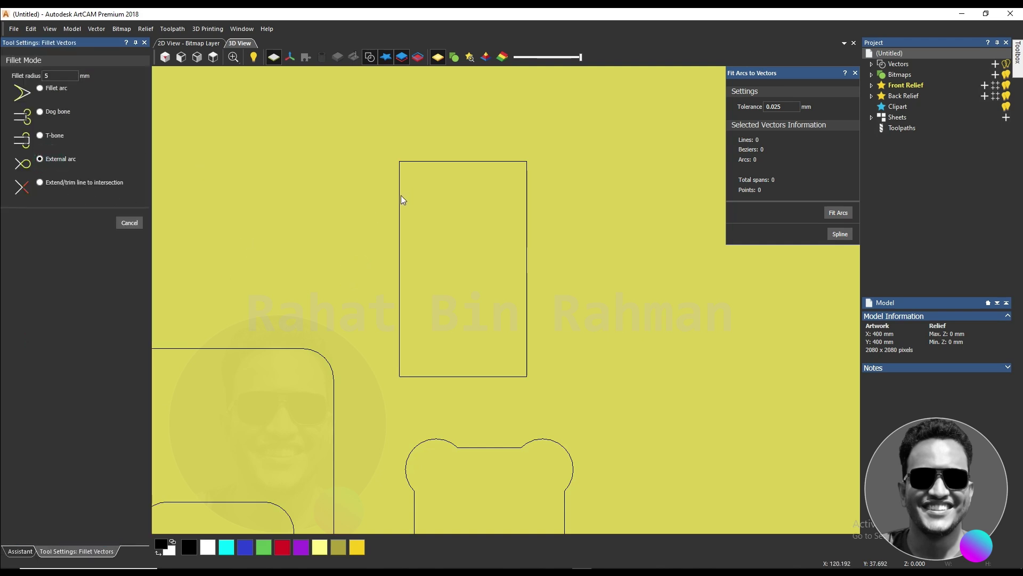
{"action": "left_click", "coordinate": [429, 162]}
{"action": "scroll", "coordinate": [379, 221], "scroll_direction": "down", "scroll_amount": 2}
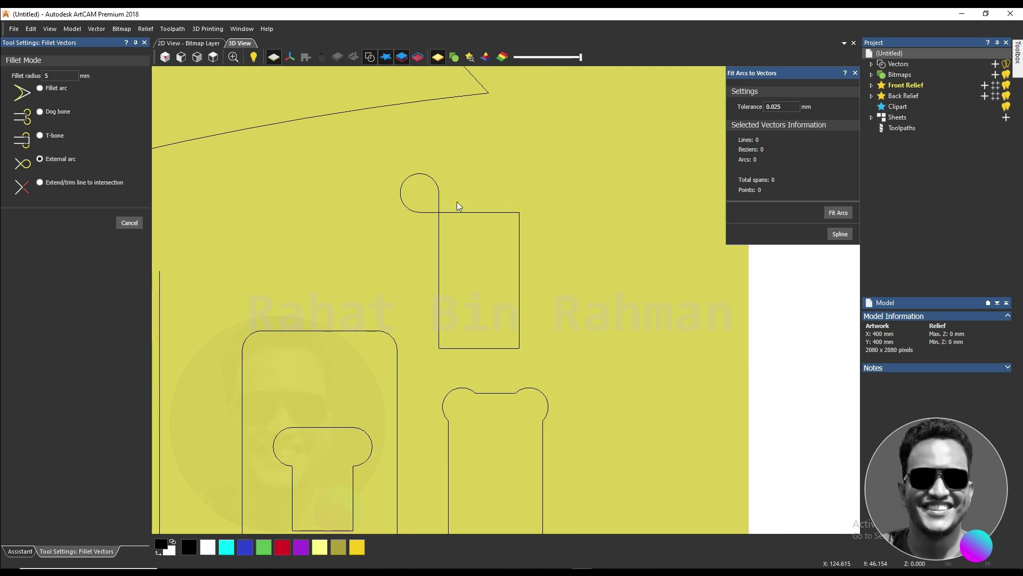
{"action": "scroll", "coordinate": [462, 200], "scroll_direction": "up", "scroll_amount": 3}
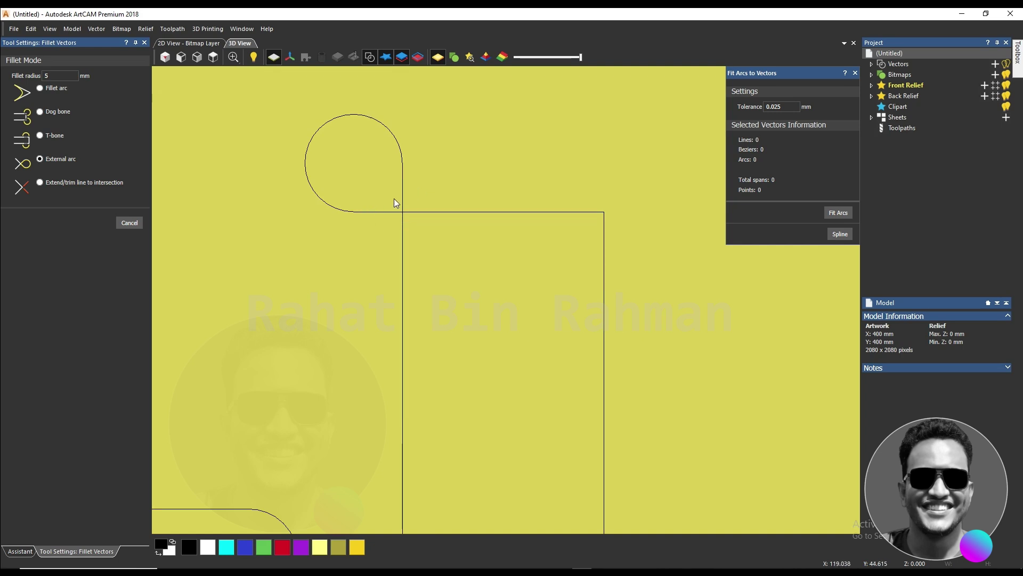
{"action": "scroll", "coordinate": [395, 198], "scroll_direction": "down", "scroll_amount": 3}
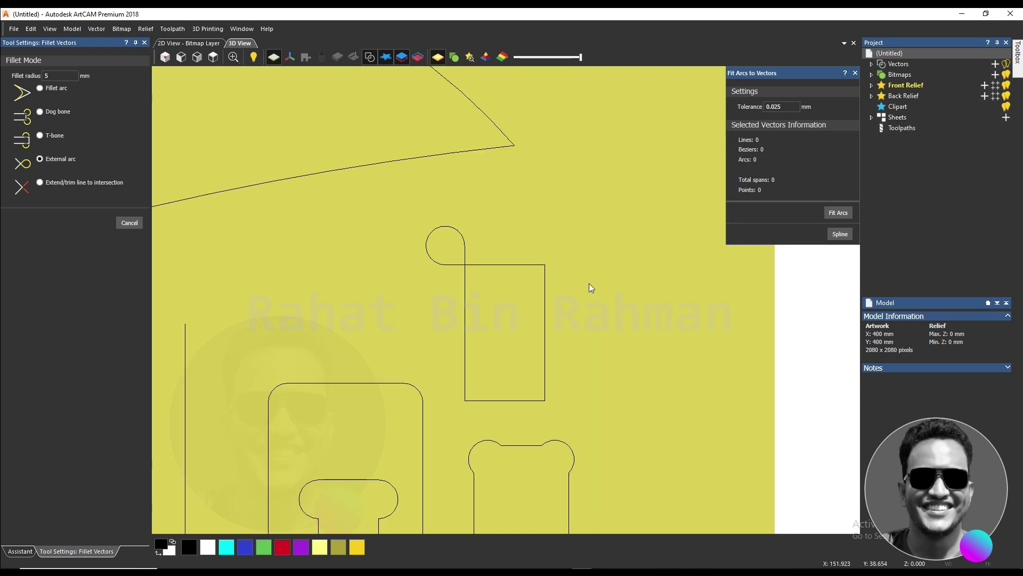
{"action": "scroll", "coordinate": [587, 299], "scroll_direction": "up", "scroll_amount": 2}
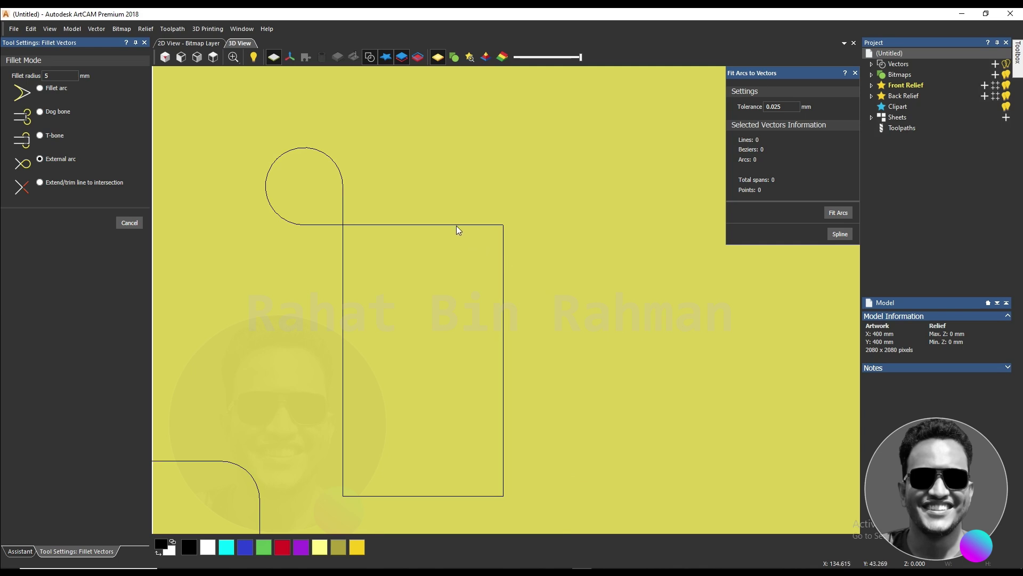
Step: Add 5 mm external-arc fillets to the same rectangle's upper-right and lower-right corners
{"action": "left_click", "coordinate": [504, 276]}
{"action": "scroll", "coordinate": [500, 272], "scroll_direction": "down", "scroll_amount": 3}
{"action": "scroll", "coordinate": [500, 391], "scroll_direction": "up", "scroll_amount": 2}
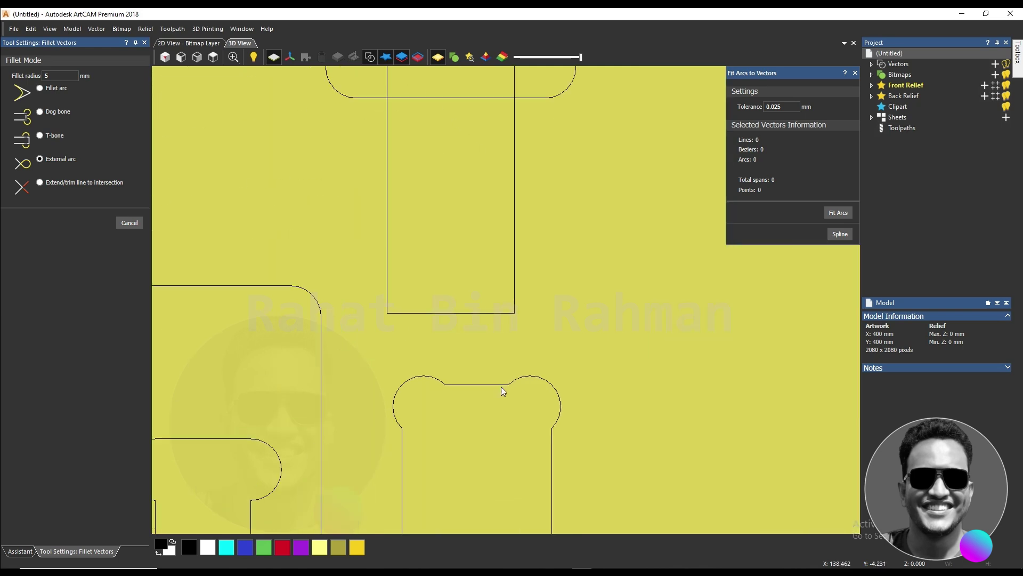
{"action": "left_click", "coordinate": [478, 314]}
{"action": "scroll", "coordinate": [479, 315], "scroll_direction": "down", "scroll_amount": 5}
Step: Set the fillet radius to 10 mm and apply an external-arc fillet to the rectangle's lower-left corner
{"action": "left_click", "coordinate": [56, 75]}
{"action": "type", "text": "10"}
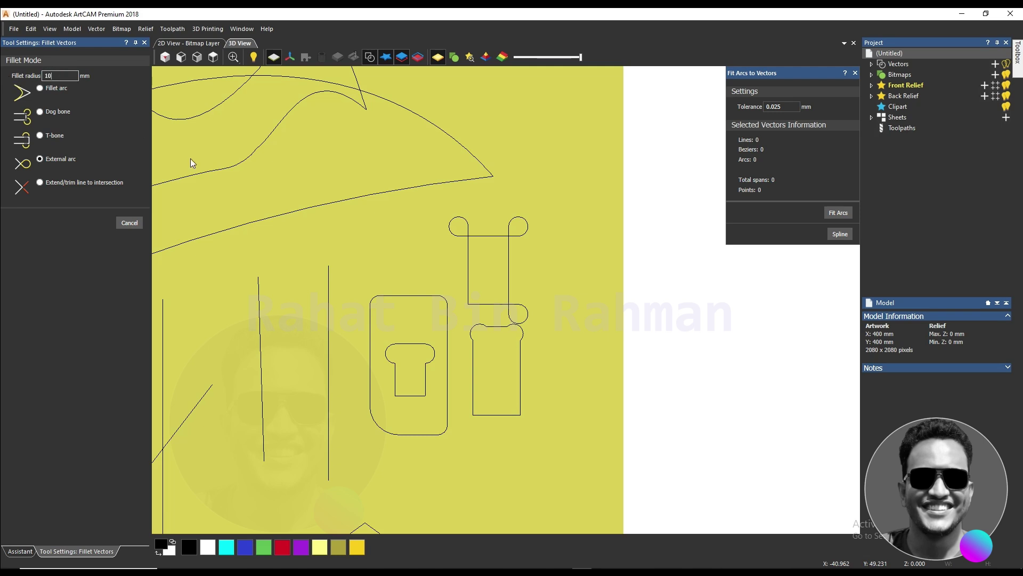
{"action": "scroll", "coordinate": [450, 328], "scroll_direction": "up", "scroll_amount": 3}
{"action": "scroll", "coordinate": [453, 326], "scroll_direction": "up", "scroll_amount": 1}
{"action": "left_click", "coordinate": [527, 282]}
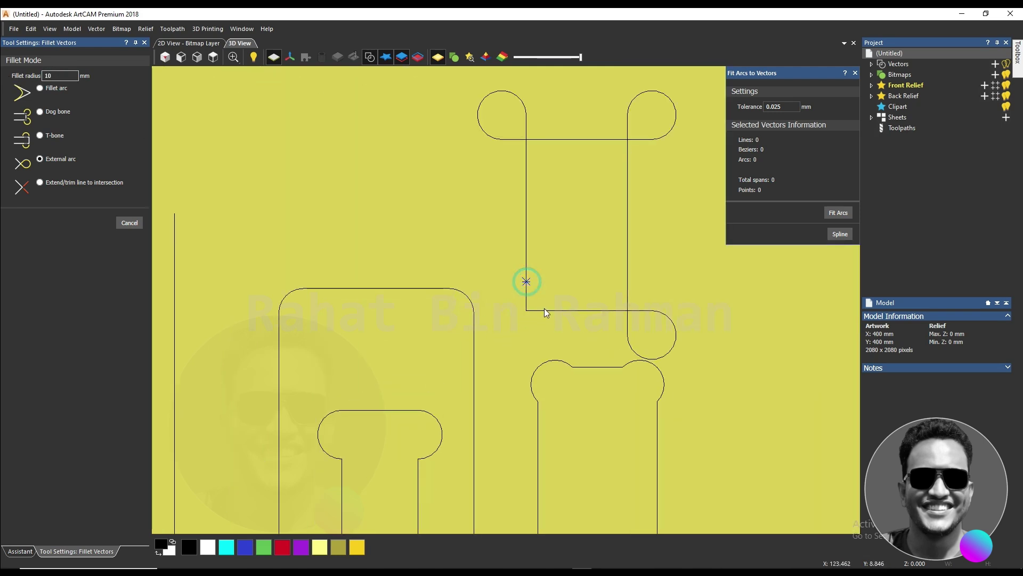
{"action": "left_click", "coordinate": [554, 310]}
{"action": "scroll", "coordinate": [513, 306], "scroll_direction": "down", "scroll_amount": 4}
{"action": "scroll", "coordinate": [538, 309], "scroll_direction": "up", "scroll_amount": 3}
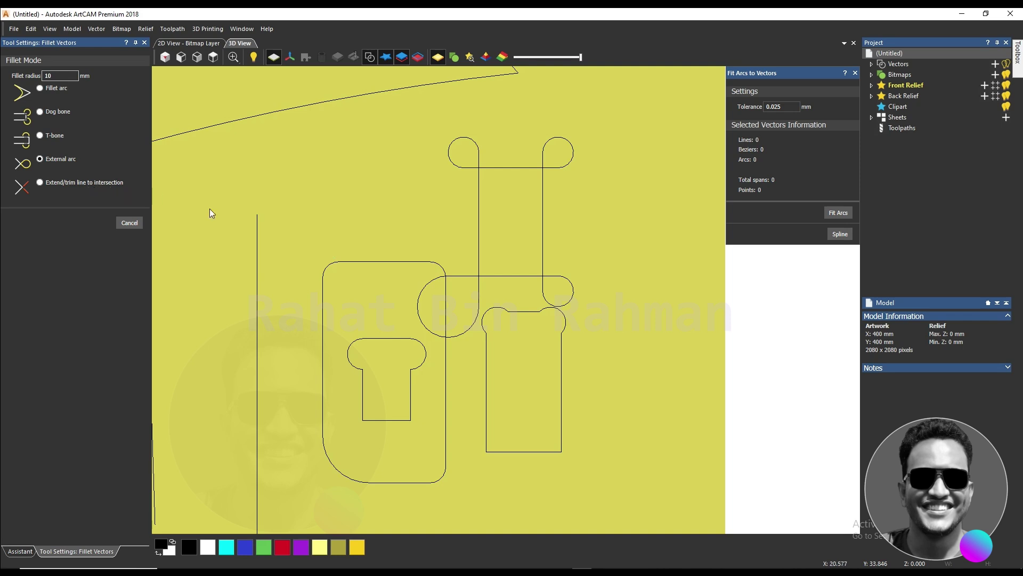
Step: Switch to Extend/trim line to intersection and join the two separate near-vertical lines at their intersection
{"action": "left_click", "coordinate": [40, 182]}
{"action": "scroll", "coordinate": [475, 294], "scroll_direction": "down", "scroll_amount": 5}
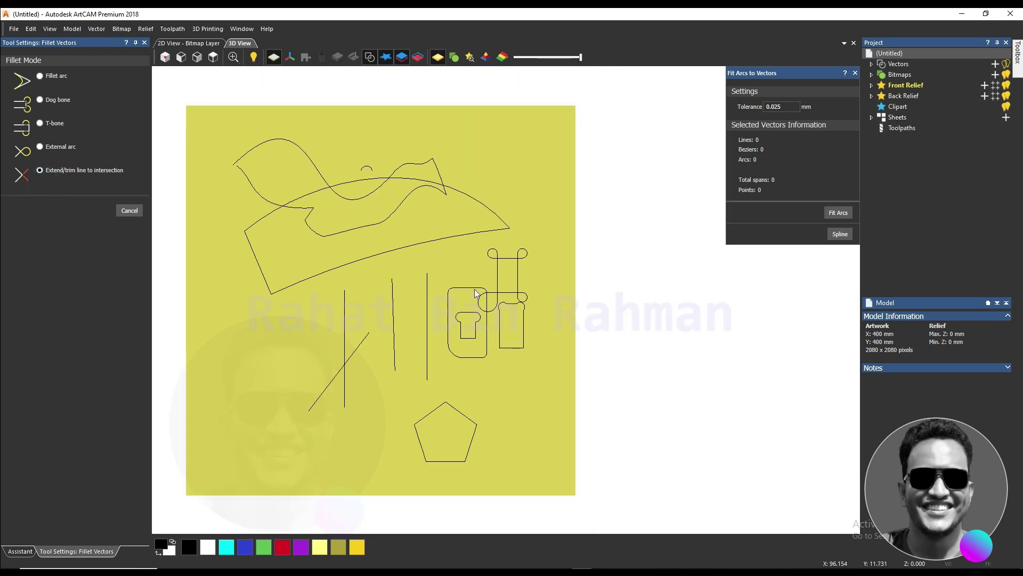
{"action": "scroll", "coordinate": [441, 392], "scroll_direction": "down", "scroll_amount": 1}
{"action": "scroll", "coordinate": [482, 350], "scroll_direction": "up", "scroll_amount": 4}
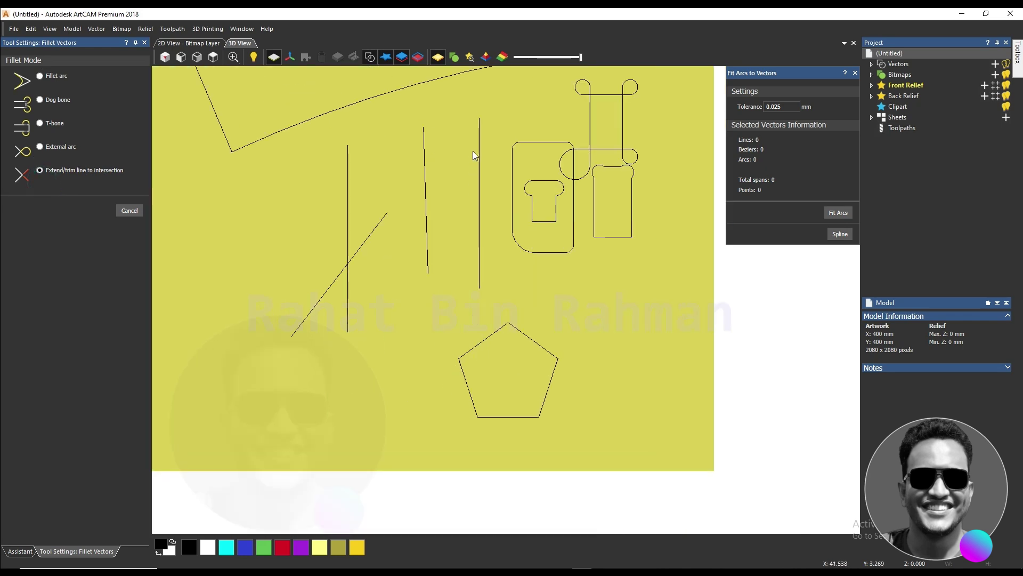
{"action": "left_click", "coordinate": [479, 118]}
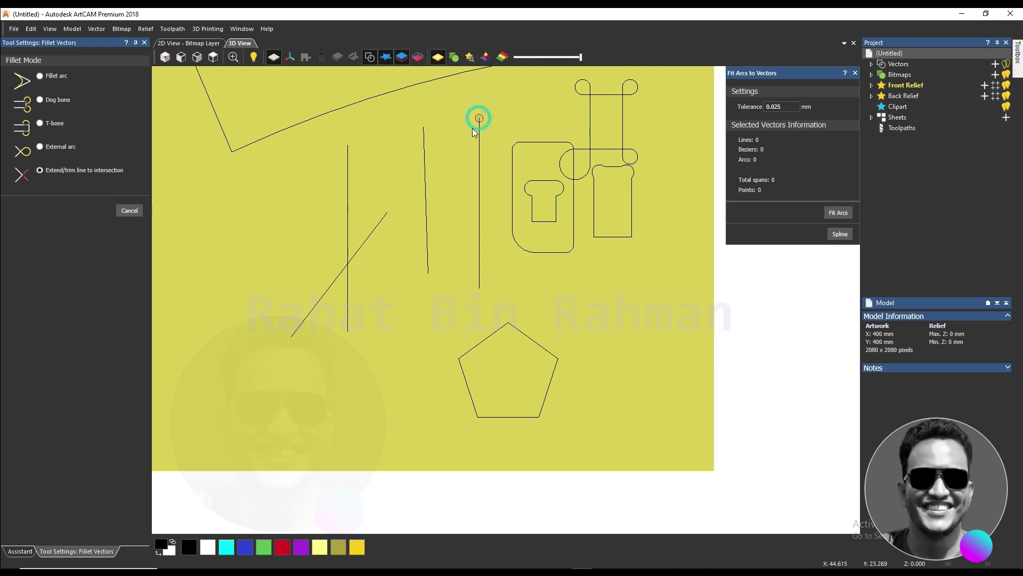
{"action": "left_click", "coordinate": [423, 128]}
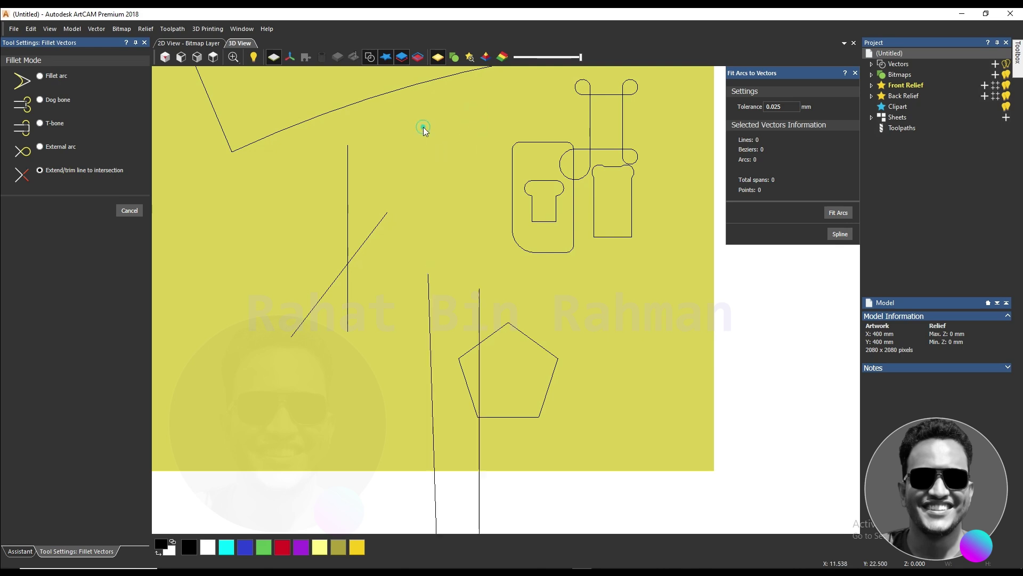
{"action": "scroll", "coordinate": [440, 257], "scroll_direction": "down", "scroll_amount": 5}
{"action": "scroll", "coordinate": [517, 472], "scroll_direction": "up", "scroll_amount": 2}
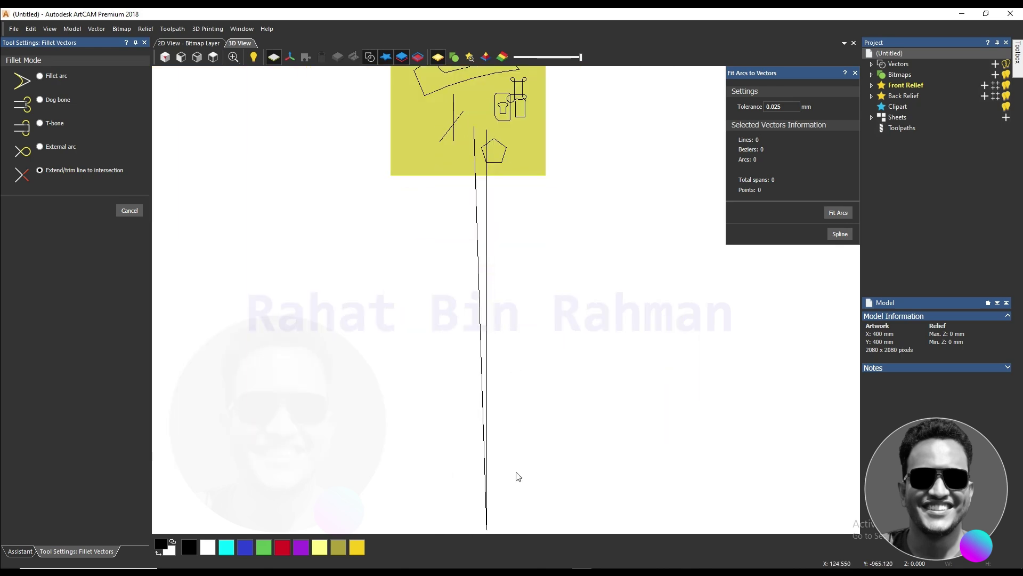
{"action": "scroll", "coordinate": [464, 381], "scroll_direction": "down", "scroll_amount": 2}
Step: Trim the upper part of the diagonal line at its intersection with the vertical line
{"action": "scroll", "coordinate": [494, 218], "scroll_direction": "up", "scroll_amount": 5}
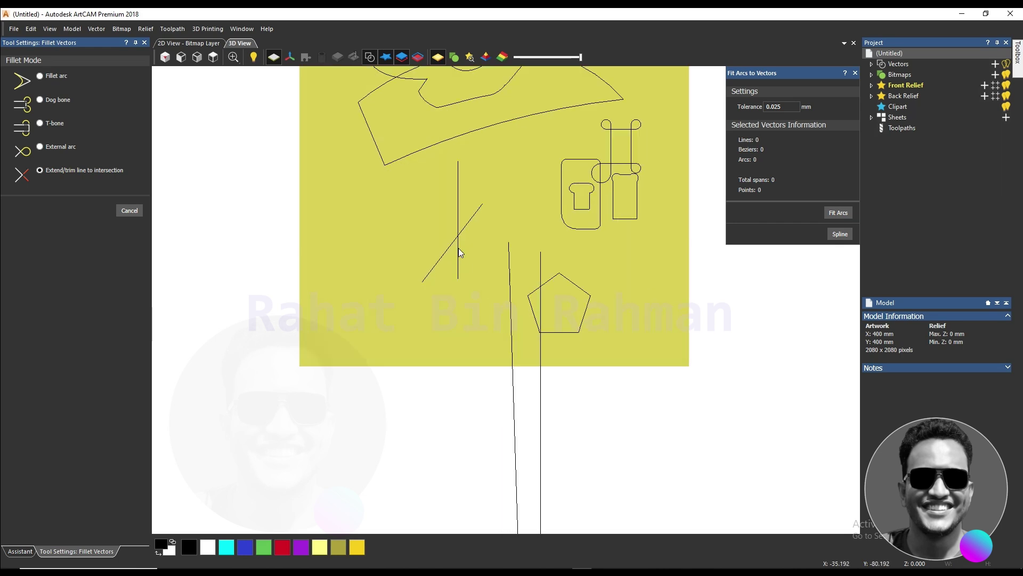
{"action": "scroll", "coordinate": [459, 250], "scroll_direction": "up", "scroll_amount": 3}
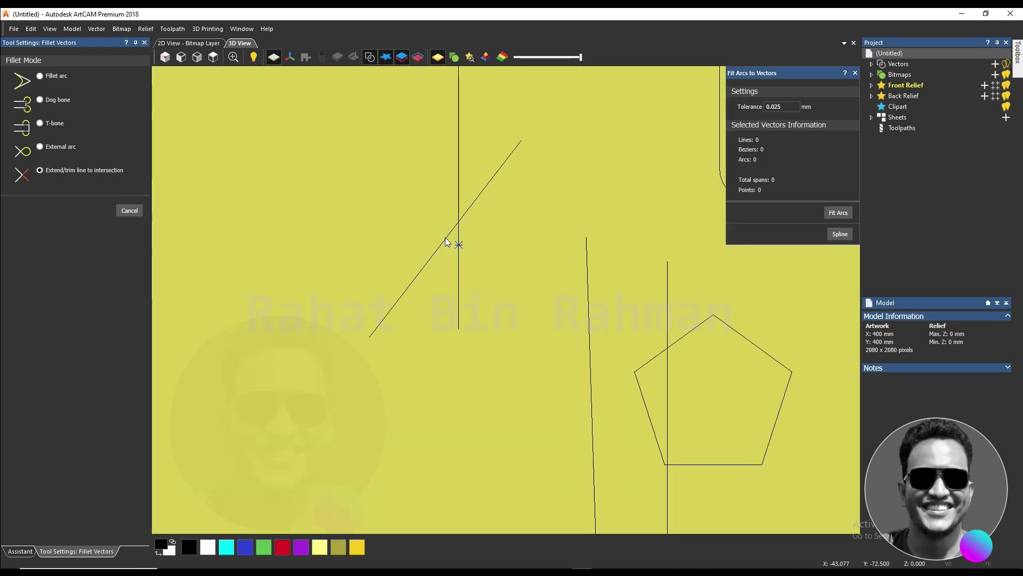
{"action": "left_click", "coordinate": [447, 241]}
{"action": "left_click", "coordinate": [591, 318]}
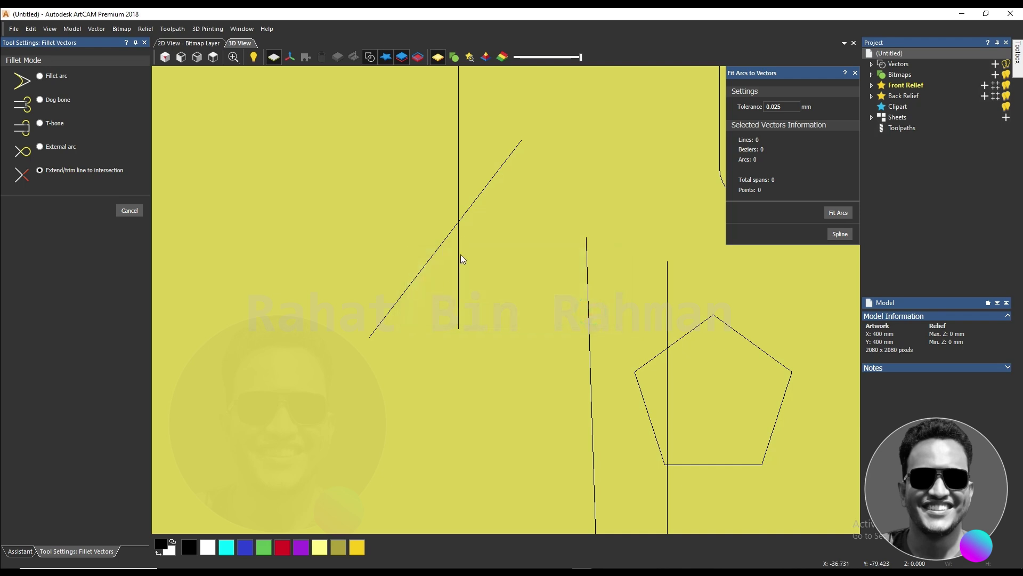
{"action": "scroll", "coordinate": [463, 259], "scroll_direction": "down", "scroll_amount": 2}
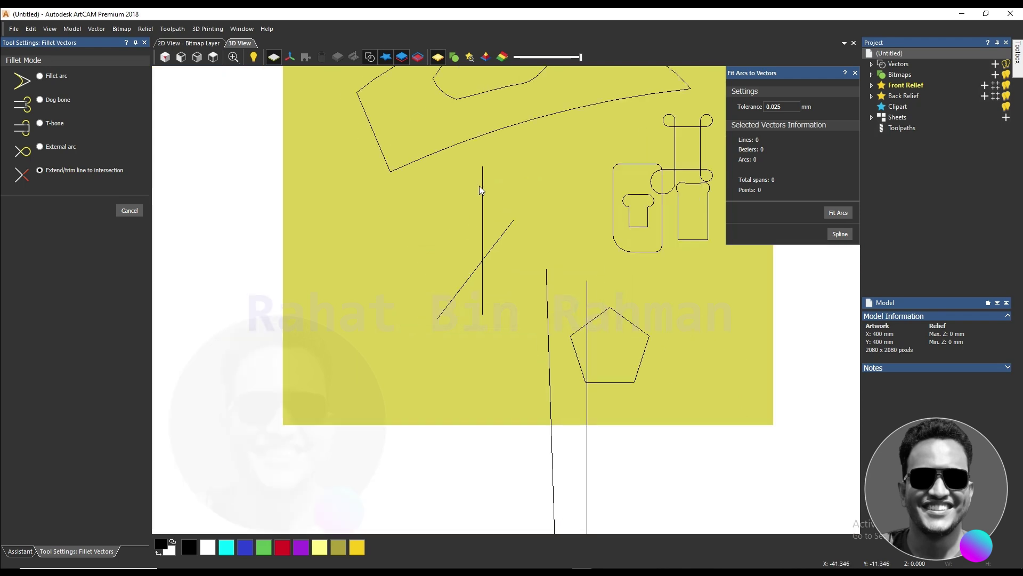
{"action": "left_click", "coordinate": [513, 222]}
{"action": "scroll", "coordinate": [490, 274], "scroll_direction": "up", "scroll_amount": 3}
{"action": "scroll", "coordinate": [487, 277], "scroll_direction": "down", "scroll_amount": 3}
{"action": "scroll", "coordinate": [488, 277], "scroll_direction": "down", "scroll_amount": 2}
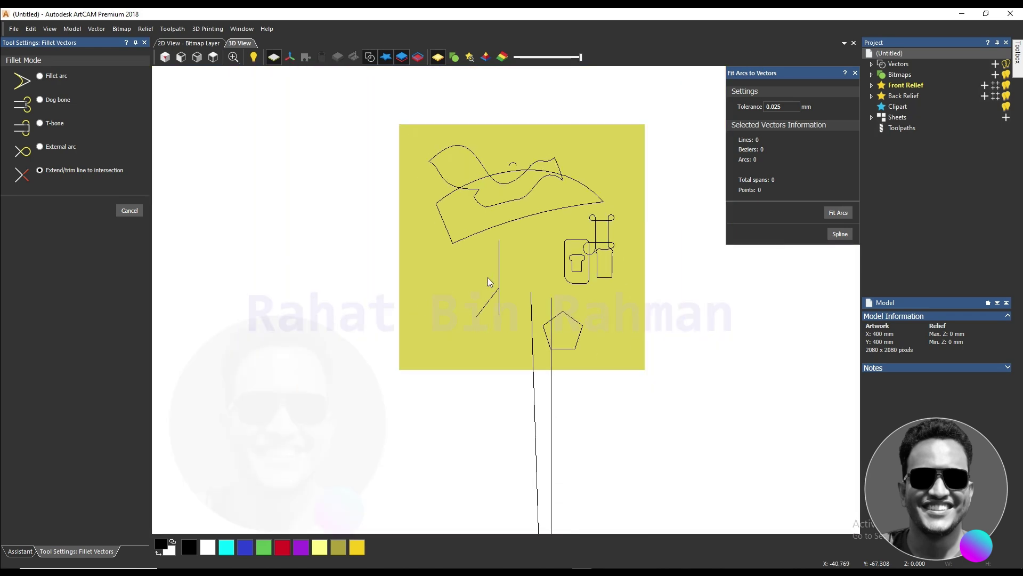
{"action": "scroll", "coordinate": [461, 197], "scroll_direction": "up", "scroll_amount": 4}
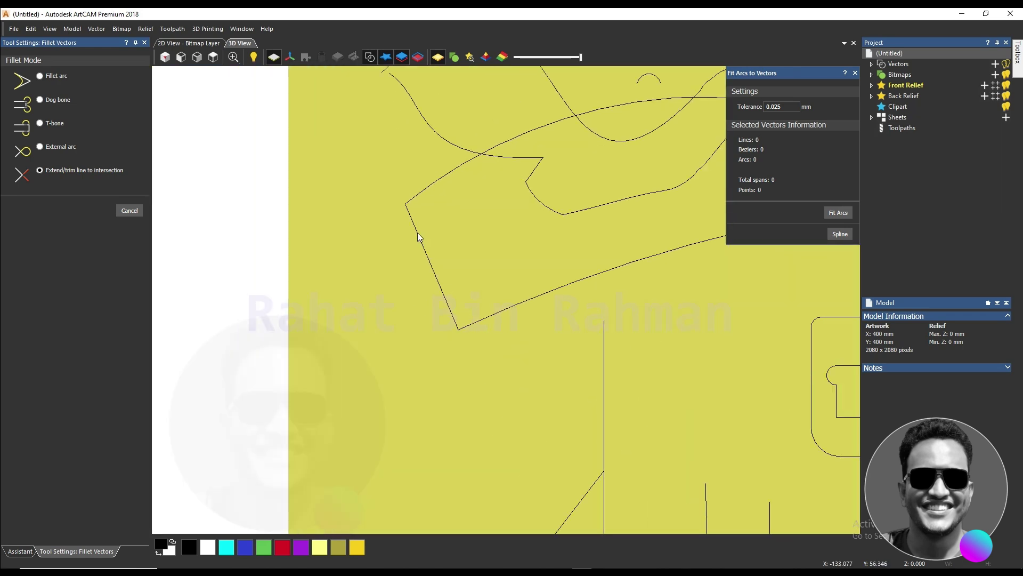
Step: Leave the fillet tool and delete all vectors except the pentagon
{"action": "key", "text": "Escape"}
{"action": "scroll", "coordinate": [560, 368], "scroll_direction": "down", "scroll_amount": 5}
{"action": "scroll", "coordinate": [600, 389], "scroll_direction": "up", "scroll_amount": 2}
{"action": "scroll", "coordinate": [576, 382], "scroll_direction": "down", "scroll_amount": 3}
{"action": "scroll", "coordinate": [559, 344], "scroll_direction": "up", "scroll_amount": 2}
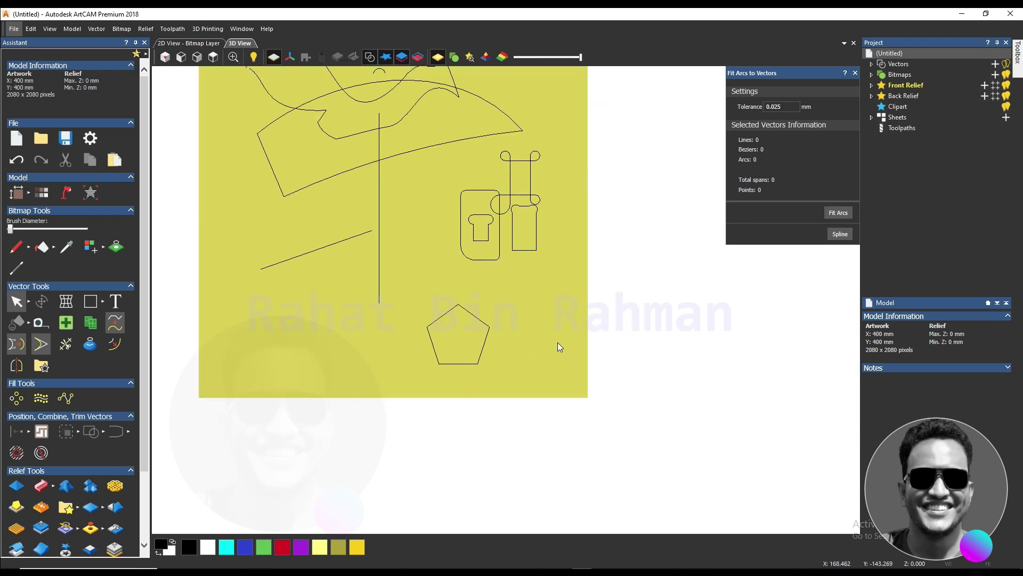
{"action": "left_click_drag", "start_coordinate": [554, 291], "coordinate": [447, 167]}
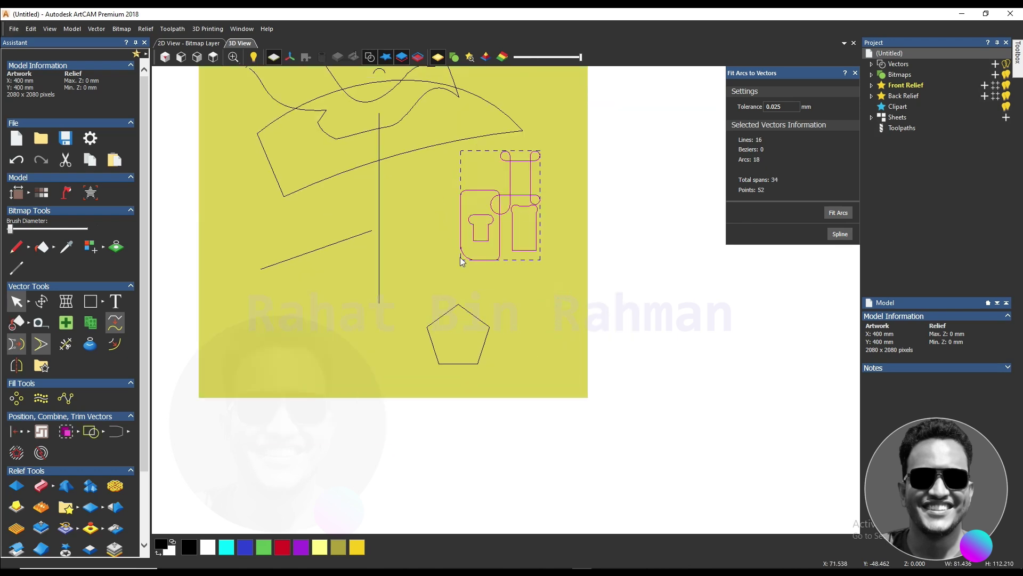
{"action": "key", "text": "Delete"}
{"action": "scroll", "coordinate": [443, 264], "scroll_direction": "down", "scroll_amount": 3}
{"action": "left_click_drag", "start_coordinate": [501, 266], "coordinate": [335, 159]}
{"action": "key", "text": "Delete"}
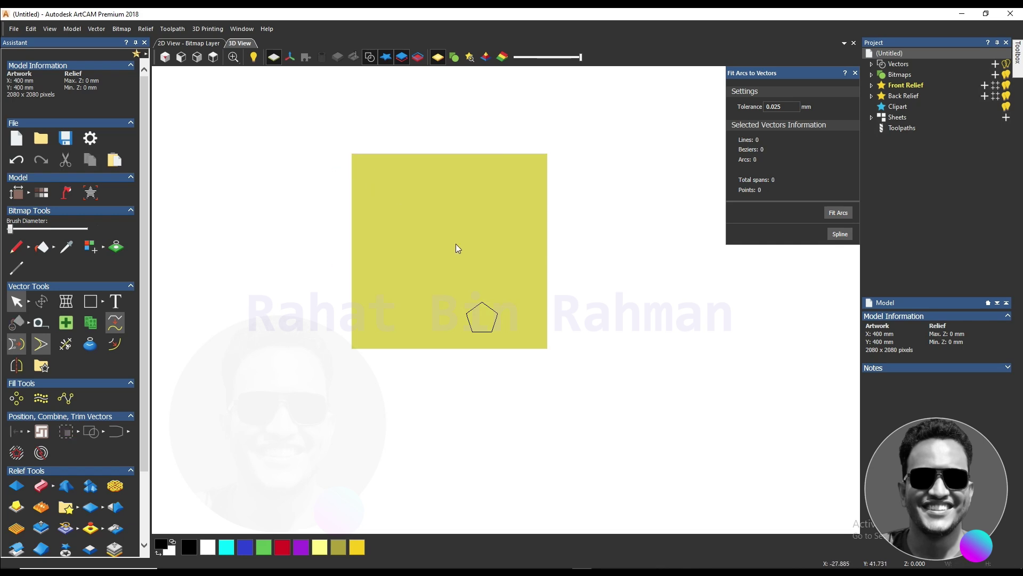
Step: Move the pentagon up and to the left, closer to the centre of the artwork
{"action": "scroll", "coordinate": [507, 336], "scroll_direction": "up", "scroll_amount": 3}
{"action": "mouse_move", "coordinate": [499, 336]}
{"action": "left_mouse_down"}
{"action": "mouse_move", "coordinate": [418, 283]}
{"action": "mouse_move", "coordinate": [349, 150]}
{"action": "left_mouse_up"}
{"action": "scroll", "coordinate": [405, 243], "scroll_direction": "down", "scroll_amount": 3}
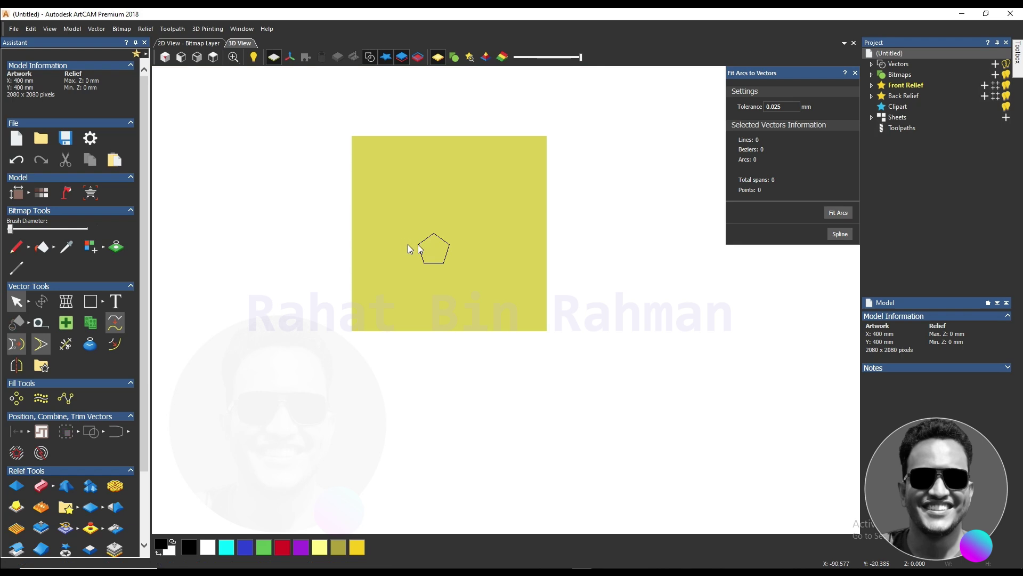
Step: Open the Offset Vectors tool for the pentagon and offset it 5 mm outwards with radiused corners
{"action": "scroll", "coordinate": [426, 251], "scroll_direction": "up", "scroll_amount": 4}
{"action": "left_click", "coordinate": [382, 267]}
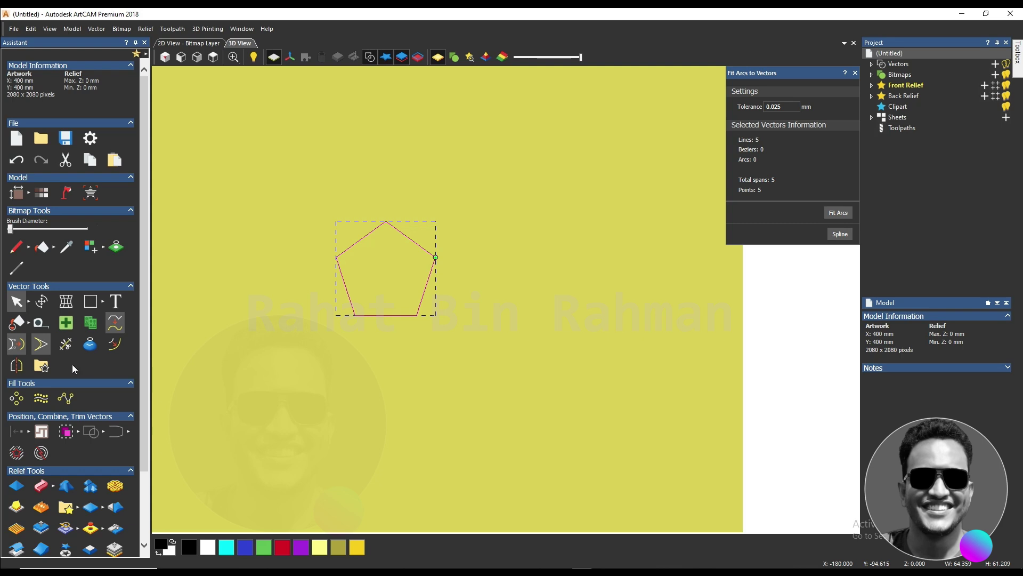
{"action": "key", "text": "alt"}
{"action": "left_click", "coordinate": [115, 323]}
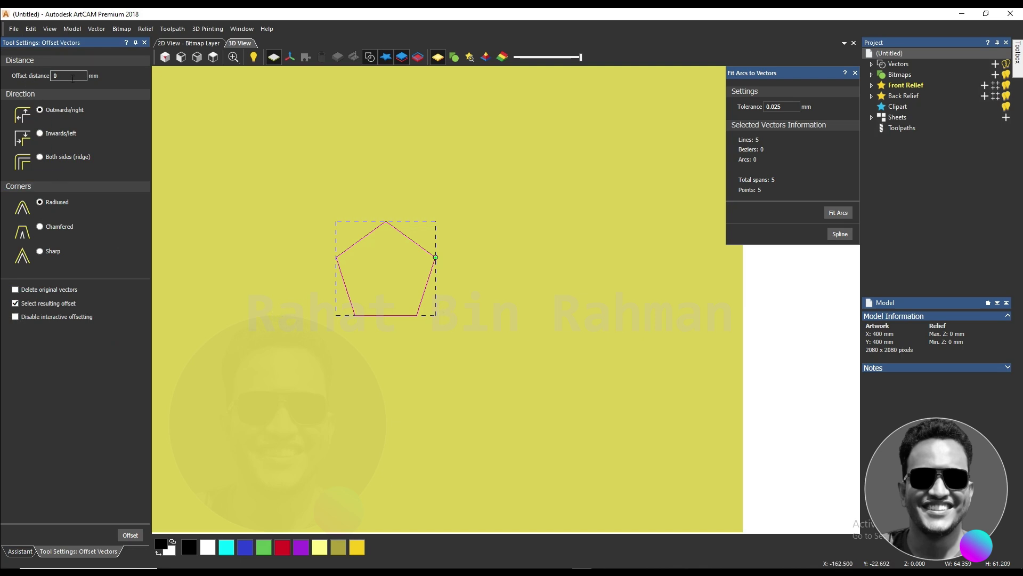
{"action": "scroll", "coordinate": [373, 245], "scroll_direction": "up", "scroll_amount": 2}
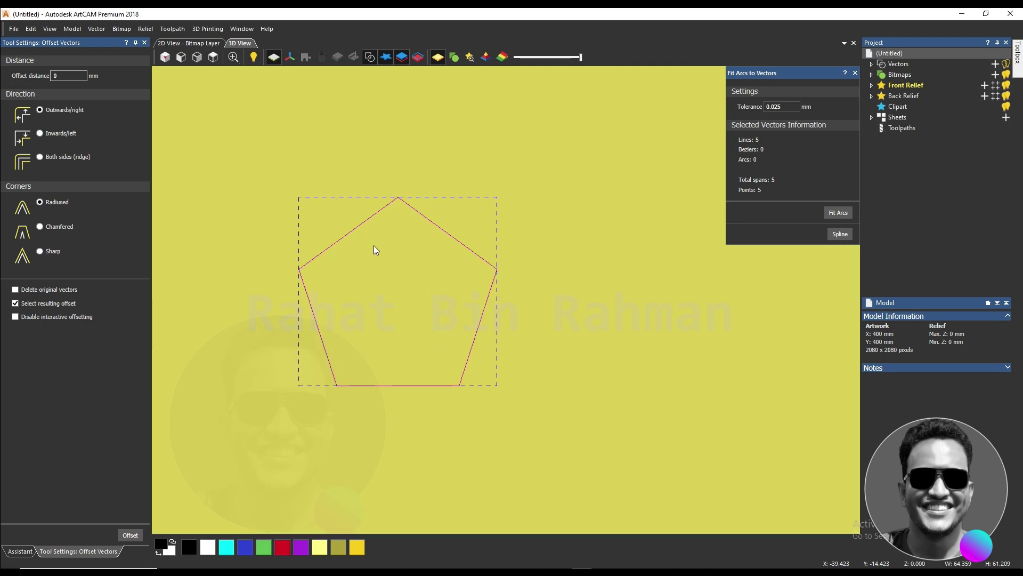
{"action": "scroll", "coordinate": [337, 220], "scroll_direction": "up", "scroll_amount": 1}
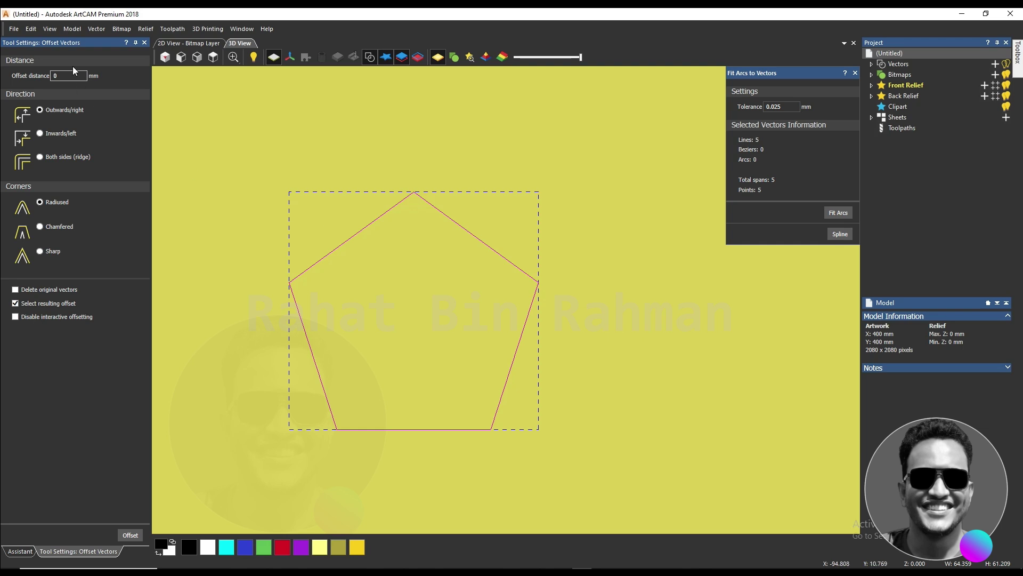
{"action": "left_click_drag", "start_coordinate": [61, 74], "coordinate": [50, 78]}
{"action": "type", "text": "5"}
{"action": "left_click", "coordinate": [135, 534]}
{"action": "scroll", "coordinate": [285, 269], "scroll_direction": "up", "scroll_amount": 2}
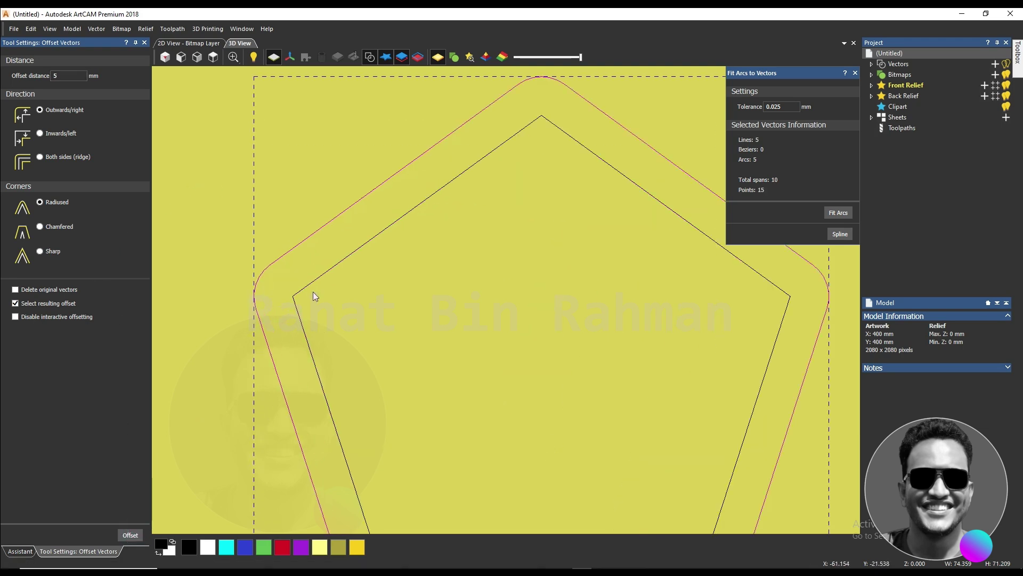
{"action": "scroll", "coordinate": [238, 256], "scroll_direction": "down", "scroll_amount": 2}
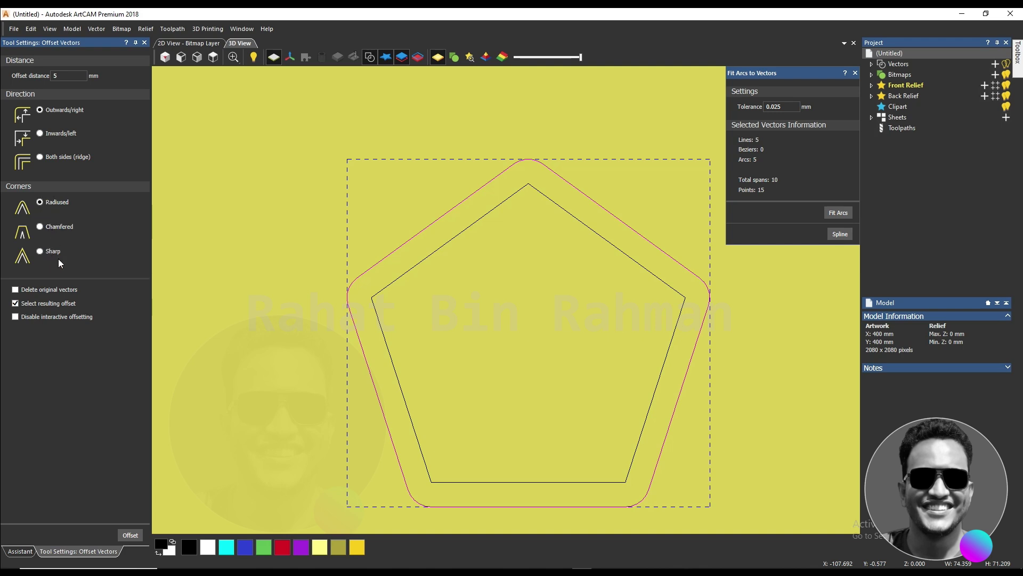
Step: Remove the radiused offset and offset the pentagon 5 mm outwards with chamfered corners
{"action": "left_click", "coordinate": [416, 284]}
{"action": "left_click", "coordinate": [435, 280]}
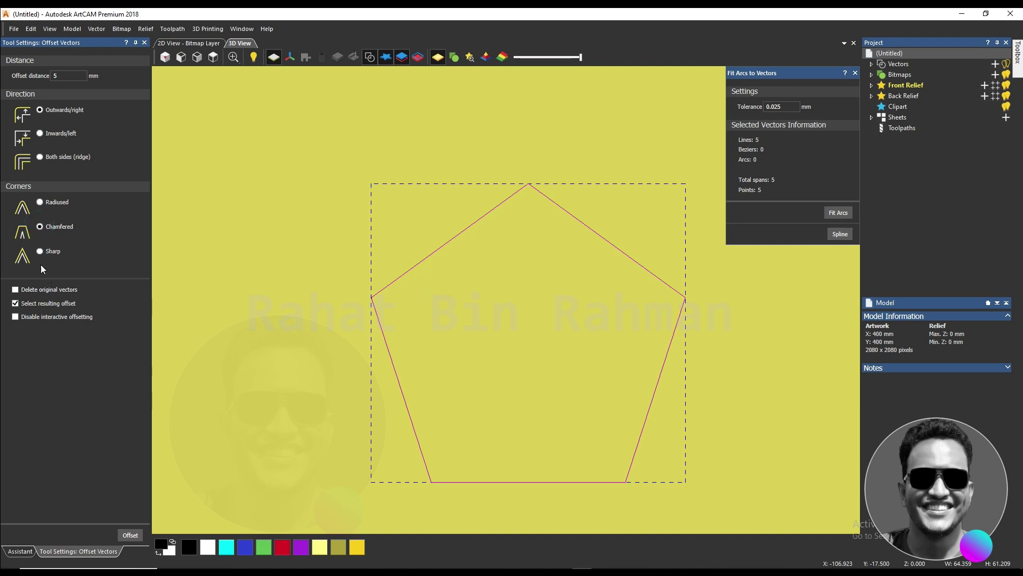
{"action": "left_click", "coordinate": [132, 535]}
{"action": "scroll", "coordinate": [341, 325], "scroll_direction": "up", "scroll_amount": 4}
Step: Delete the chamfered offset and offset the original pentagon 5 mm outwards with sharp corners
{"action": "key", "text": "Delete"}
{"action": "left_click", "coordinate": [555, 360]}
{"action": "left_click", "coordinate": [41, 251]}
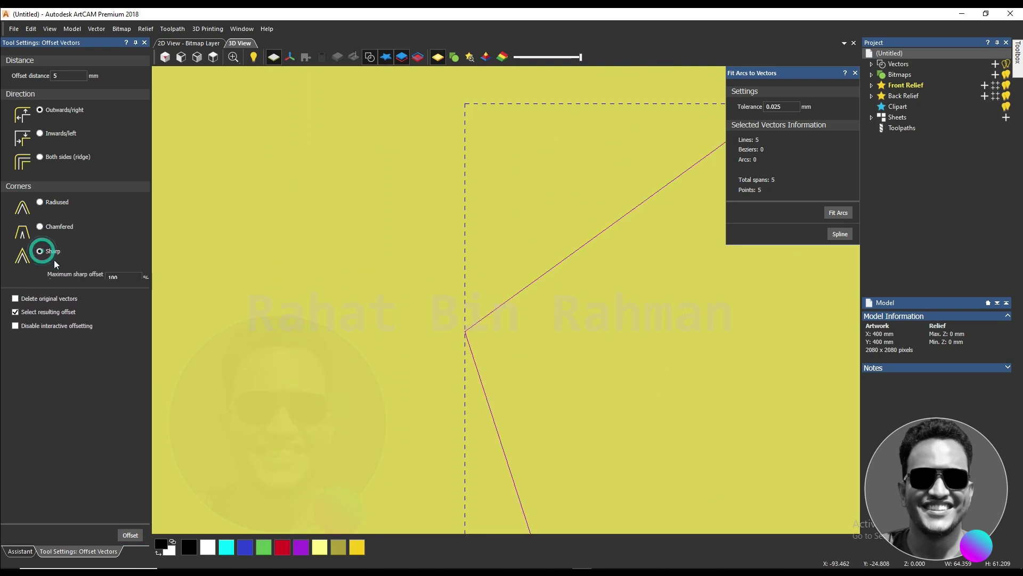
{"action": "left_click", "coordinate": [141, 537]}
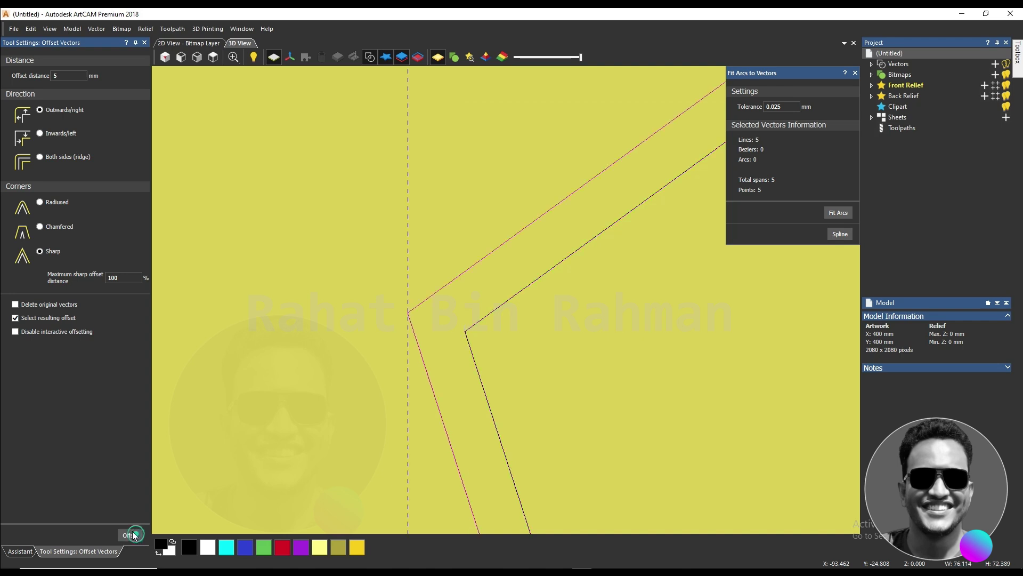
{"action": "scroll", "coordinate": [602, 312], "scroll_direction": "down", "scroll_amount": 3}
{"action": "scroll", "coordinate": [549, 295], "scroll_direction": "up", "scroll_amount": 3}
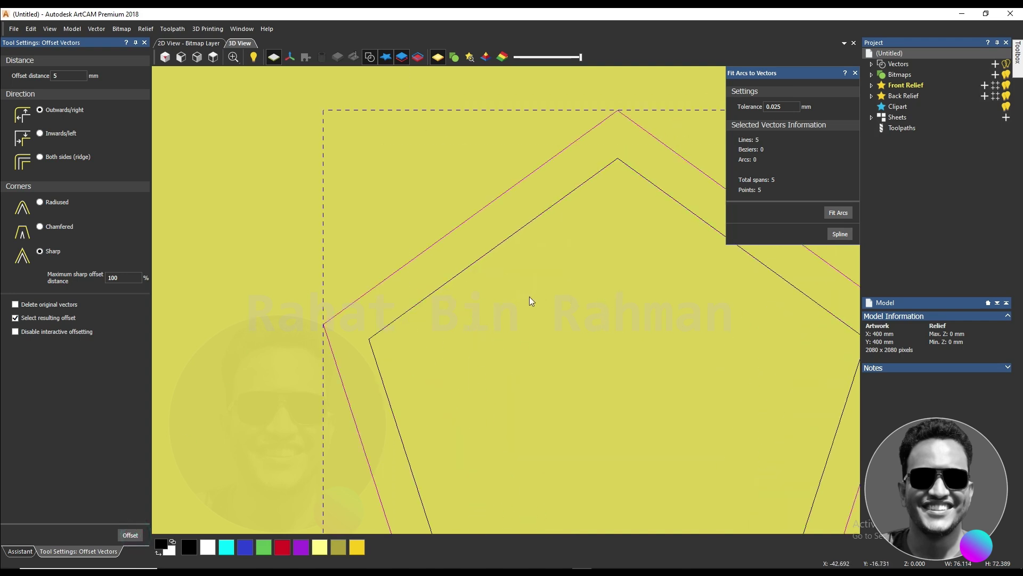
Step: Undo the sharp-cornered offset and repeat the 5 mm outward offset on the reselected pentagon
{"action": "key", "text": "ctrl+z"}
{"action": "scroll", "coordinate": [491, 270], "scroll_direction": "down", "scroll_amount": 2}
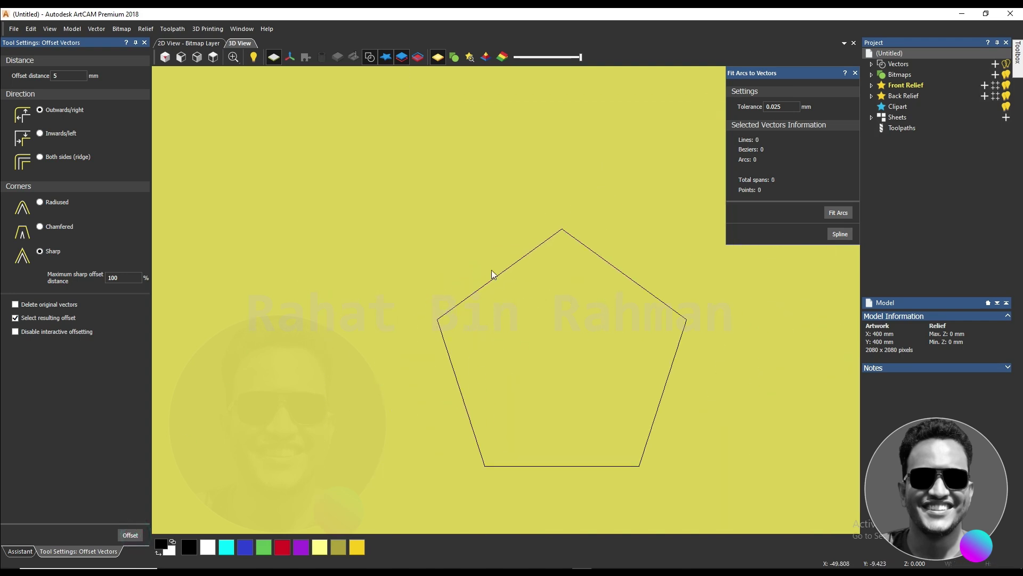
{"action": "left_click", "coordinate": [607, 286]}
{"action": "scroll", "coordinate": [559, 263], "scroll_direction": "up", "scroll_amount": 3}
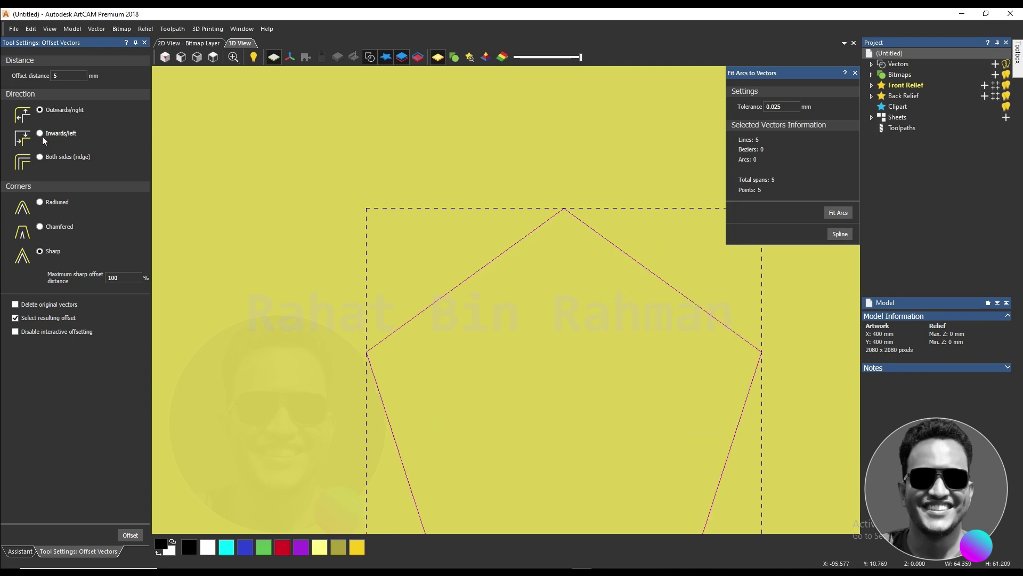
{"action": "left_click", "coordinate": [40, 133]}
{"action": "left_click", "coordinate": [40, 109]}
{"action": "scroll", "coordinate": [405, 274], "scroll_direction": "down", "scroll_amount": 2}
{"action": "scroll", "coordinate": [535, 299], "scroll_direction": "up", "scroll_amount": 2}
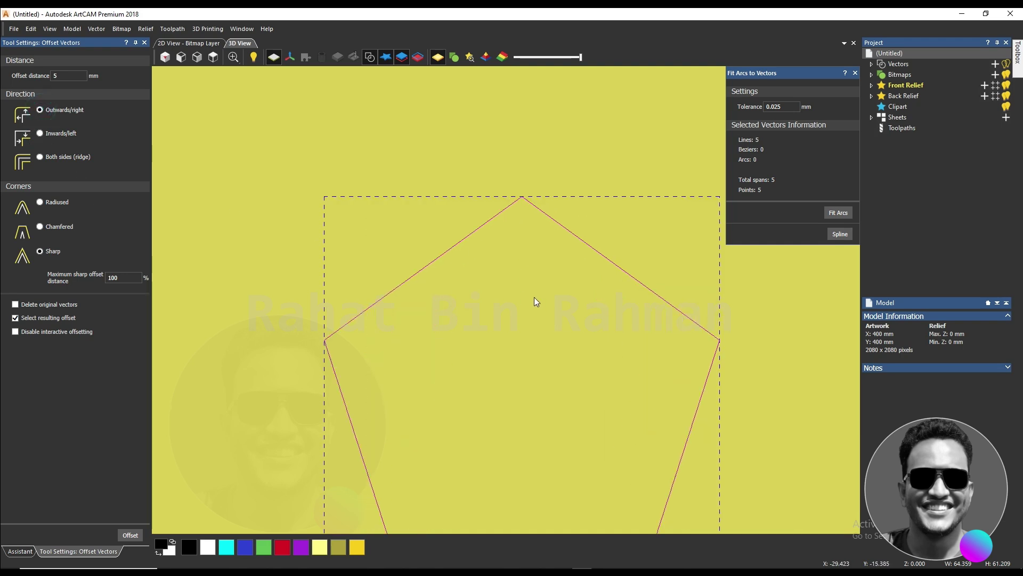
{"action": "left_click", "coordinate": [136, 532]}
Step: Offset the original pentagon 5 mm inwards, and offset the resulting pentagon another 5 mm inwards
{"action": "left_click", "coordinate": [42, 134]}
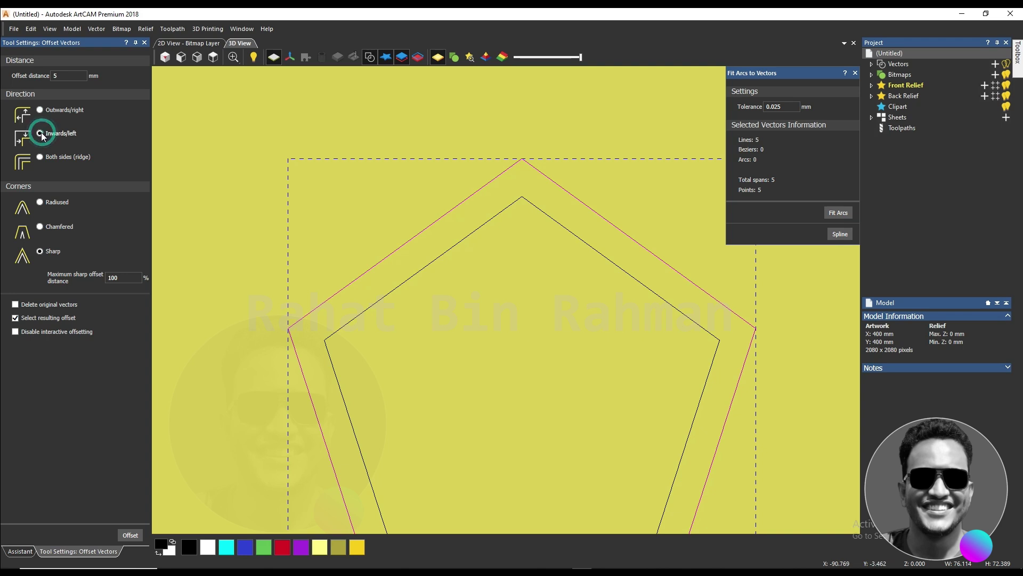
{"action": "left_click", "coordinate": [410, 301]}
{"action": "left_click", "coordinate": [130, 535]}
{"action": "scroll", "coordinate": [437, 309], "scroll_direction": "up", "scroll_amount": 4}
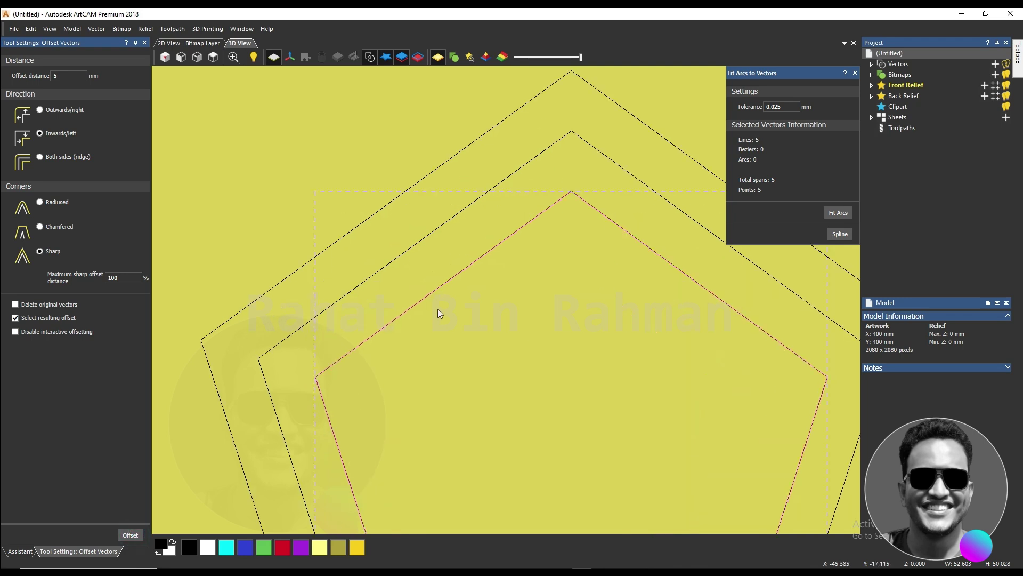
{"action": "scroll", "coordinate": [378, 311], "scroll_direction": "down", "scroll_amount": 3}
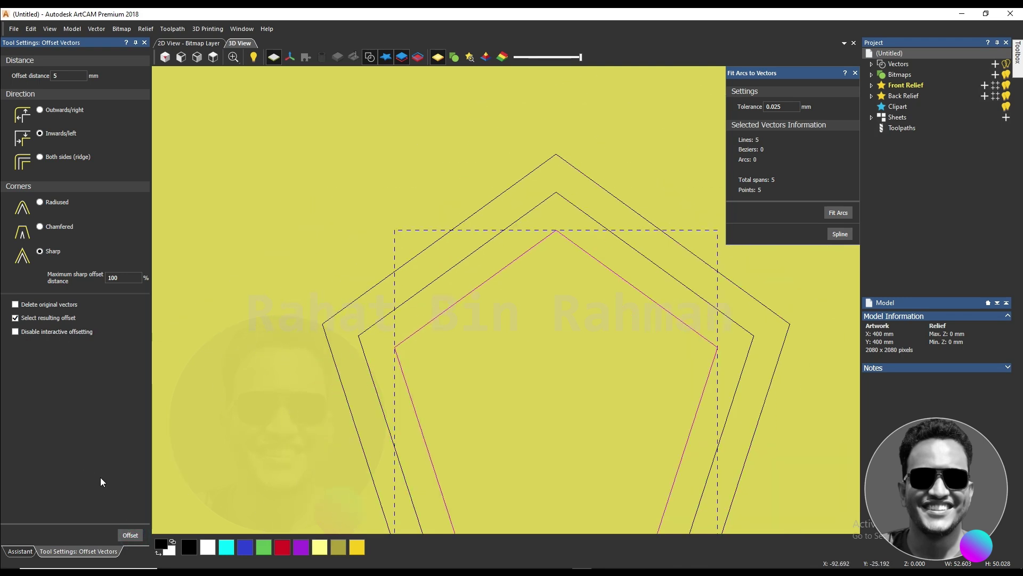
{"action": "left_click", "coordinate": [135, 536]}
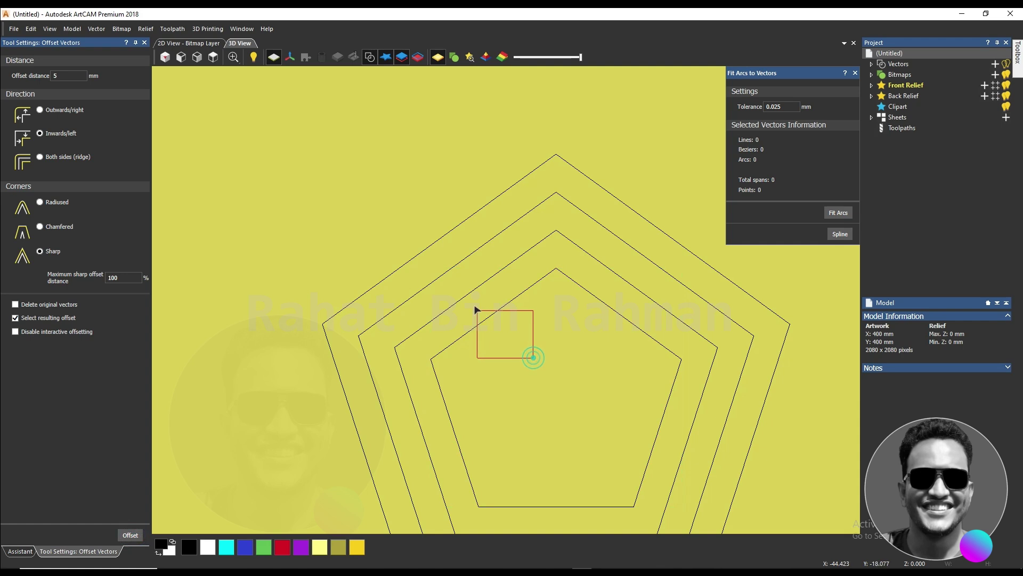
Step: Delete the outward offset and both inward offsets, and select the original pentagon
{"action": "key", "text": "Delete"}
{"action": "left_click_drag", "start_coordinate": [436, 260], "coordinate": [397, 230]}
{"action": "key", "text": "Delete"}
{"action": "left_click_drag", "start_coordinate": [468, 354], "coordinate": [400, 245]}
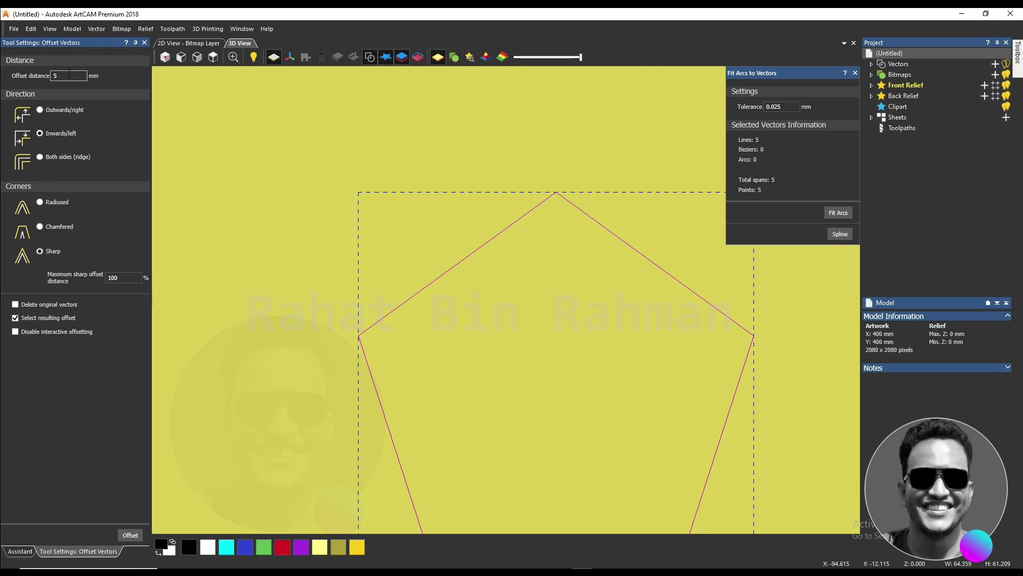
Step: Offset the pentagon 5 mm on both sides (ridge) with sharp corners
{"action": "left_click", "coordinate": [40, 156]}
{"action": "left_click", "coordinate": [129, 535]}
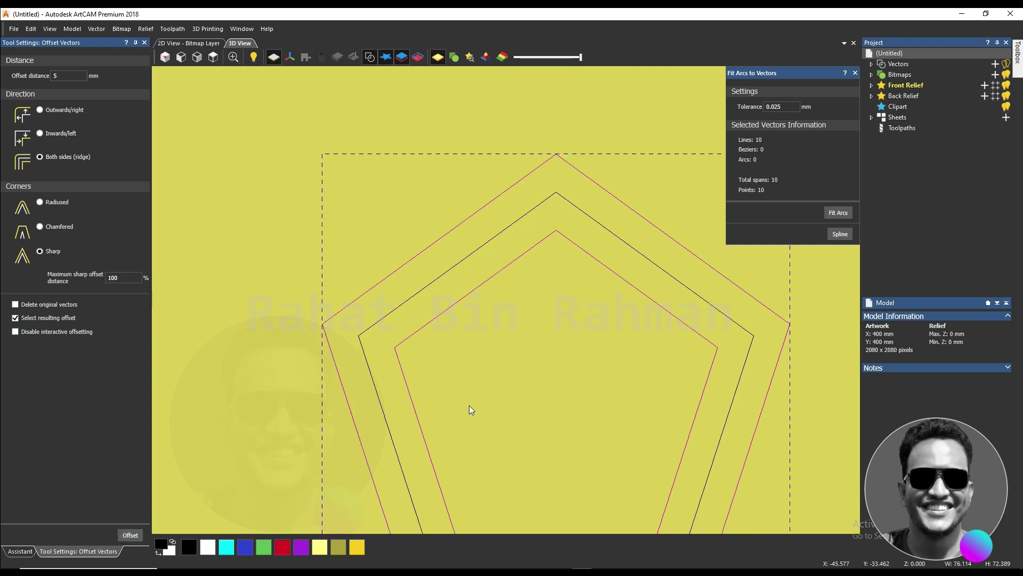
{"action": "scroll", "coordinate": [507, 311], "scroll_direction": "down", "scroll_amount": 4}
{"action": "scroll", "coordinate": [544, 312], "scroll_direction": "up", "scroll_amount": 3}
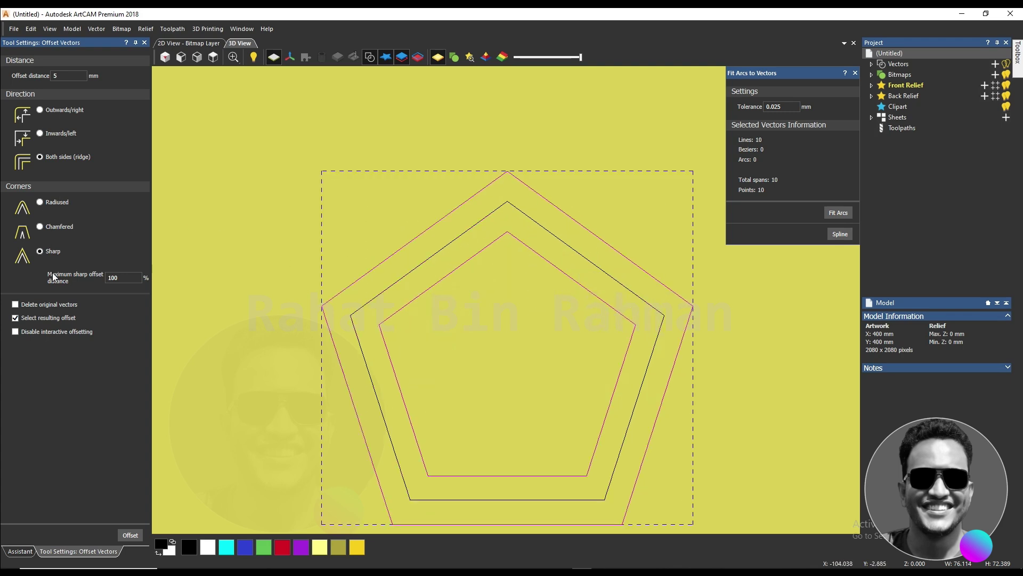
{"action": "scroll", "coordinate": [496, 261], "scroll_direction": "up", "scroll_amount": 2}
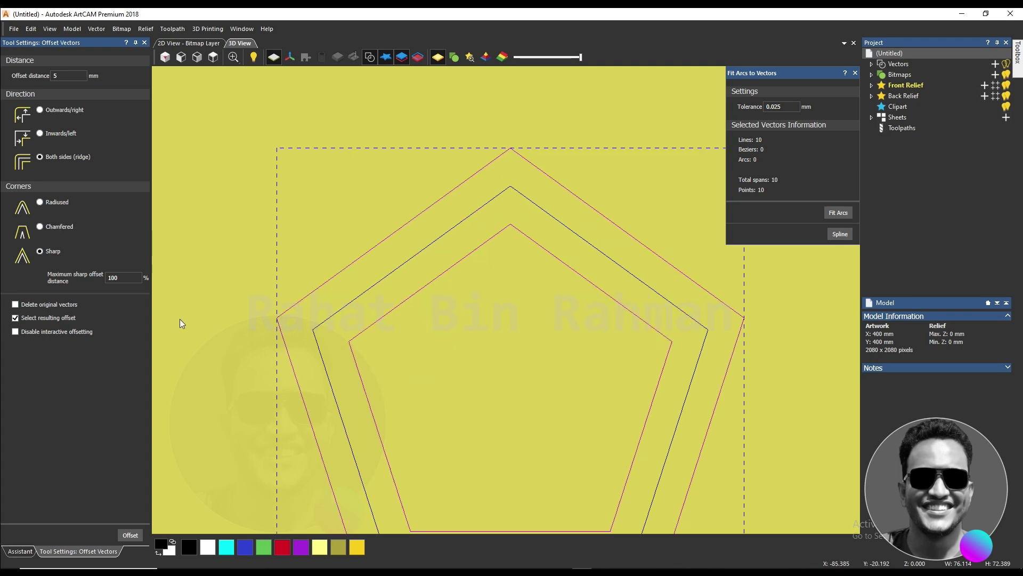
Step: Delete the inner and outer pentagons of the two-sided offset and reselect the original
{"action": "left_click", "coordinate": [208, 325]}
{"action": "left_click_drag", "start_coordinate": [418, 327], "coordinate": [380, 298]}
{"action": "key", "text": "Delete"}
{"action": "left_click", "coordinate": [356, 279]}
{"action": "key", "text": "Delete"}
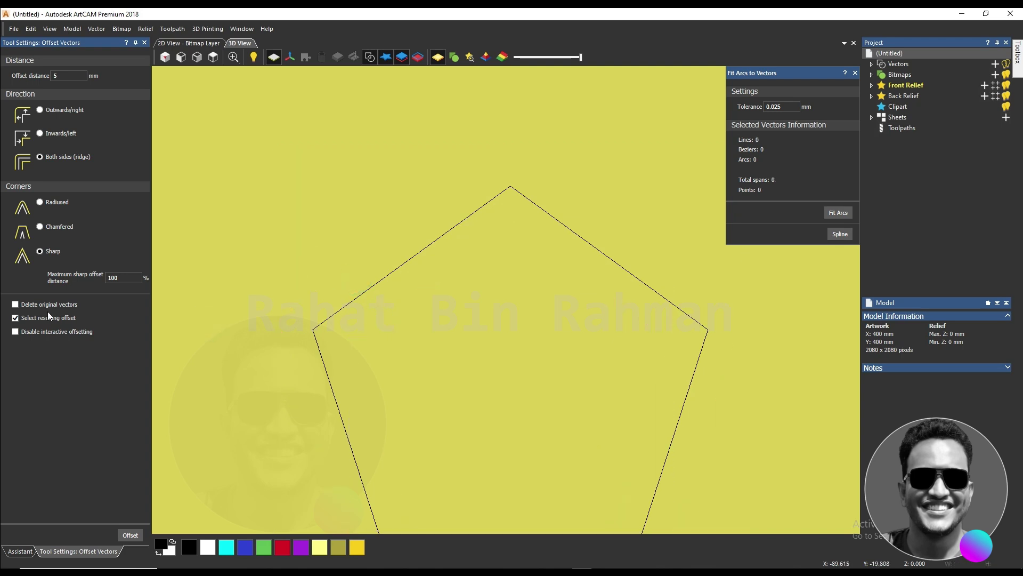
{"action": "left_click", "coordinate": [373, 330]}
{"action": "key", "text": "ctrl+z"}
{"action": "scroll", "coordinate": [475, 337], "scroll_direction": "up", "scroll_amount": 2}
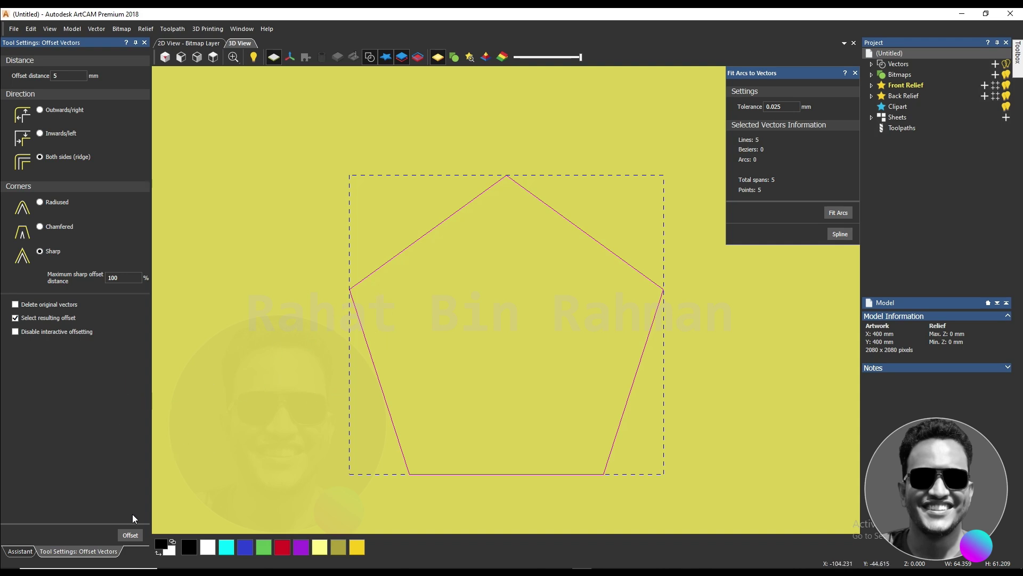
Step: Try a 5 mm offset on both sides with Delete original vectors enabled, and undo it
{"action": "left_click", "coordinate": [39, 303]}
{"action": "left_click", "coordinate": [133, 534]}
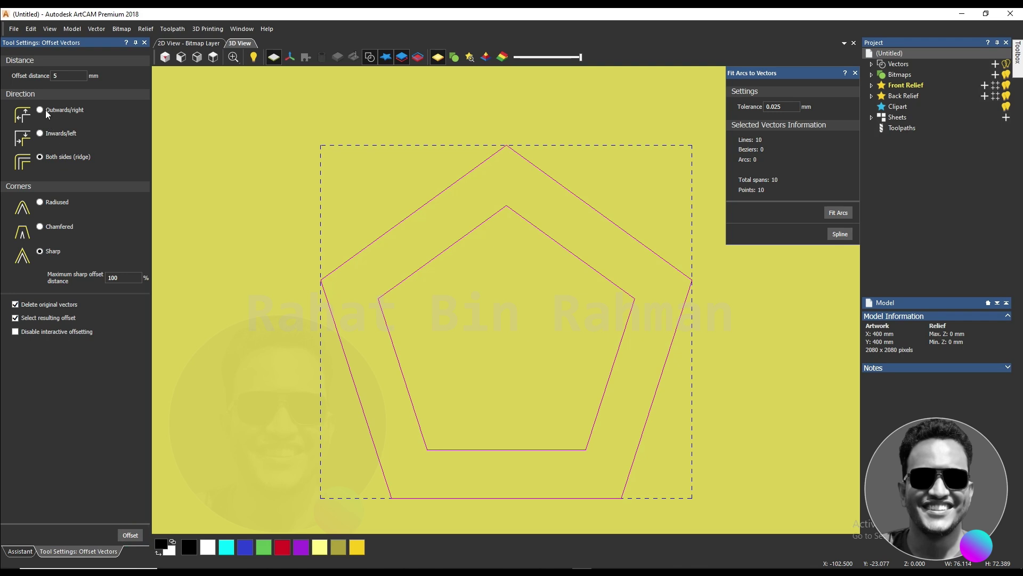
{"action": "key", "text": "ctrl+z"}
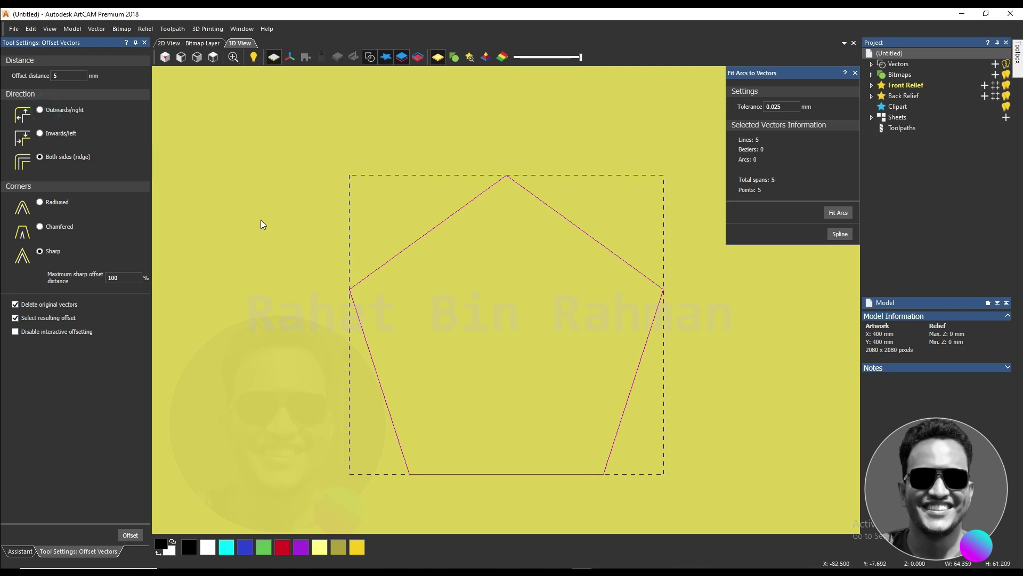
Step: Try a 5 mm outward offset that deletes the original pentagon, undo it, and turn off Delete original vectors
{"action": "left_click", "coordinate": [41, 110]}
{"action": "left_click", "coordinate": [135, 535]}
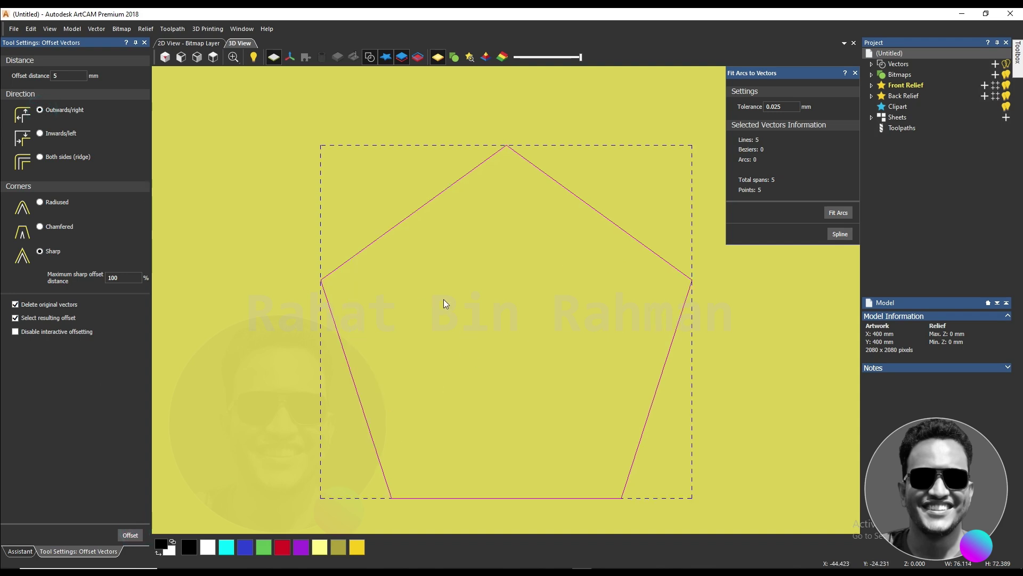
{"action": "key", "text": "ctrl+z"}
{"action": "left_click", "coordinate": [46, 302]}
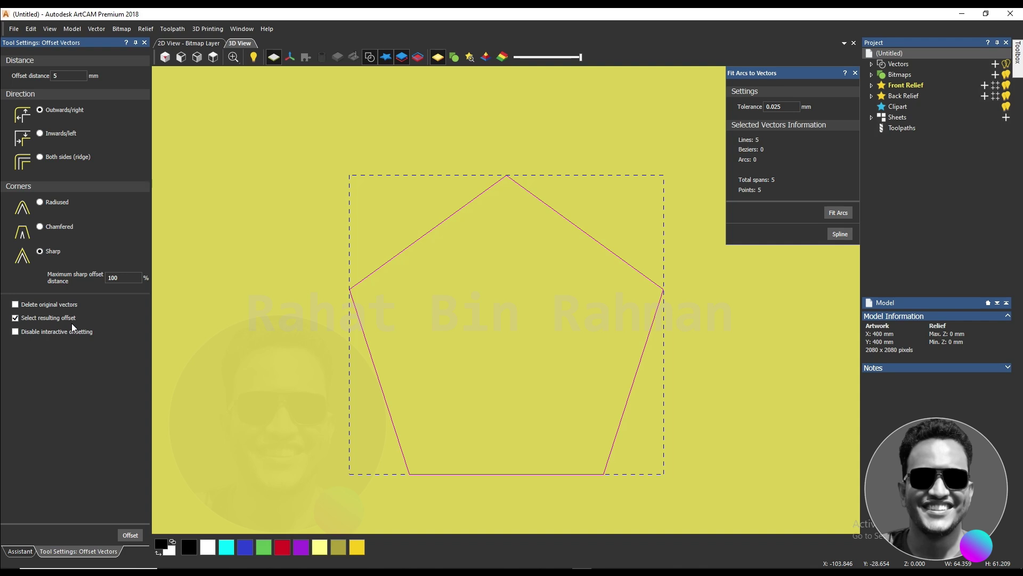
Step: Offset the pentagon outwards interactively by about 3.8 mm, and delete that offset and reselect the original
{"action": "mouse_move", "coordinate": [362, 337]}
{"action": "left_mouse_down"}
{"action": "mouse_move", "coordinate": [304, 344]}
{"action": "mouse_move", "coordinate": [347, 341]}
{"action": "left_mouse_up"}
{"action": "left_click_drag", "start_coordinate": [362, 338], "coordinate": [353, 362]}
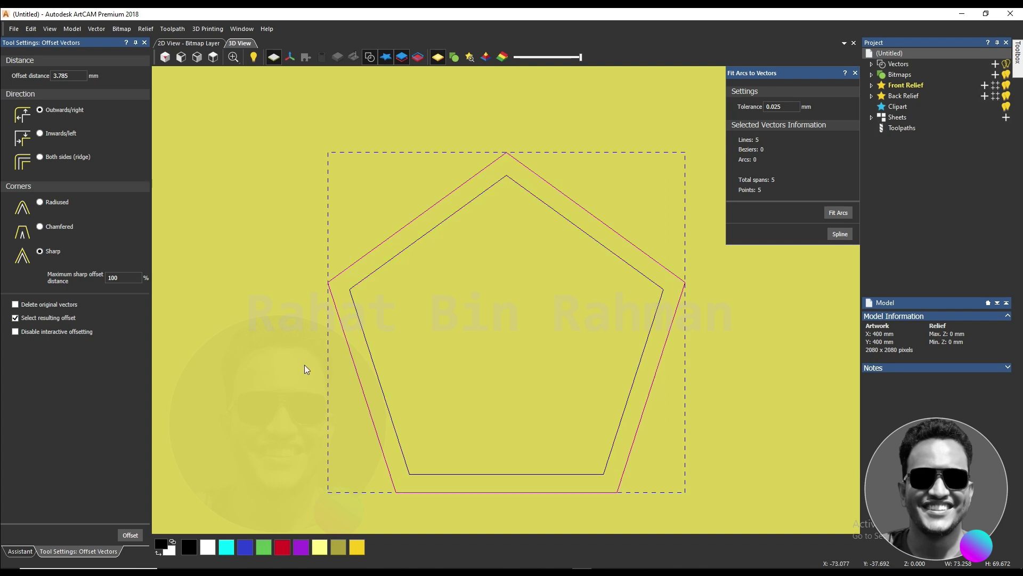
{"action": "key", "text": "Delete"}
{"action": "left_click", "coordinate": [439, 334]}
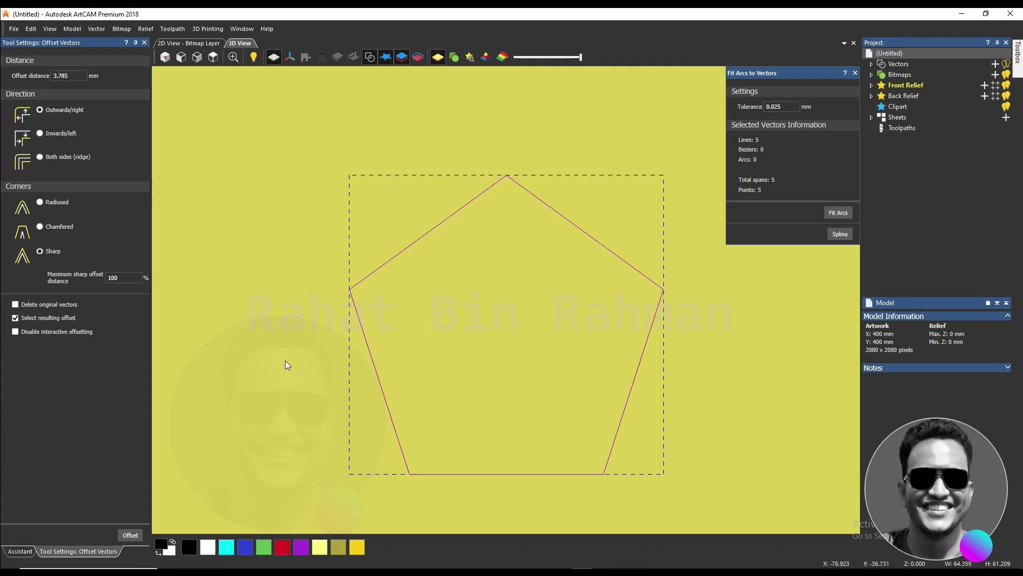
Step: Disable interactive offsetting and selection of the resulting offset, and offset the pentagon 3.785 mm outwards
{"action": "left_click", "coordinate": [15, 332]}
{"action": "left_click", "coordinate": [15, 318]}
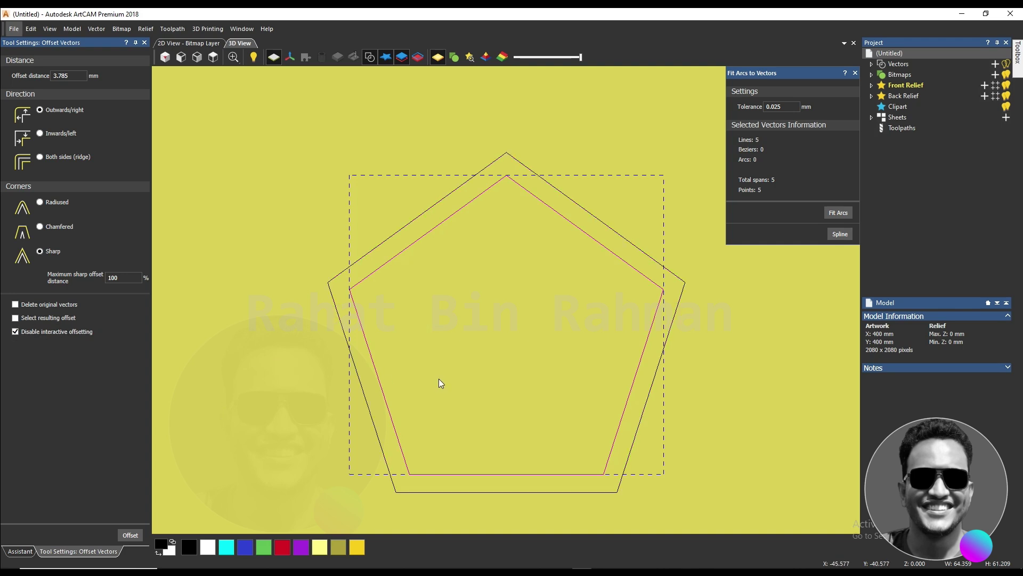
Step: Delete the outer offset pentagon and offset the original 3.785 mm outwards again, keeping the original selected
{"action": "left_click", "coordinate": [410, 369]}
{"action": "left_click", "coordinate": [358, 373]}
{"action": "key", "text": "Delete"}
{"action": "left_click", "coordinate": [406, 370]}
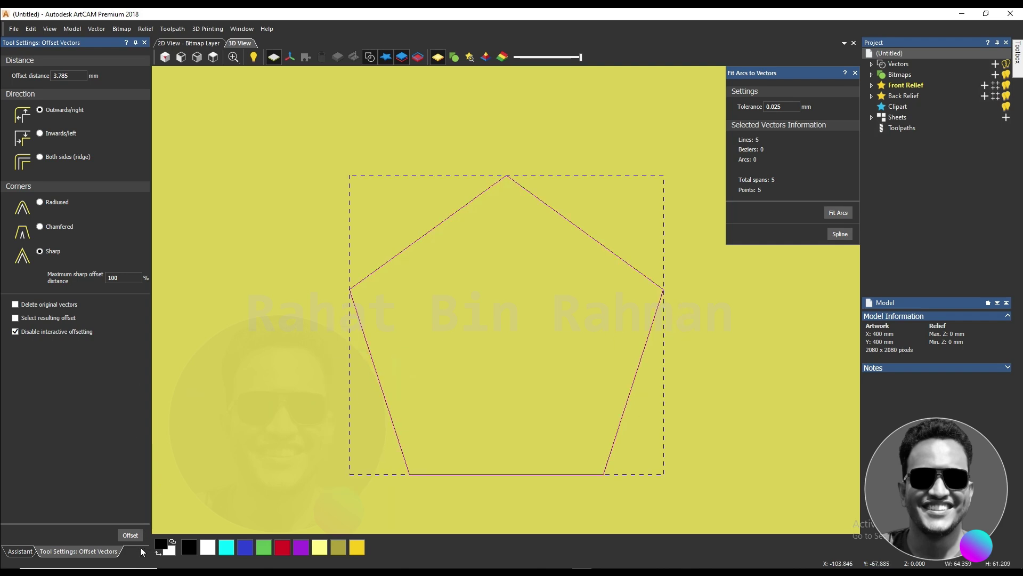
{"action": "left_click", "coordinate": [130, 535]}
{"action": "scroll", "coordinate": [381, 252], "scroll_direction": "up", "scroll_amount": 1}
{"action": "scroll", "coordinate": [381, 252], "scroll_direction": "up", "scroll_amount": 1}
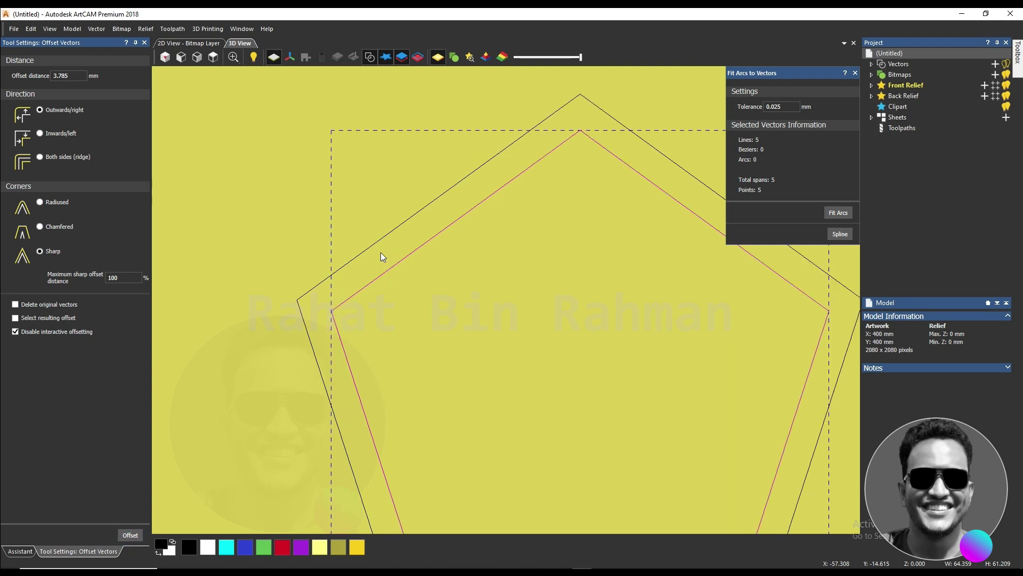
{"action": "scroll", "coordinate": [529, 337], "scroll_direction": "down", "scroll_amount": 2}
{"action": "scroll", "coordinate": [555, 337], "scroll_direction": "up", "scroll_amount": 1}
Step: Try to offset the original pentagon interactively from its left edge, and clear the selection
{"action": "left_click", "coordinate": [418, 347]}
{"action": "left_click_drag", "start_coordinate": [401, 335], "coordinate": [366, 357]}
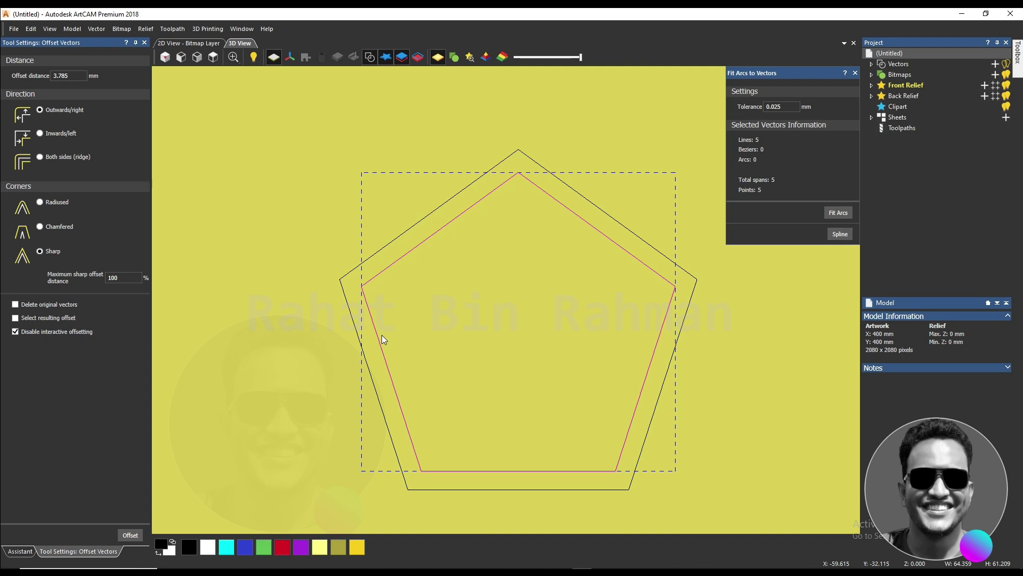
{"action": "key", "text": "Escape"}
Step: Select both the original pentagon and its outer offset together
{"action": "key", "text": "alt"}
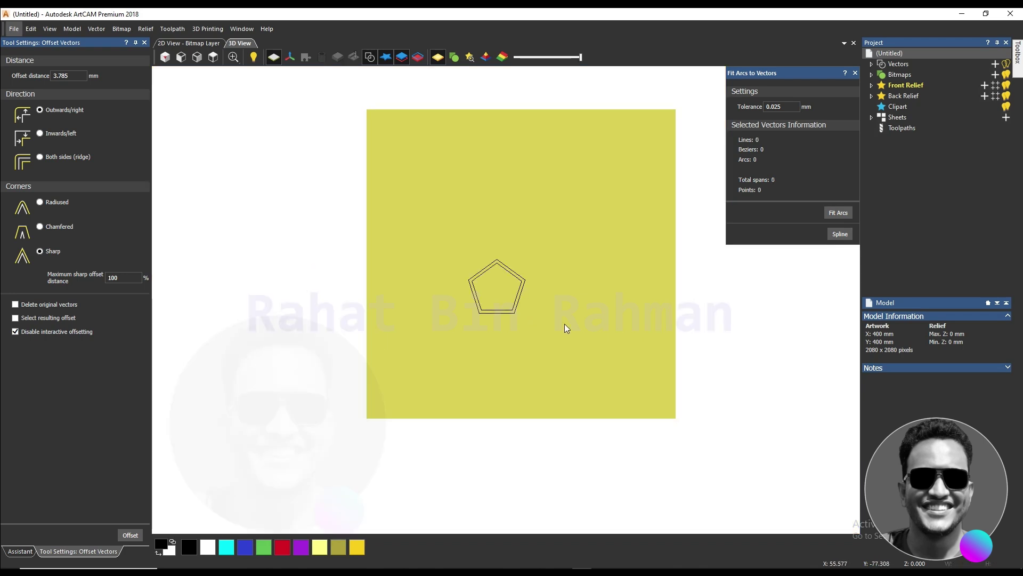
{"action": "scroll", "coordinate": [521, 283], "scroll_direction": "up", "scroll_amount": 2}
{"action": "left_click_drag", "start_coordinate": [581, 381], "coordinate": [394, 194]}
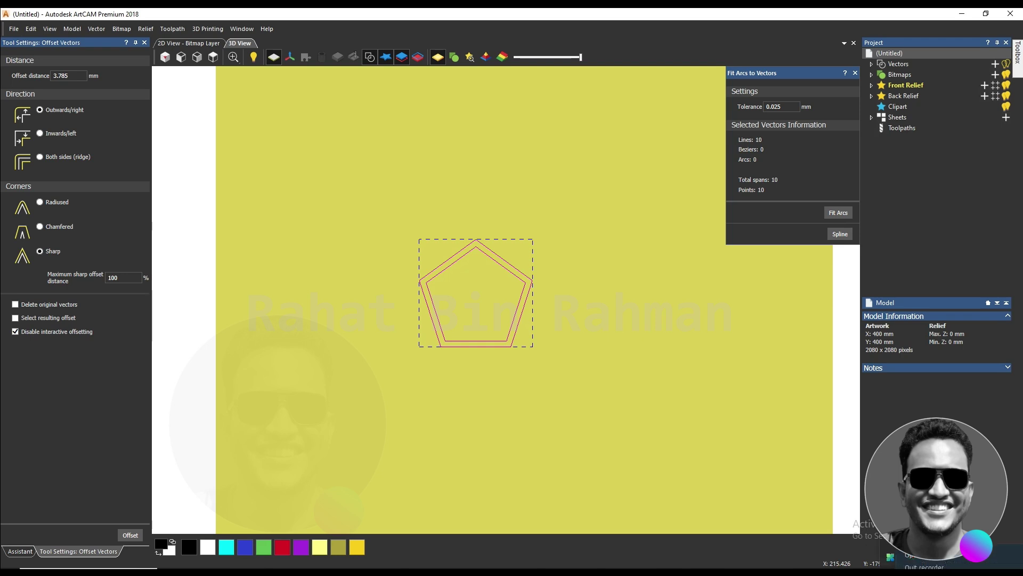
Step: Clear the selection of the two pentagons and close the Offset Vectors settings
{"action": "left_click", "coordinate": [919, 555]}
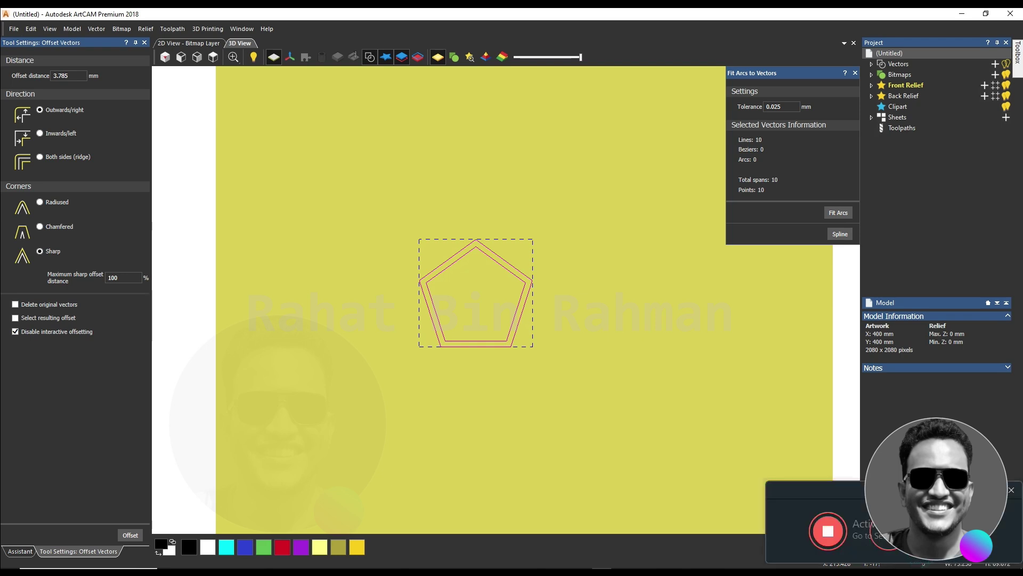
{"action": "left_click", "coordinate": [474, 385]}
{"action": "scroll", "coordinate": [183, 370], "scroll_direction": "down", "scroll_amount": 2}
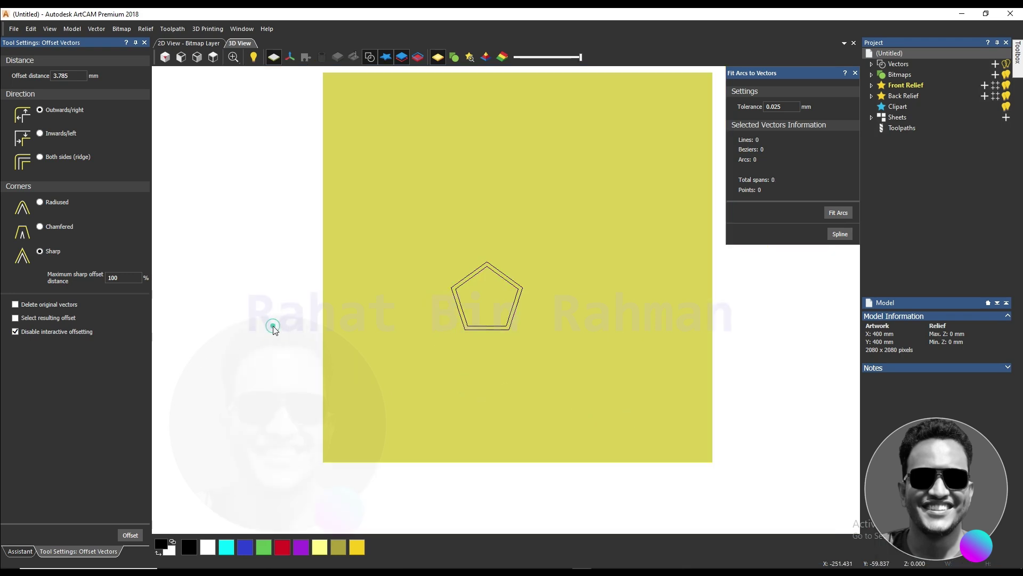
{"action": "left_click", "coordinate": [145, 42]}
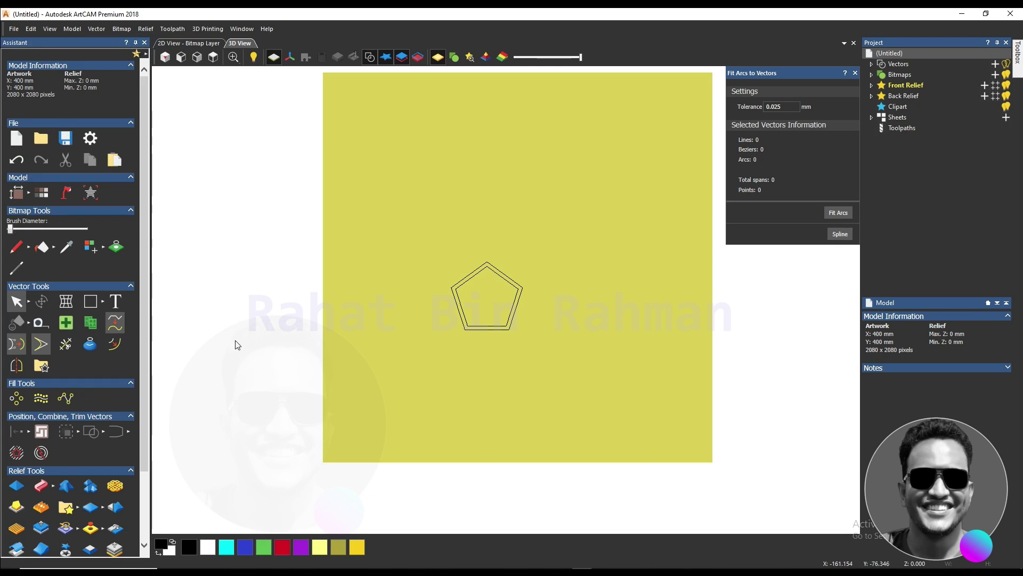
Step: Draw a nearly vertical two-point polyline to the left of the pentagons
{"action": "left_click", "coordinate": [102, 301]}
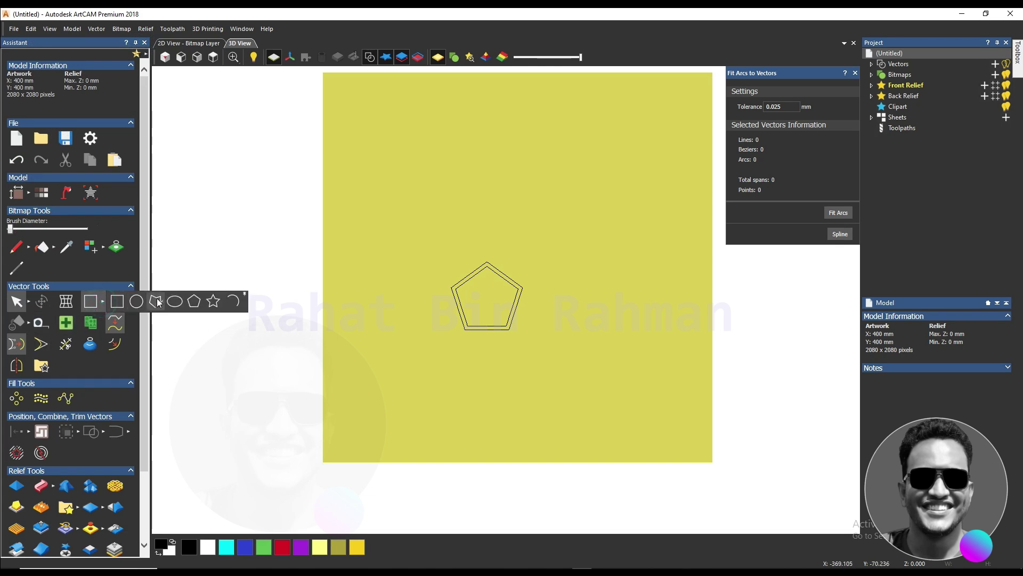
{"action": "left_click", "coordinate": [156, 301]}
{"action": "left_click", "coordinate": [409, 189]}
{"action": "left_click", "coordinate": [402, 373]}
{"action": "right_click", "coordinate": [459, 368]}
Step: Draw a second steep two-point polyline to the right of the pentagons
{"action": "left_click", "coordinate": [95, 306]}
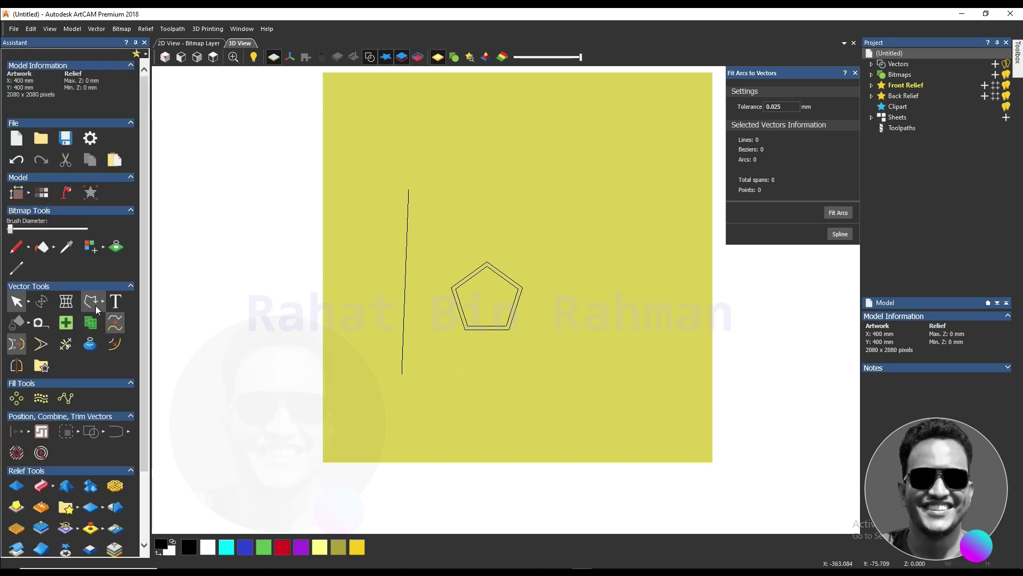
{"action": "left_click", "coordinate": [559, 195]}
{"action": "left_click", "coordinate": [540, 370]}
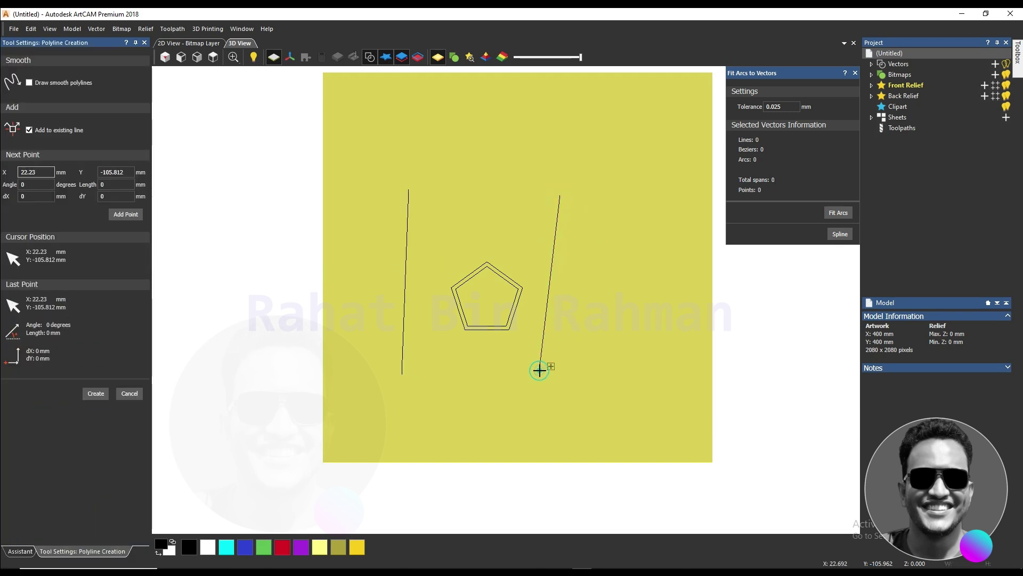
{"action": "right_click", "coordinate": [539, 370]}
Step: Draw a slanted line crossing the upper part of the left line, and a shorter steep line between the left line and the pentagons
{"action": "left_click", "coordinate": [348, 243]}
{"action": "left_click", "coordinate": [516, 183]}
{"action": "right_click", "coordinate": [498, 221]}
{"action": "left_click", "coordinate": [453, 244]}
{"action": "left_click", "coordinate": [420, 382]}
{"action": "right_click", "coordinate": [421, 383]}
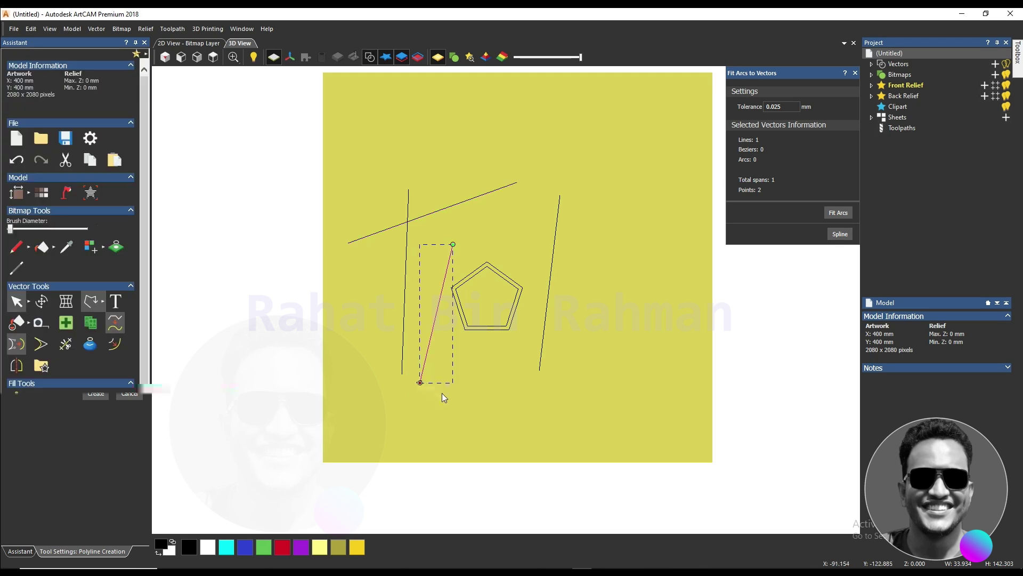
{"action": "left_click", "coordinate": [490, 401]}
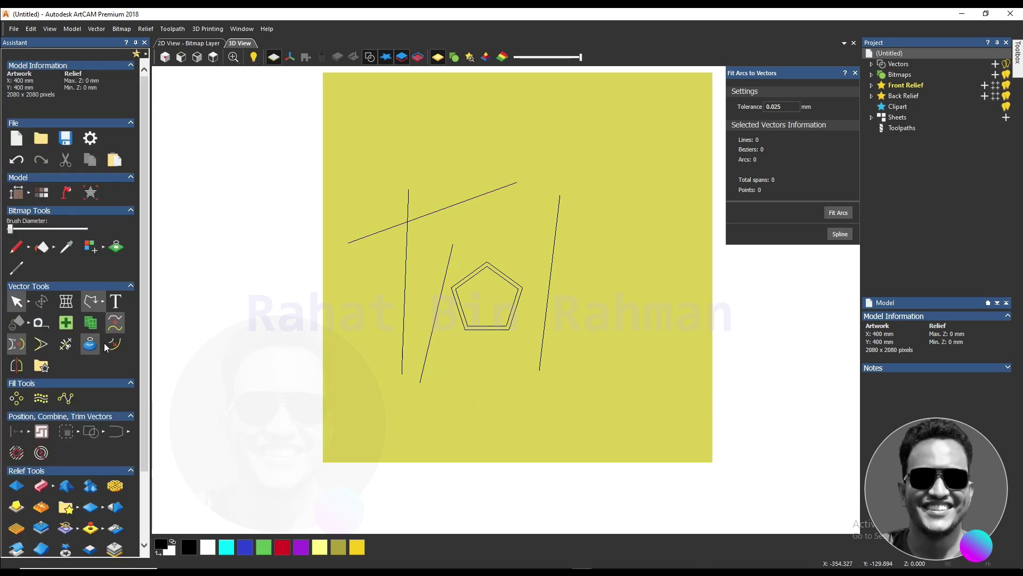
Step: Trim the ends of the two crossing lines that extend beyond their intersection, leaving a corner
{"action": "left_click", "coordinate": [66, 344]}
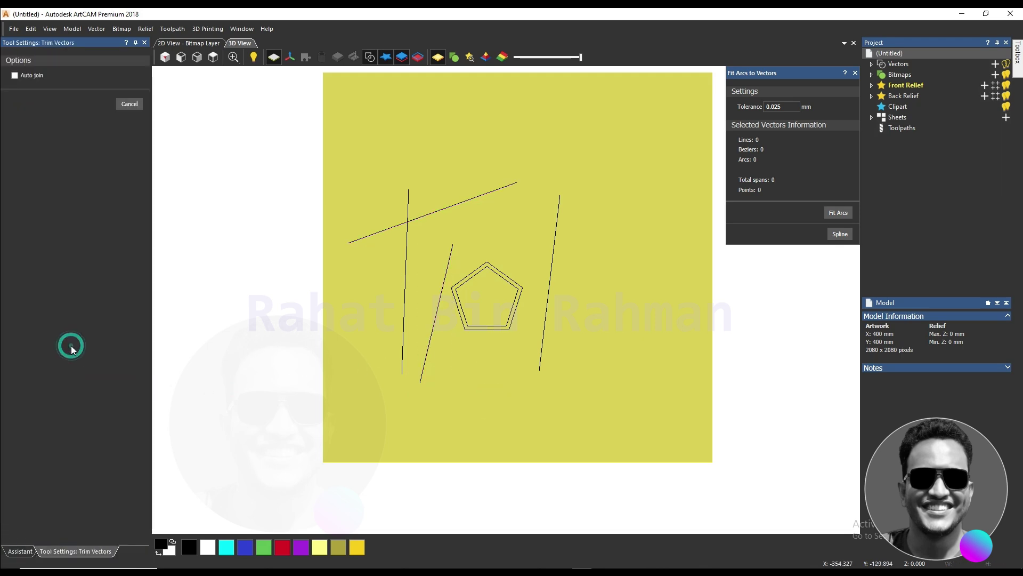
{"action": "scroll", "coordinate": [429, 251], "scroll_direction": "up", "scroll_amount": 3}
{"action": "left_click", "coordinate": [350, 189]}
{"action": "left_click", "coordinate": [375, 133]}
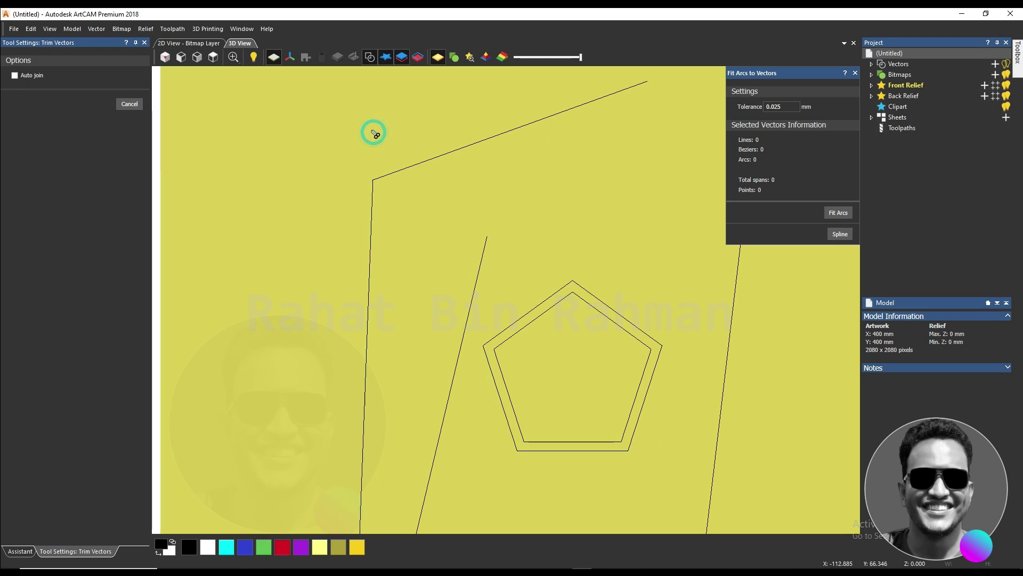
Step: Trim away the short steep line beside the pentagons and the inner pentagon
{"action": "left_click", "coordinate": [485, 255]}
{"action": "scroll", "coordinate": [459, 289], "scroll_direction": "down", "scroll_amount": 1}
{"action": "scroll", "coordinate": [531, 322], "scroll_direction": "up", "scroll_amount": 3}
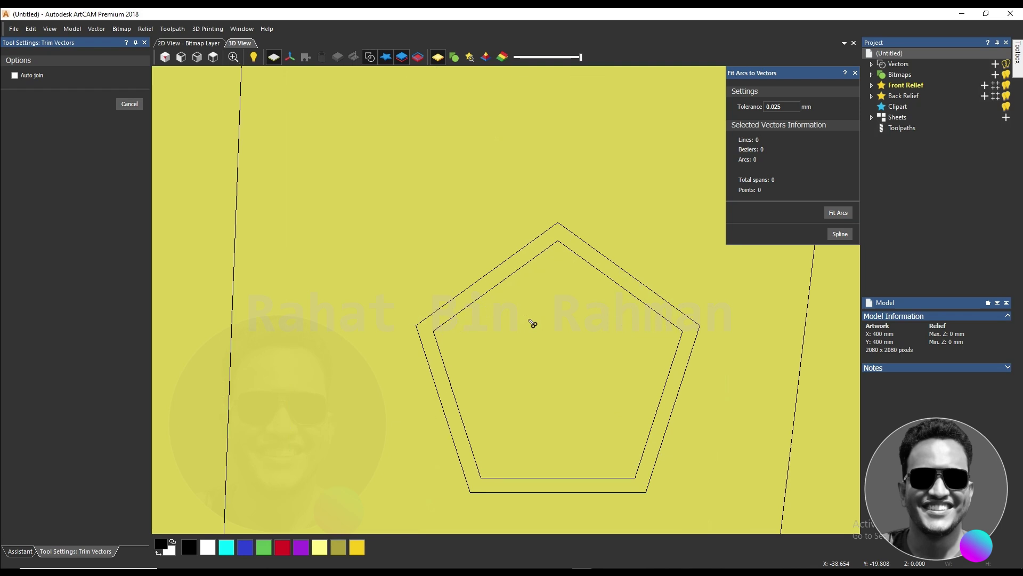
{"action": "left_click", "coordinate": [513, 280]}
{"action": "scroll", "coordinate": [505, 320], "scroll_direction": "down", "scroll_amount": 2}
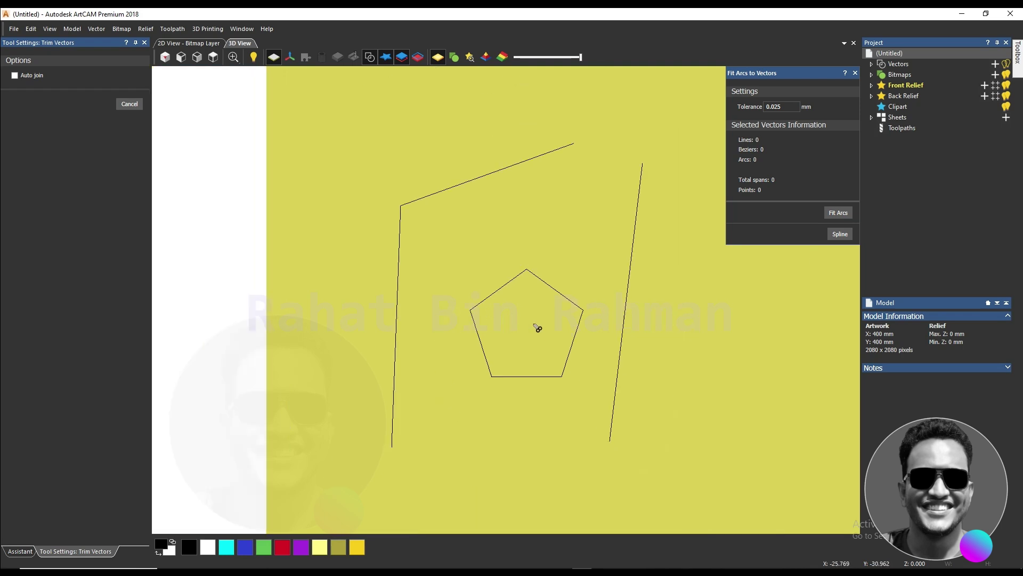
Step: Undo the last trim and trim away the inner pentagon again
{"action": "key", "text": "ctrl+z"}
{"action": "scroll", "coordinate": [540, 327], "scroll_direction": "up", "scroll_amount": 3}
{"action": "scroll", "coordinate": [565, 258], "scroll_direction": "up", "scroll_amount": 2}
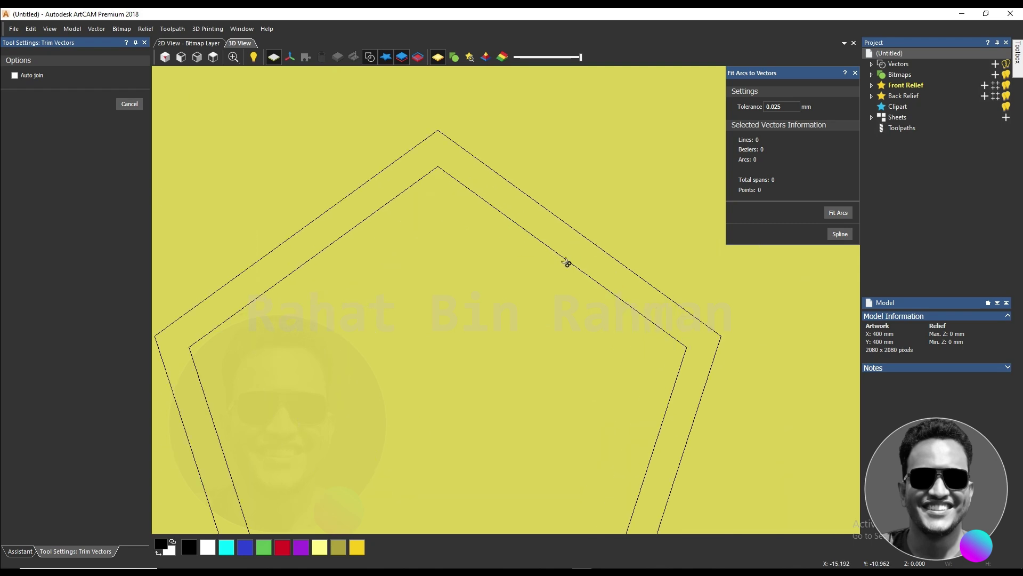
{"action": "scroll", "coordinate": [566, 262], "scroll_direction": "down", "scroll_amount": 2}
{"action": "scroll", "coordinate": [556, 297], "scroll_direction": "up", "scroll_amount": 1}
{"action": "scroll", "coordinate": [556, 297], "scroll_direction": "up", "scroll_amount": 2}
{"action": "left_click", "coordinate": [553, 292]}
{"action": "scroll", "coordinate": [518, 303], "scroll_direction": "down", "scroll_amount": 2}
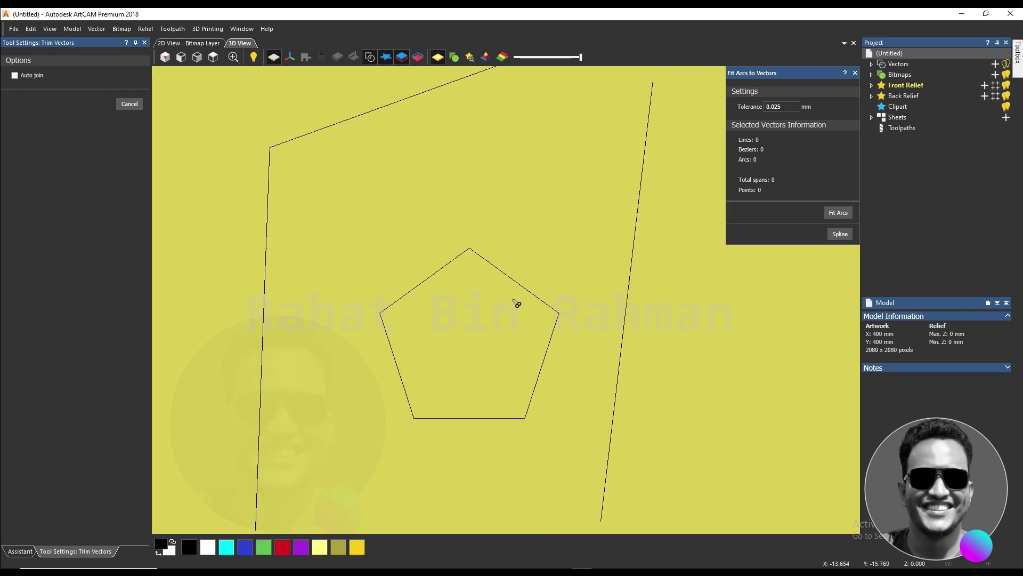
{"action": "scroll", "coordinate": [517, 303], "scroll_direction": "down", "scroll_amount": 2}
{"action": "scroll", "coordinate": [517, 303], "scroll_direction": "up", "scroll_amount": 2}
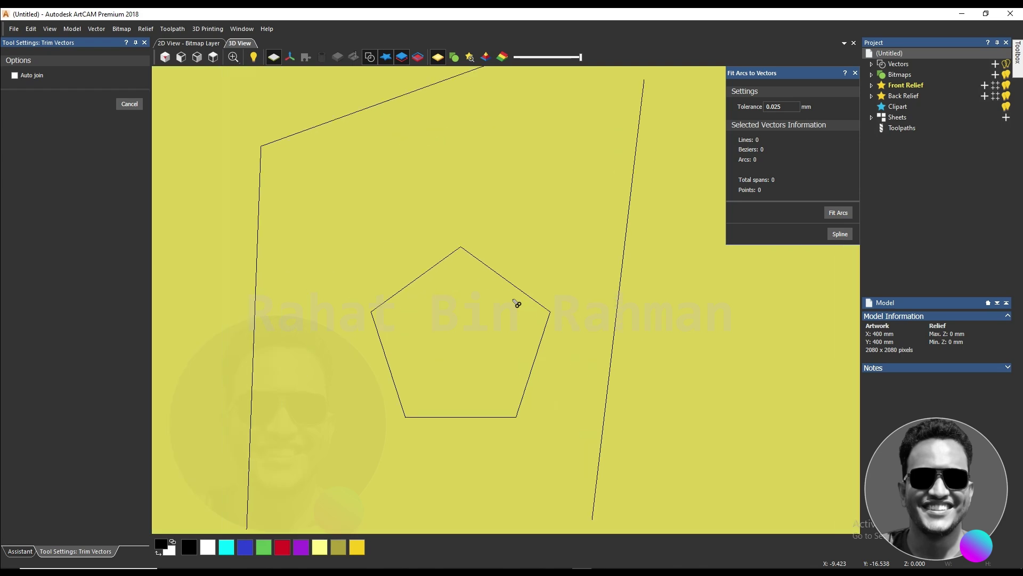
{"action": "scroll", "coordinate": [517, 303], "scroll_direction": "down", "scroll_amount": 2}
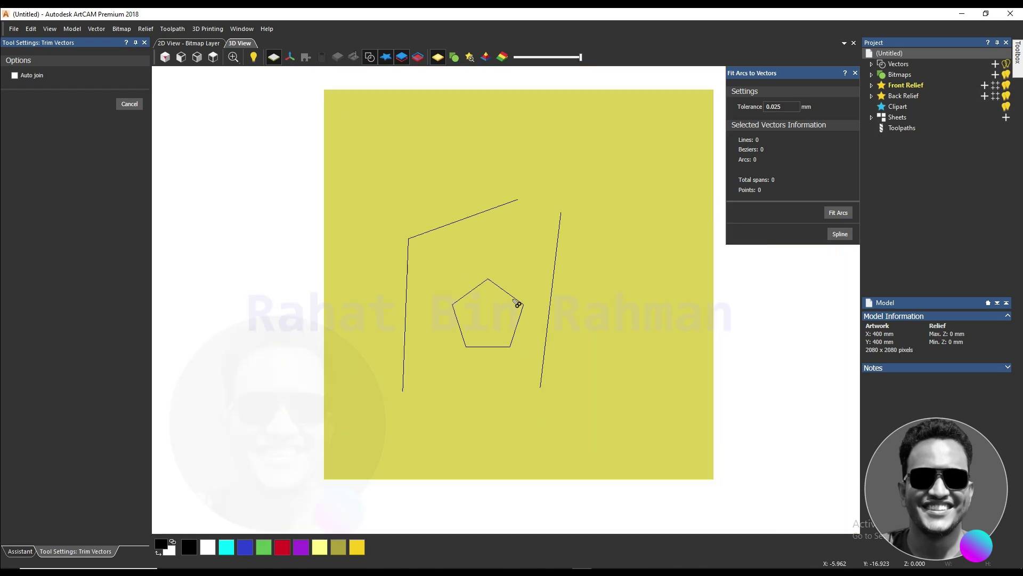
Step: Trim away the slanted line that meets the top of the left line
{"action": "right_click", "coordinate": [415, 240]}
{"action": "left_click", "coordinate": [432, 231]}
{"action": "scroll", "coordinate": [417, 282], "scroll_direction": "up", "scroll_amount": 2}
{"action": "scroll", "coordinate": [405, 208], "scroll_direction": "up", "scroll_amount": 2}
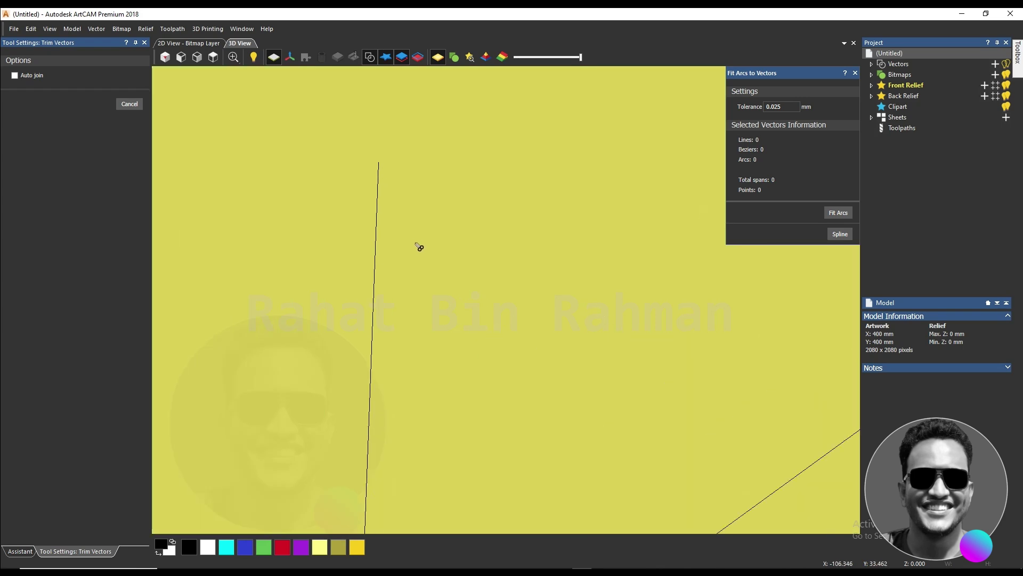
{"action": "scroll", "coordinate": [418, 251], "scroll_direction": "down", "scroll_amount": 4}
{"action": "scroll", "coordinate": [602, 362], "scroll_direction": "up", "scroll_amount": 3}
Step: Trim away the right line and the remaining pentagon, and close Trim Vectors
{"action": "left_click", "coordinate": [612, 341]}
{"action": "left_click", "coordinate": [554, 317]}
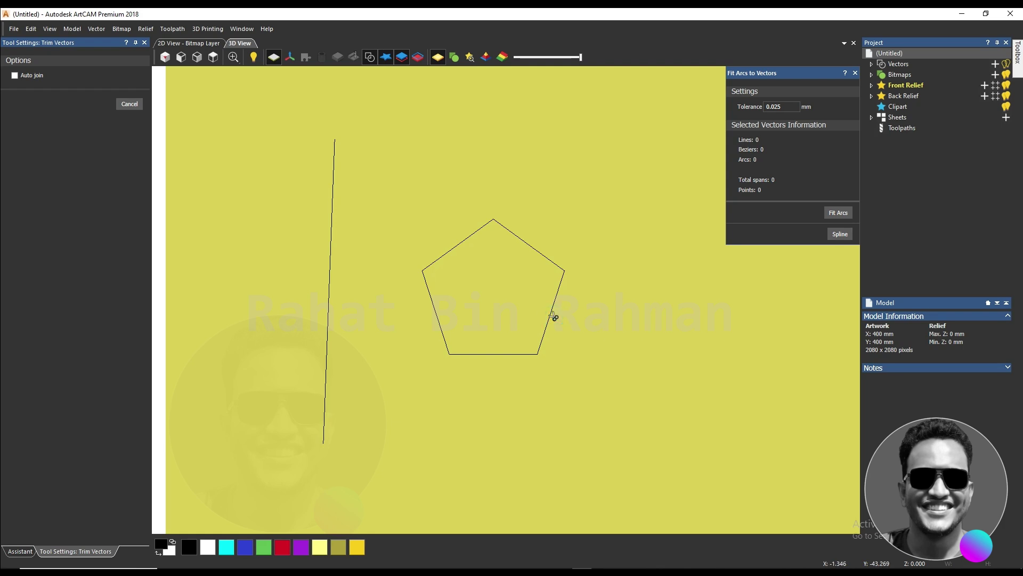
{"action": "scroll", "coordinate": [508, 301], "scroll_direction": "down", "scroll_amount": 2}
{"action": "right_click", "coordinate": [470, 315]}
{"action": "left_click", "coordinate": [130, 104]}
{"action": "left_click", "coordinate": [131, 105]}
Step: Draw a rectangle to the right of the remaining line
{"action": "scroll", "coordinate": [525, 299], "scroll_direction": "up", "scroll_amount": 2}
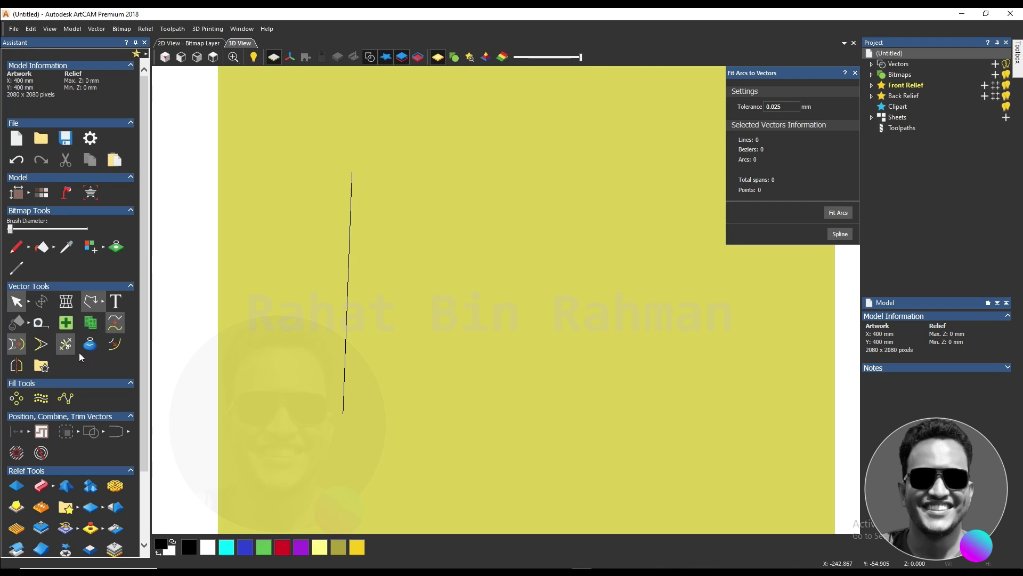
{"action": "left_click", "coordinate": [102, 302]}
{"action": "left_click", "coordinate": [106, 301]}
{"action": "left_click_drag", "start_coordinate": [454, 161], "coordinate": [663, 390]}
{"action": "key", "text": "Escape"}
Step: Move the line so that it crosses the rectangle's bottom edge near its lower-left corner
{"action": "left_click", "coordinate": [346, 300]}
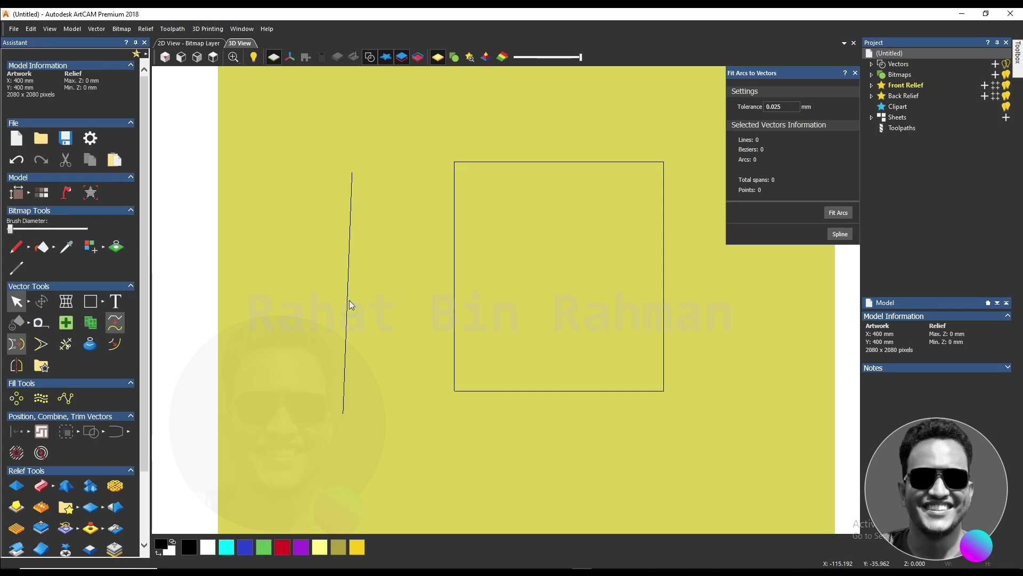
{"action": "left_click", "coordinate": [348, 299]}
{"action": "left_click_drag", "start_coordinate": [354, 303], "coordinate": [486, 395]}
{"action": "left_click", "coordinate": [526, 450]}
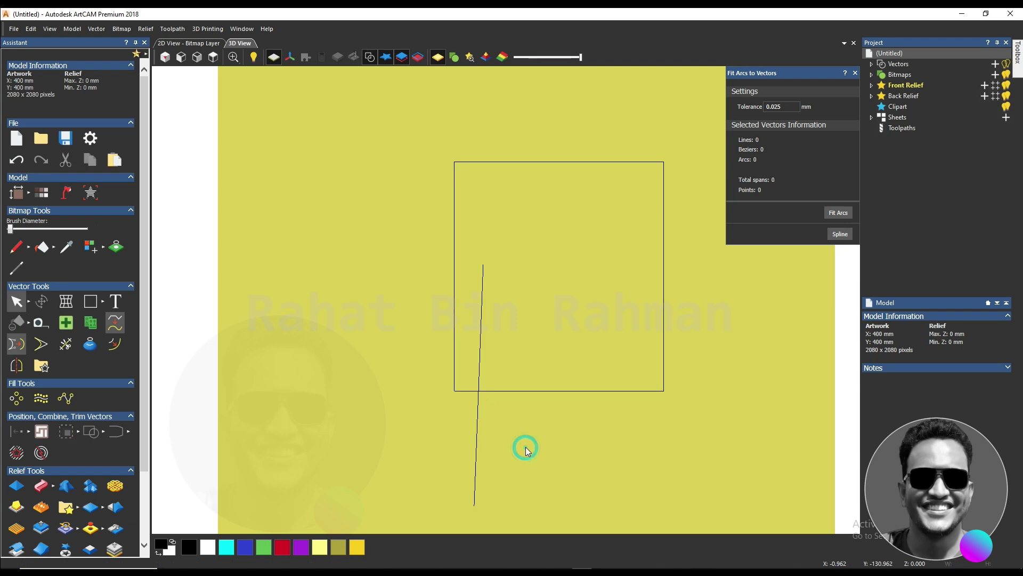
{"action": "scroll", "coordinate": [525, 447], "scroll_direction": "up", "scroll_amount": 2}
Step: Try trimming the line's part inside the rectangle and the rectangle's bottom edge beside it, and undo both trims
{"action": "left_click", "coordinate": [66, 345]}
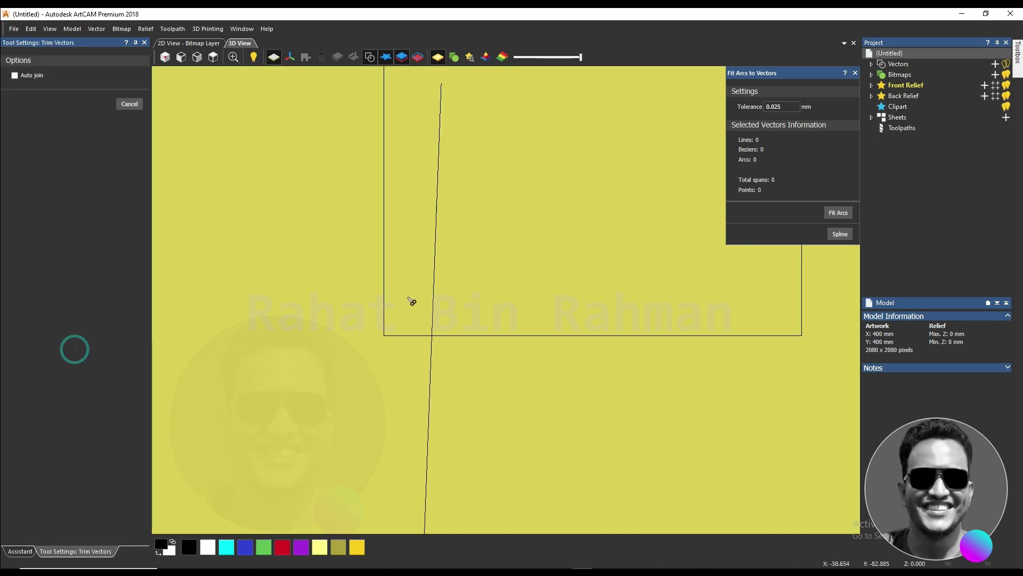
{"action": "left_click", "coordinate": [434, 298]}
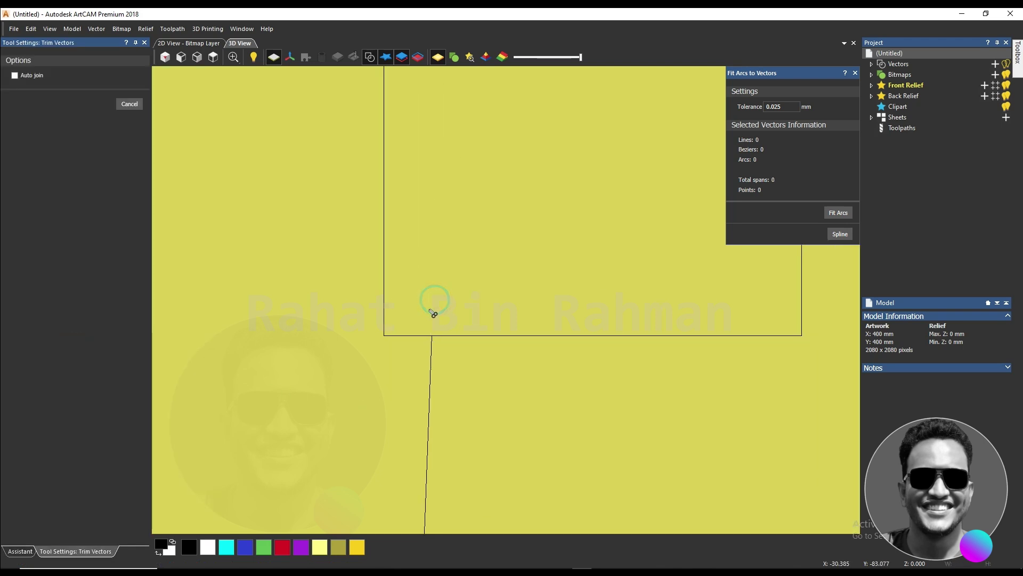
{"action": "left_click", "coordinate": [419, 336]}
{"action": "scroll", "coordinate": [509, 338], "scroll_direction": "down", "scroll_amount": 2}
{"action": "key", "text": "ctrl+z"}
{"action": "key", "text": "ctrl+z"}
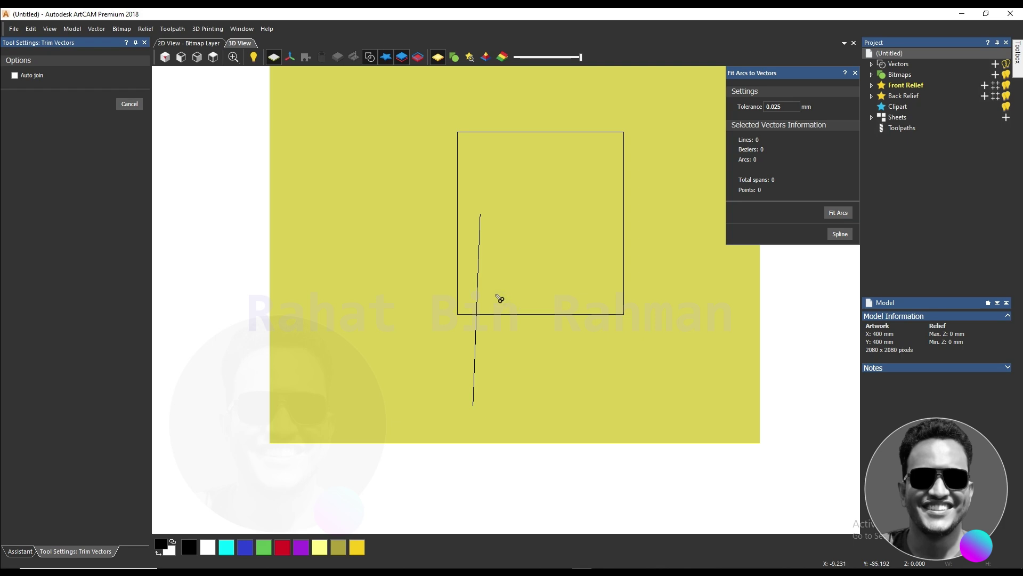
Step: Trim off the line's part inside the rectangle and close Trim Vectors
{"action": "left_click", "coordinate": [480, 275]}
{"action": "right_click", "coordinate": [389, 257]}
{"action": "key", "text": "Escape"}
{"action": "left_click", "coordinate": [129, 104]}
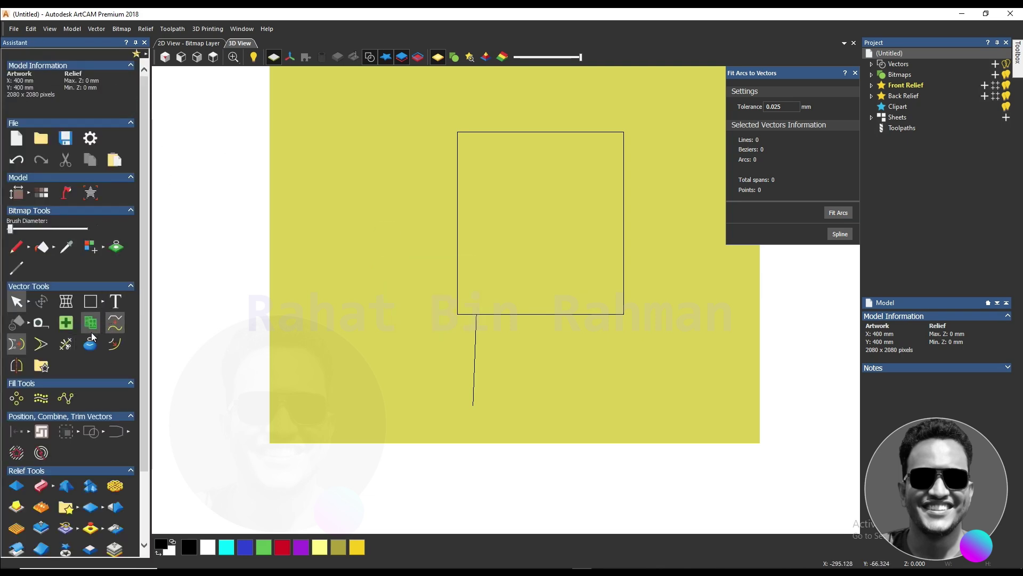
Step: Draw four overlapping circles to the left of the rectangle, the largest at the bottom with a radius of about 28 mm
{"action": "left_click", "coordinate": [103, 302]}
{"action": "left_click", "coordinate": [137, 301]}
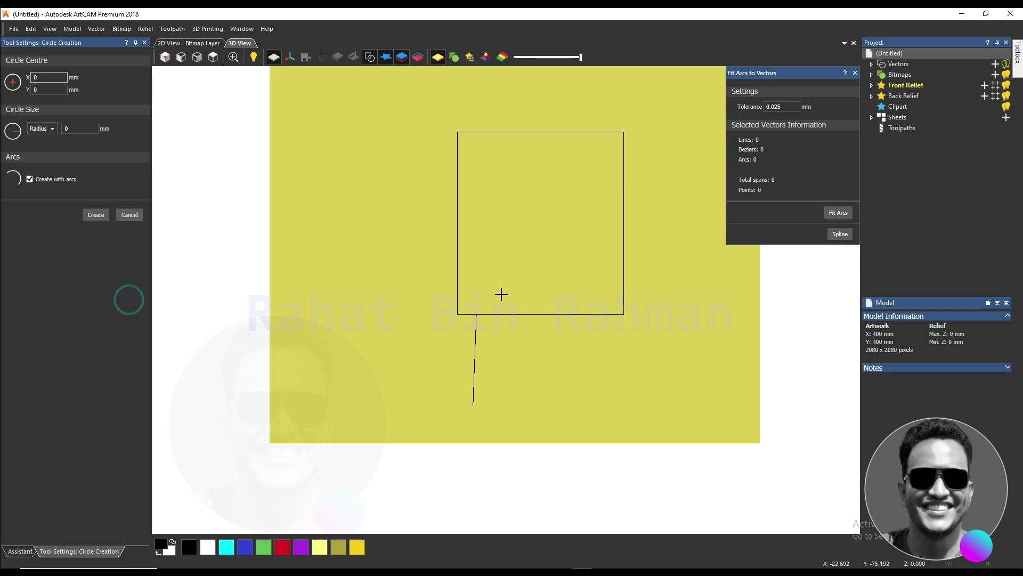
{"action": "scroll", "coordinate": [297, 269], "scroll_direction": "up", "scroll_amount": 2}
{"action": "mouse_move", "coordinate": [349, 206]}
{"action": "left_mouse_down"}
{"action": "mouse_move", "coordinate": [365, 229]}
{"action": "mouse_move", "coordinate": [366, 285]}
{"action": "left_mouse_up"}
{"action": "left_click_drag", "start_coordinate": [342, 322], "coordinate": [411, 349]}
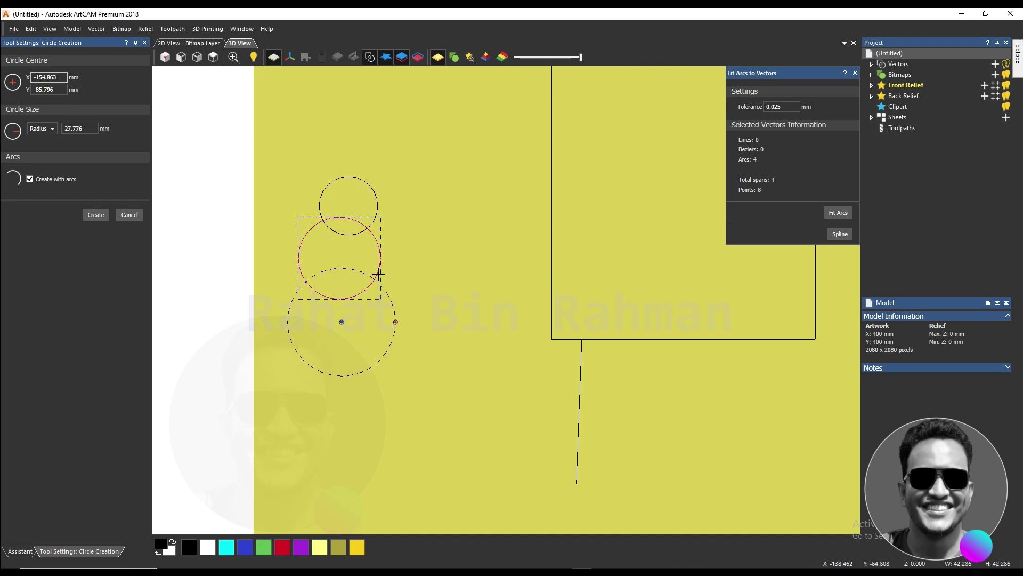
{"action": "left_click_drag", "start_coordinate": [371, 263], "coordinate": [391, 276]}
{"action": "left_click", "coordinate": [440, 299]}
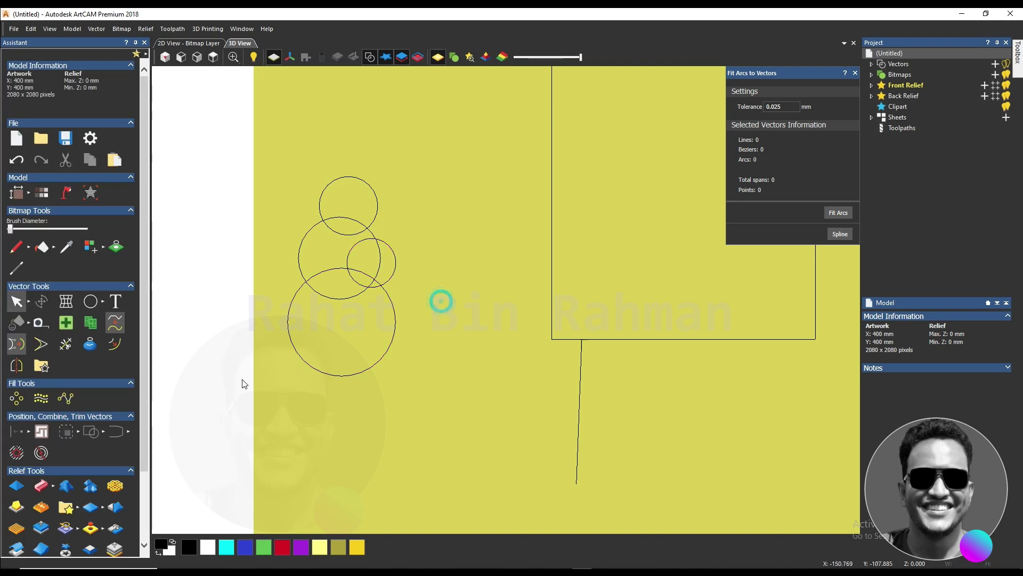
Step: Enable Auto join for Trim Vectors and trim the middle circle's short arc where the small right circle and the bottom circle overlap
{"action": "left_click", "coordinate": [71, 342]}
{"action": "left_click", "coordinate": [15, 75]}
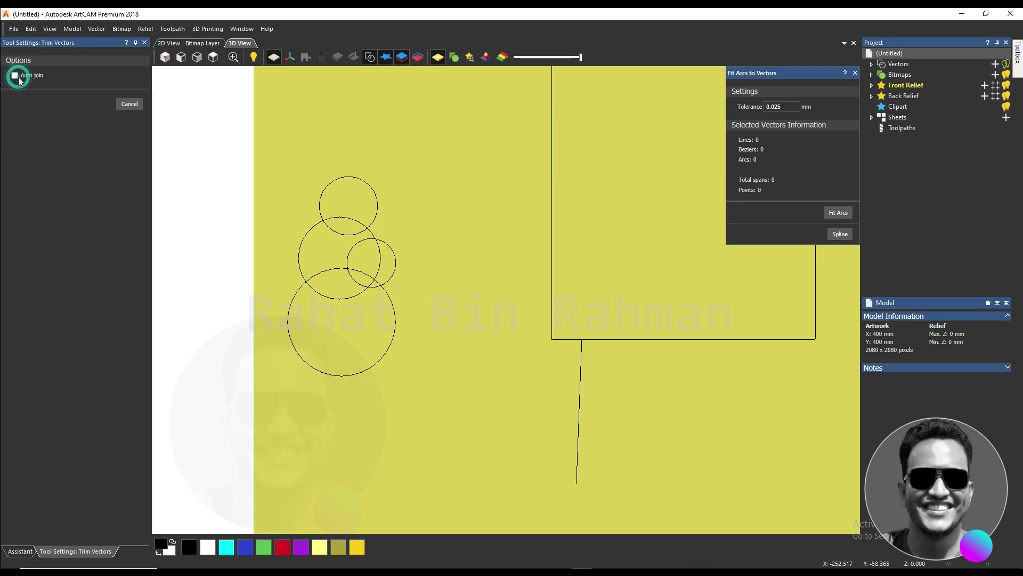
{"action": "scroll", "coordinate": [374, 298], "scroll_direction": "up", "scroll_amount": 3}
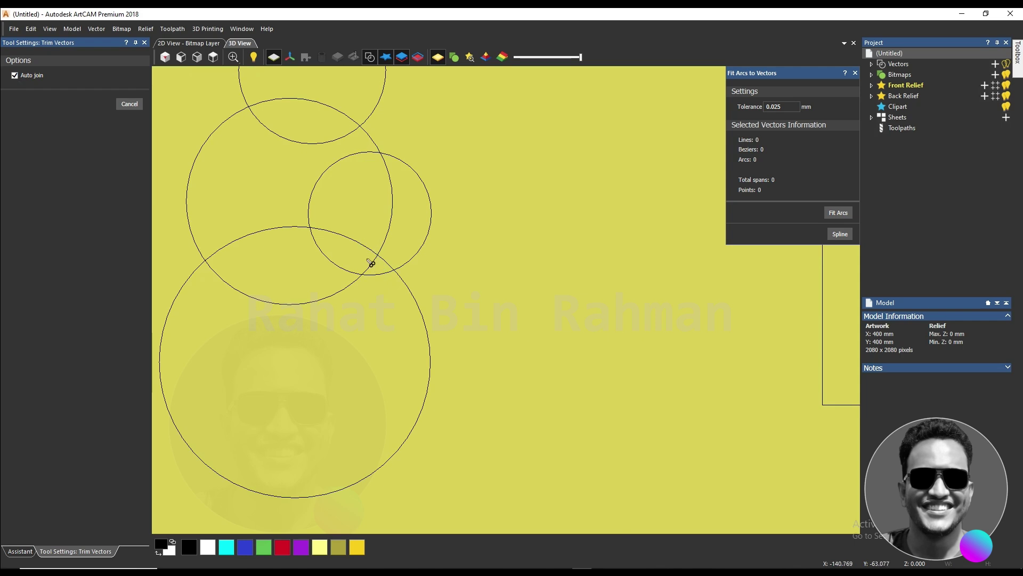
{"action": "scroll", "coordinate": [383, 270], "scroll_direction": "up", "scroll_amount": 2}
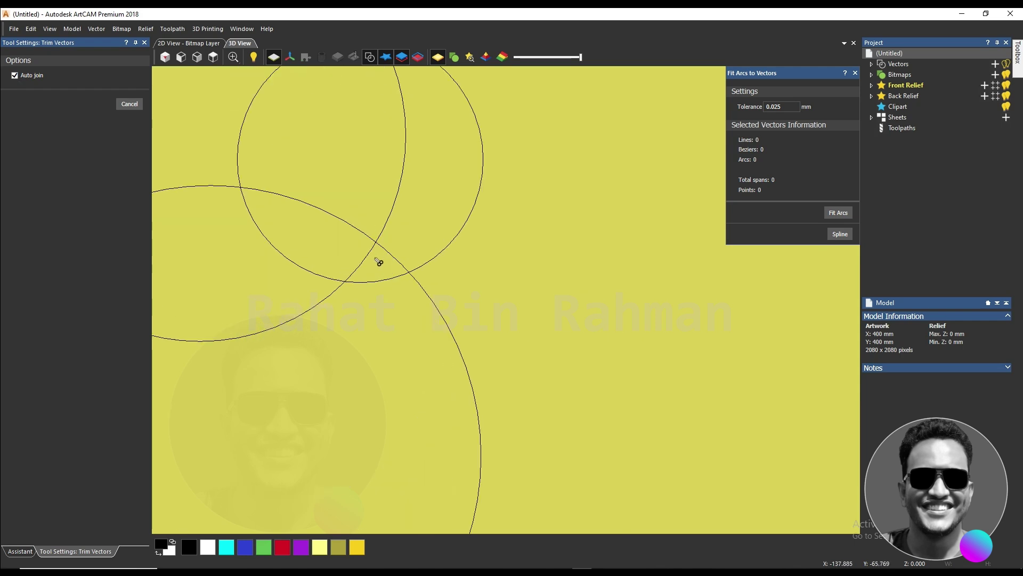
{"action": "left_click", "coordinate": [365, 258]}
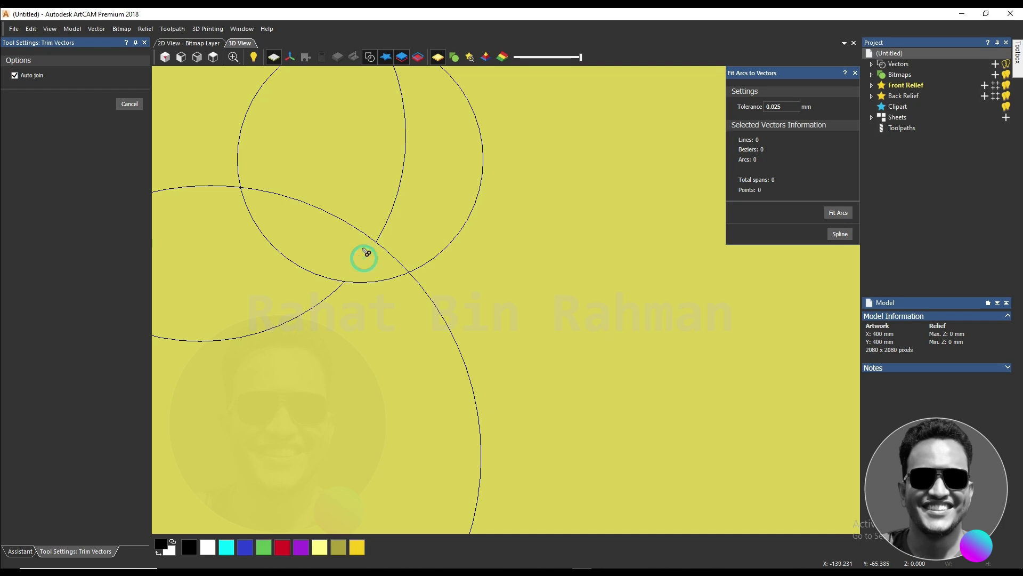
Step: Trim the bottom circle's arc inside the small right circle, ending at the middle circle's cut end, and inspect the joined corner
{"action": "left_click", "coordinate": [362, 231]}
{"action": "scroll", "coordinate": [381, 248], "scroll_direction": "up", "scroll_amount": 2}
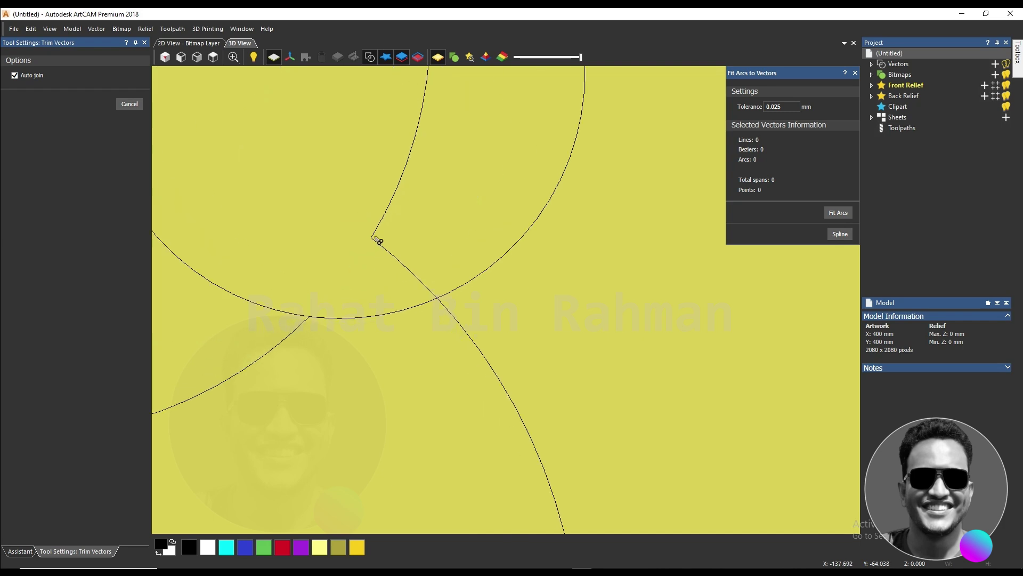
{"action": "scroll", "coordinate": [383, 250], "scroll_direction": "up", "scroll_amount": 3}
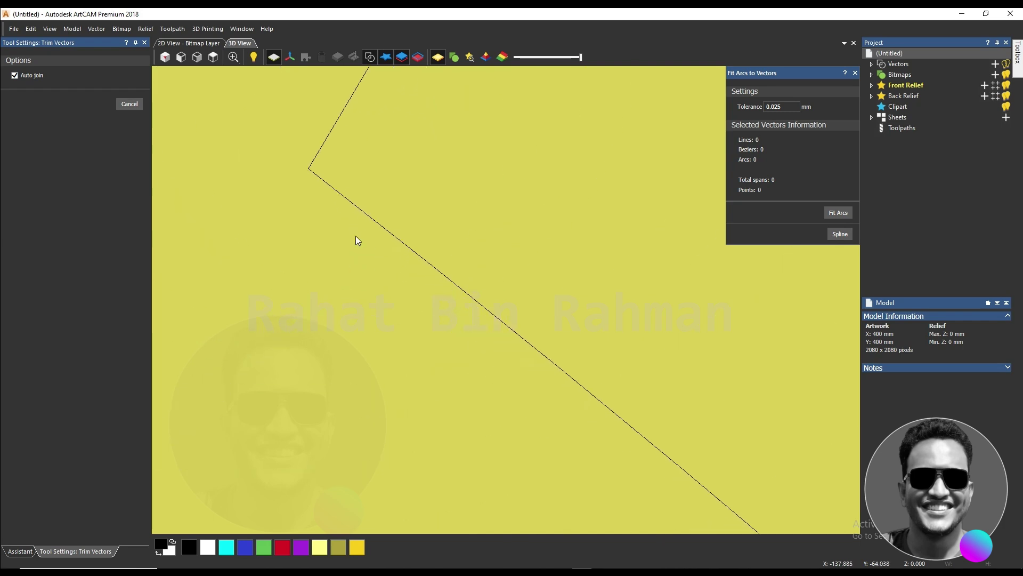
{"action": "left_click", "coordinate": [314, 274]}
{"action": "scroll", "coordinate": [234, 195], "scroll_direction": "down", "scroll_amount": 2}
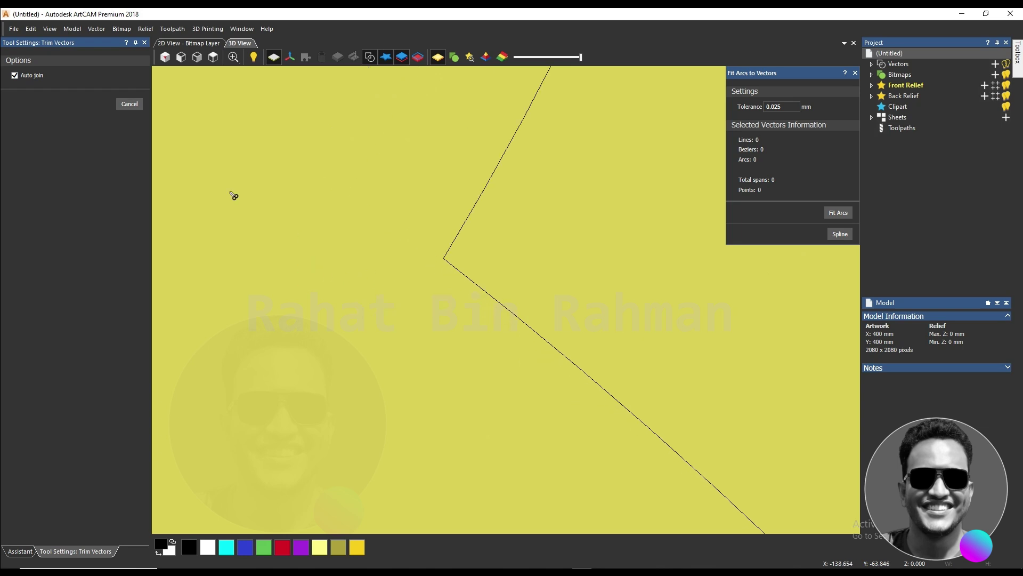
Step: Close Trim Vectors and select the joined outline of the middle and bottom circles to check the join
{"action": "left_click", "coordinate": [130, 108]}
{"action": "left_click", "coordinate": [486, 332]}
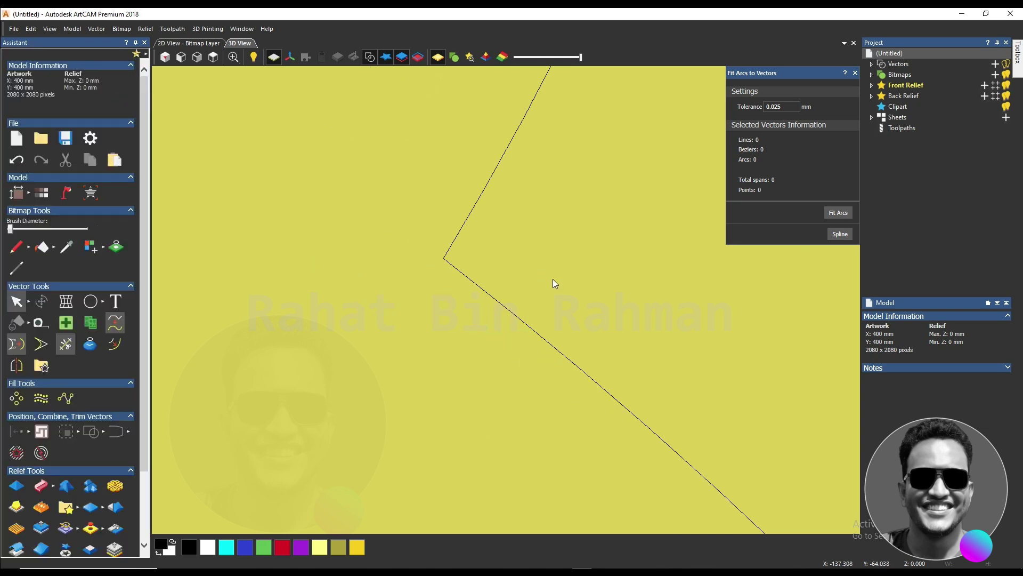
{"action": "left_click", "coordinate": [550, 282]}
{"action": "scroll", "coordinate": [459, 314], "scroll_direction": "down", "scroll_amount": 5}
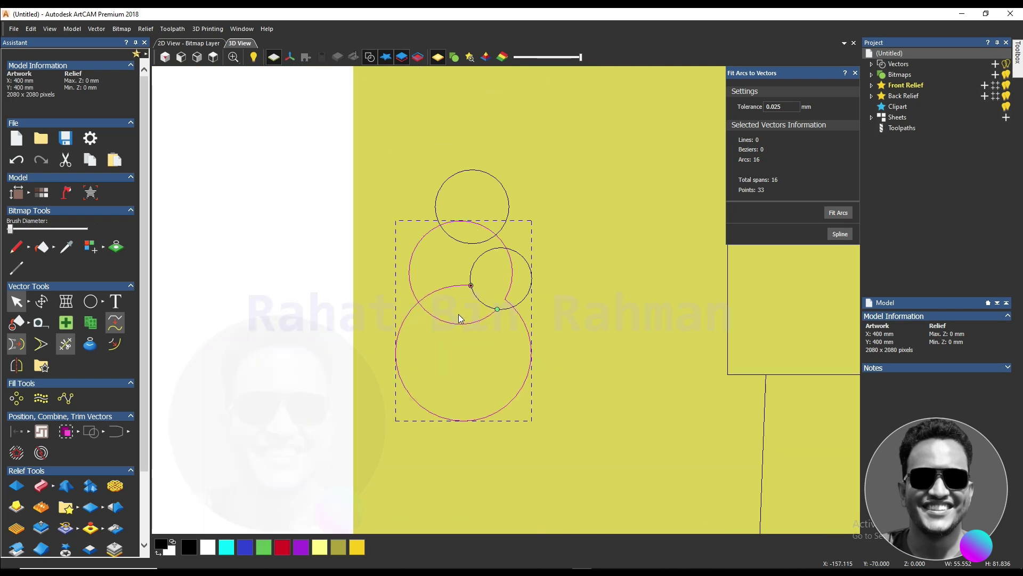
{"action": "scroll", "coordinate": [458, 314], "scroll_direction": "up", "scroll_amount": 4}
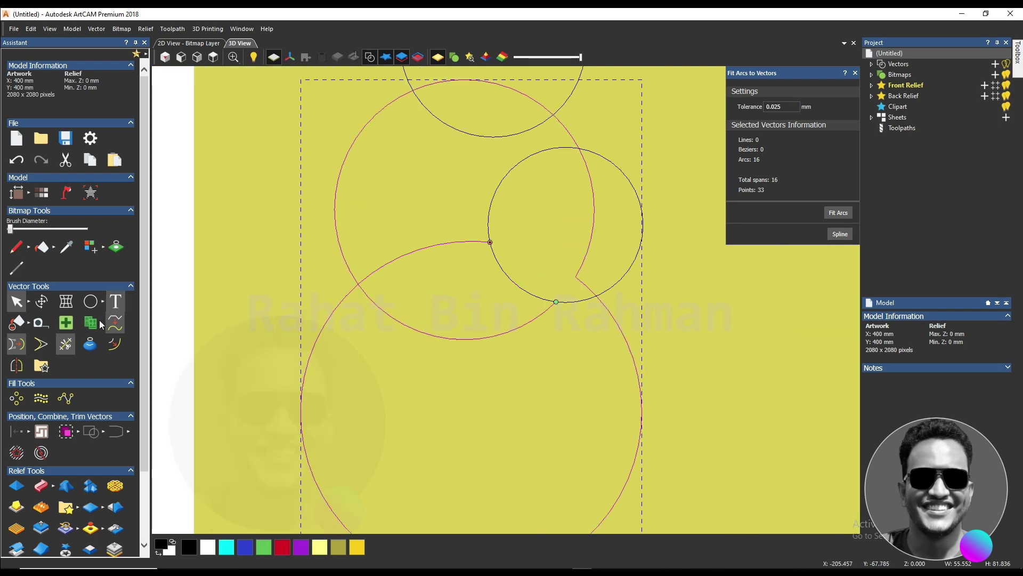
Step: Trim the middle circle's lower arc inside the bottom circle and the bottom circle's upper arc inside the middle circle
{"action": "left_click", "coordinate": [65, 344]}
{"action": "left_click", "coordinate": [401, 322]}
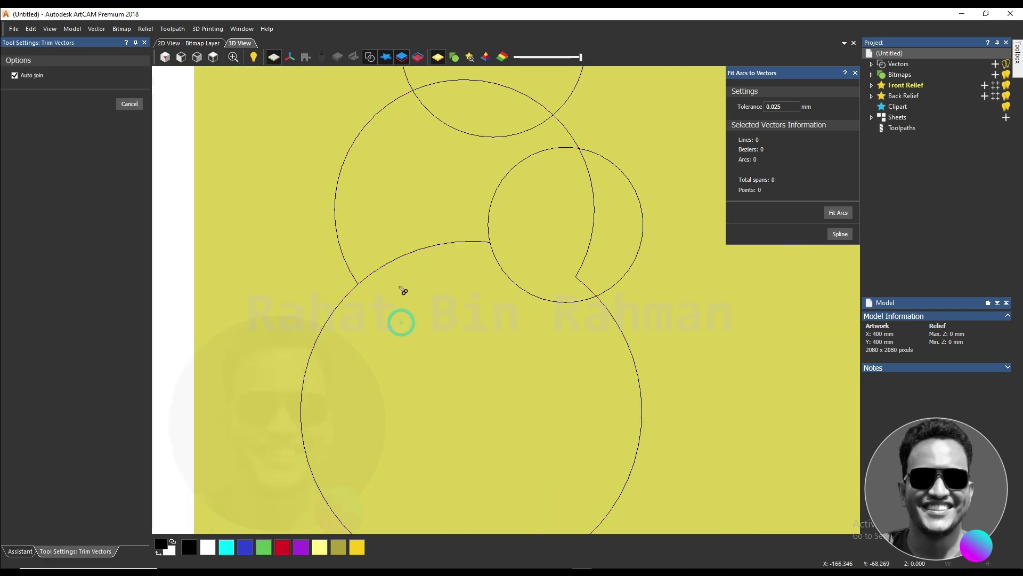
{"action": "left_click", "coordinate": [394, 263]}
{"action": "left_click", "coordinate": [398, 261]}
{"action": "scroll", "coordinate": [399, 277], "scroll_direction": "down", "scroll_amount": 5}
{"action": "right_click", "coordinate": [514, 331]}
{"action": "left_click", "coordinate": [577, 311]}
{"action": "left_click", "coordinate": [586, 346]}
{"action": "right_click", "coordinate": [516, 326]}
{"action": "left_click", "coordinate": [479, 318]}
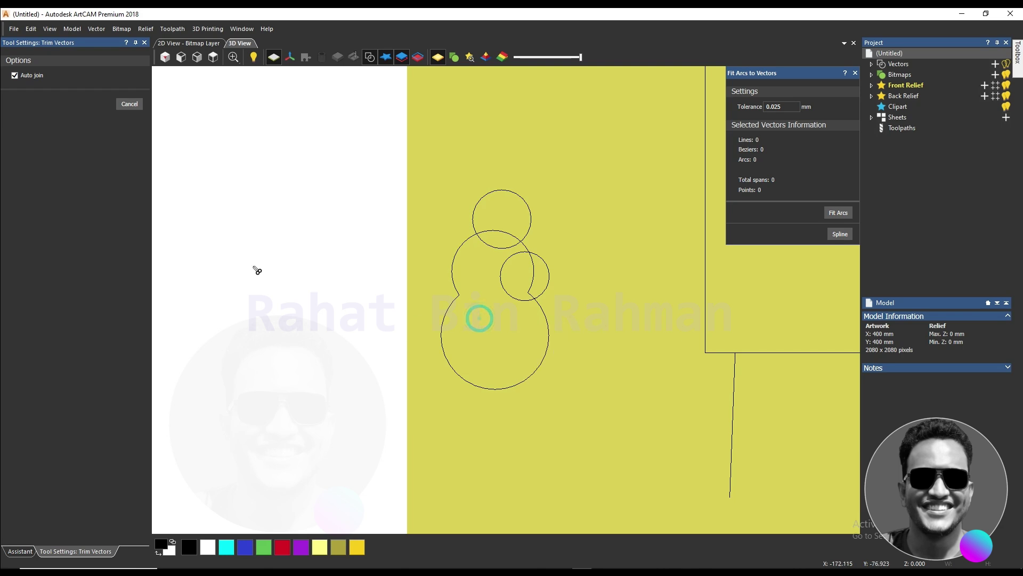
Step: Close Trim Vectors and select the merged figure-eight outline to check that it is one vector
{"action": "left_click", "coordinate": [129, 104]}
{"action": "scroll", "coordinate": [546, 352], "scroll_direction": "up", "scroll_amount": 3}
{"action": "left_click_drag", "start_coordinate": [551, 367], "coordinate": [498, 332]}
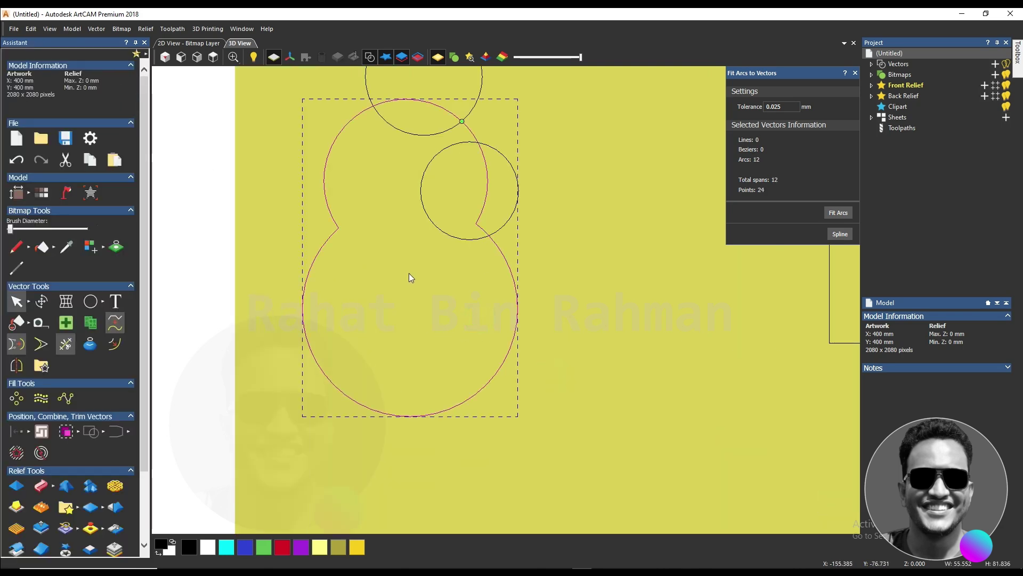
{"action": "left_click", "coordinate": [66, 344]}
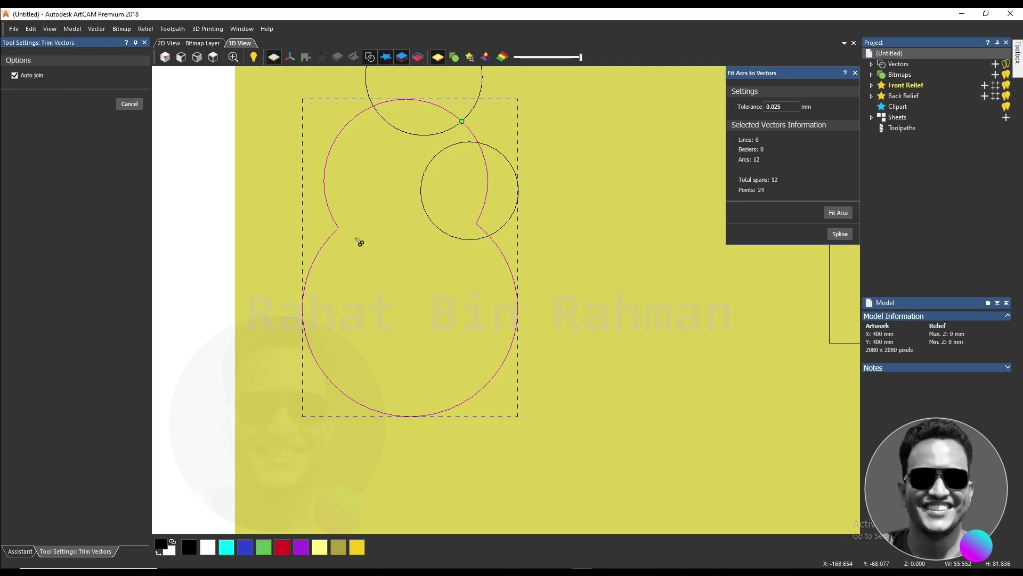
{"action": "scroll", "coordinate": [359, 240], "scroll_direction": "down", "scroll_amount": 2}
{"action": "left_click", "coordinate": [130, 104]}
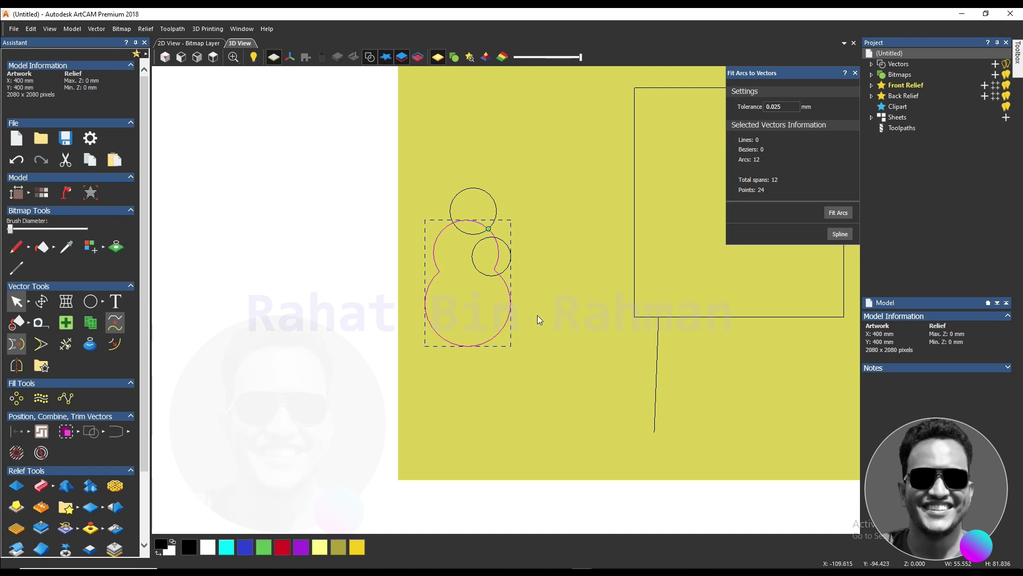
{"action": "scroll", "coordinate": [538, 317], "scroll_direction": "up", "scroll_amount": 1}
{"action": "scroll", "coordinate": [537, 313], "scroll_direction": "up", "scroll_amount": 1}
{"action": "scroll", "coordinate": [394, 298], "scroll_direction": "down", "scroll_amount": 2}
{"action": "scroll", "coordinate": [521, 283], "scroll_direction": "up", "scroll_amount": 1}
{"action": "scroll", "coordinate": [521, 283], "scroll_direction": "up", "scroll_amount": 1}
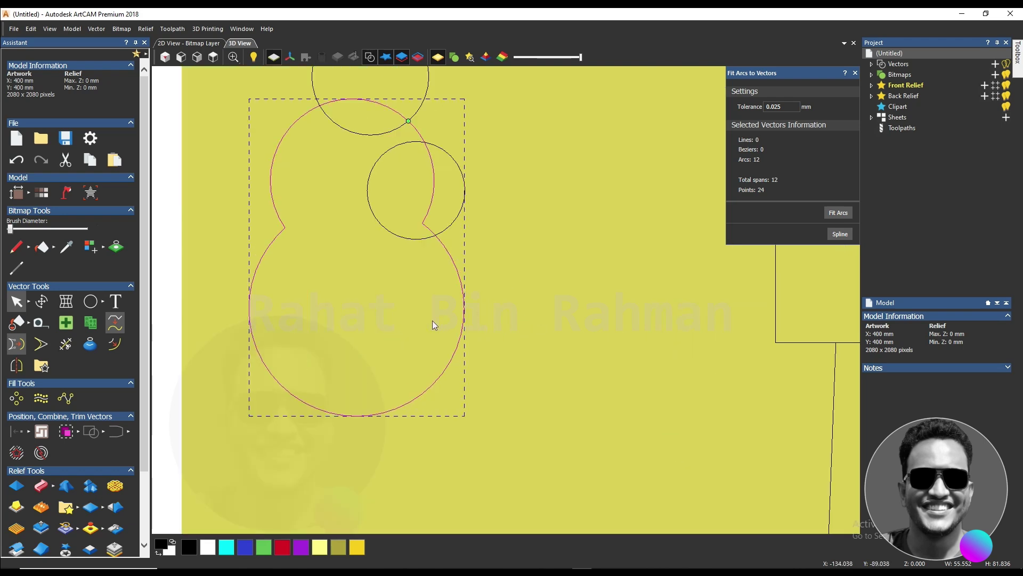
Step: Delete all vectors from the model
{"action": "left_click", "coordinate": [352, 322]}
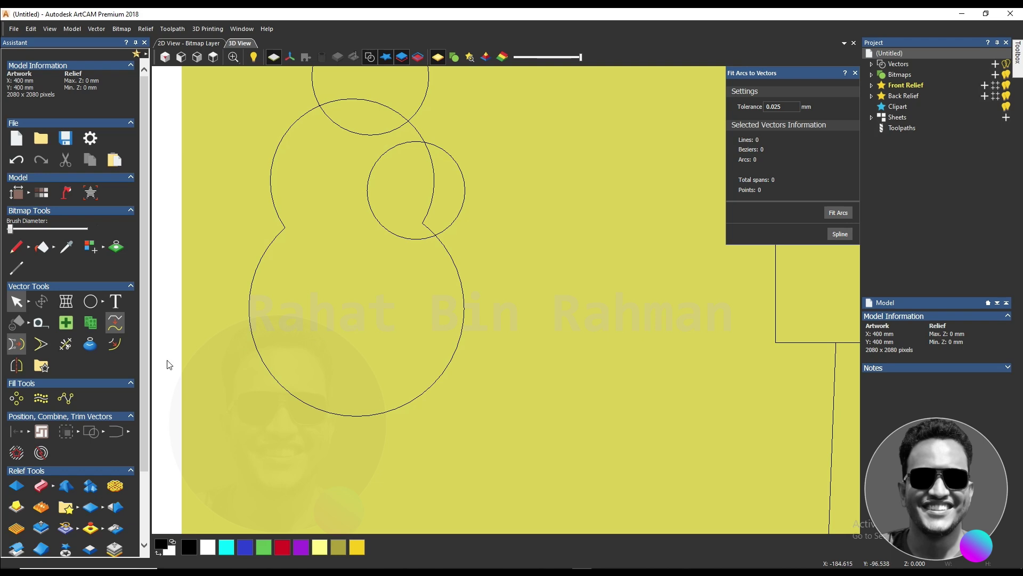
{"action": "scroll", "coordinate": [346, 299], "scroll_direction": "down", "scroll_amount": 2}
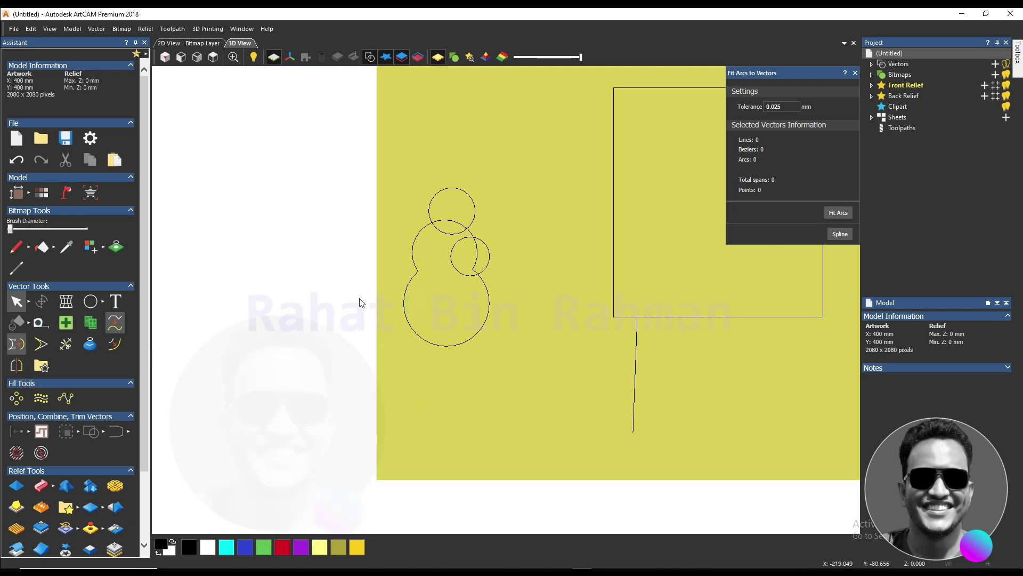
{"action": "scroll", "coordinate": [506, 300], "scroll_direction": "down", "scroll_amount": 2}
{"action": "key", "text": "ctrl+a"}
{"action": "key", "text": "Delete"}
{"action": "scroll", "coordinate": [586, 288], "scroll_direction": "up", "scroll_amount": 2}
{"action": "scroll", "coordinate": [635, 299], "scroll_direction": "down", "scroll_amount": 2}
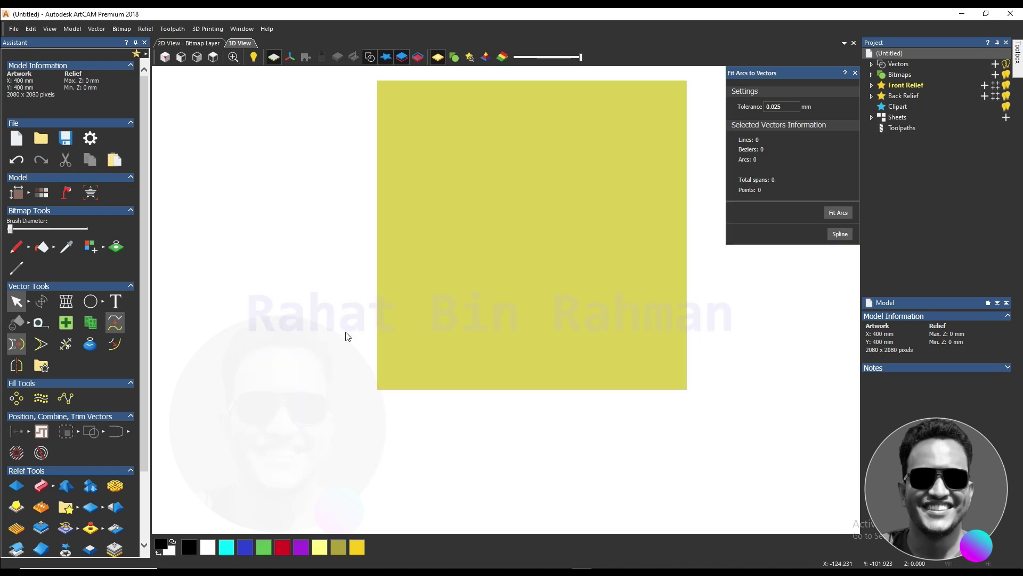
Step: Draw a five-sided polygon about 78 mm wide near the model's lower-left corner, with its point facing up
{"action": "left_click", "coordinate": [100, 302]}
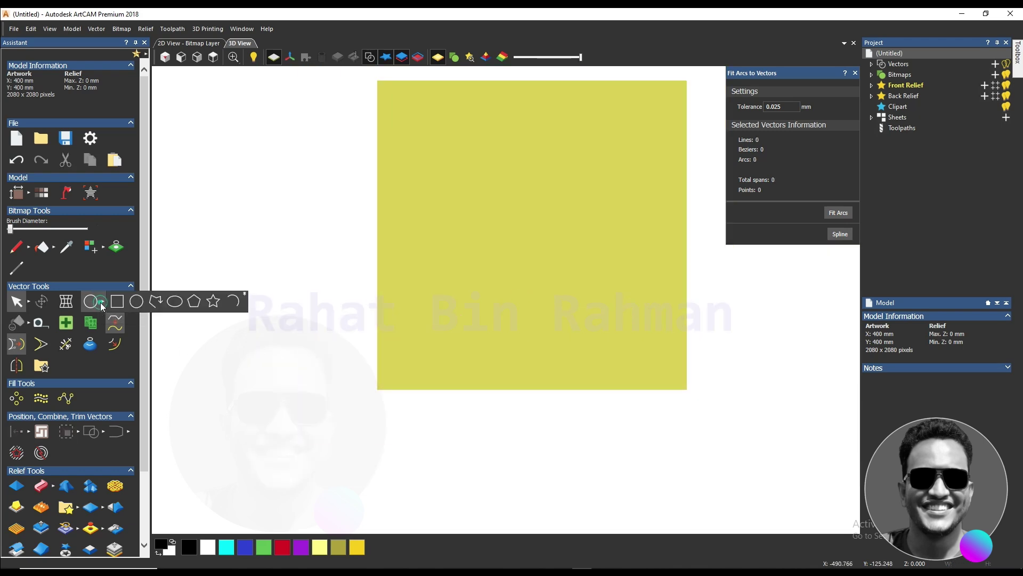
{"action": "left_click", "coordinate": [194, 302]}
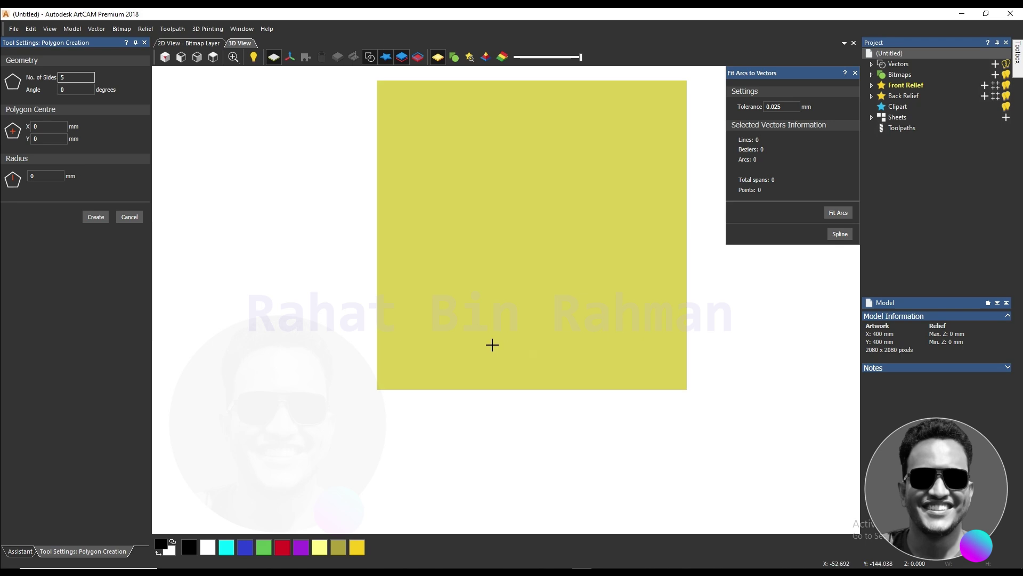
{"action": "left_click_drag", "start_coordinate": [426, 326], "coordinate": [396, 299]}
{"action": "key", "text": "Escape"}
Step: Open Mirror, move its dialog clear of the model, and mirror a copy of the pentagon vertically at its Top
{"action": "left_click", "coordinate": [17, 365]}
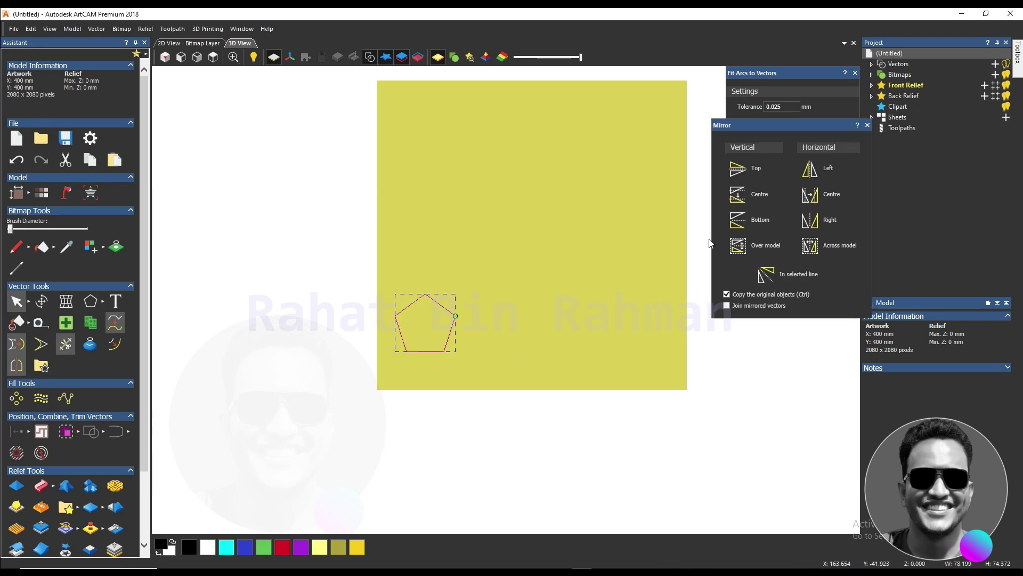
{"action": "left_click_drag", "start_coordinate": [805, 126], "coordinate": [286, 126]}
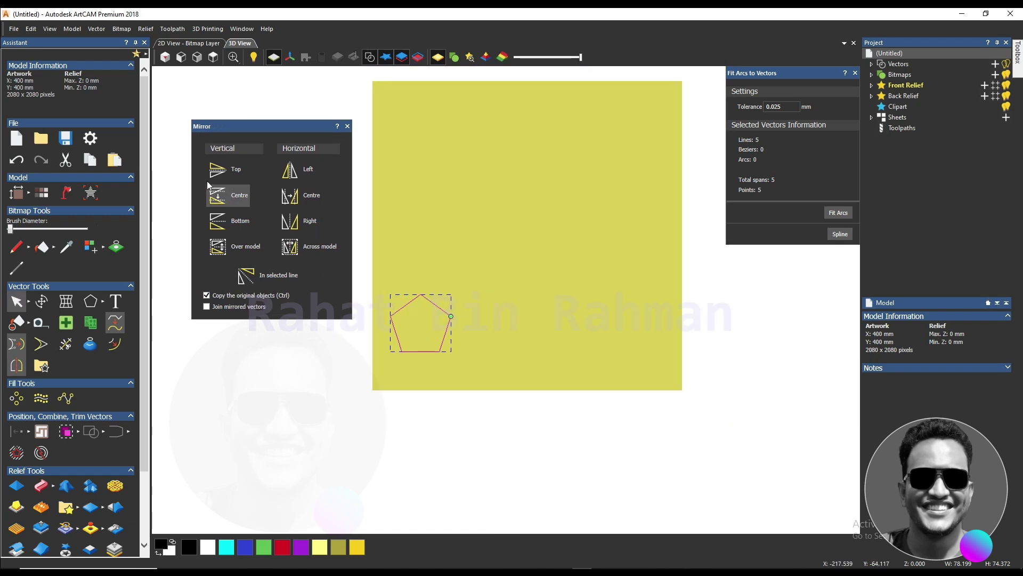
{"action": "left_click", "coordinate": [230, 176]}
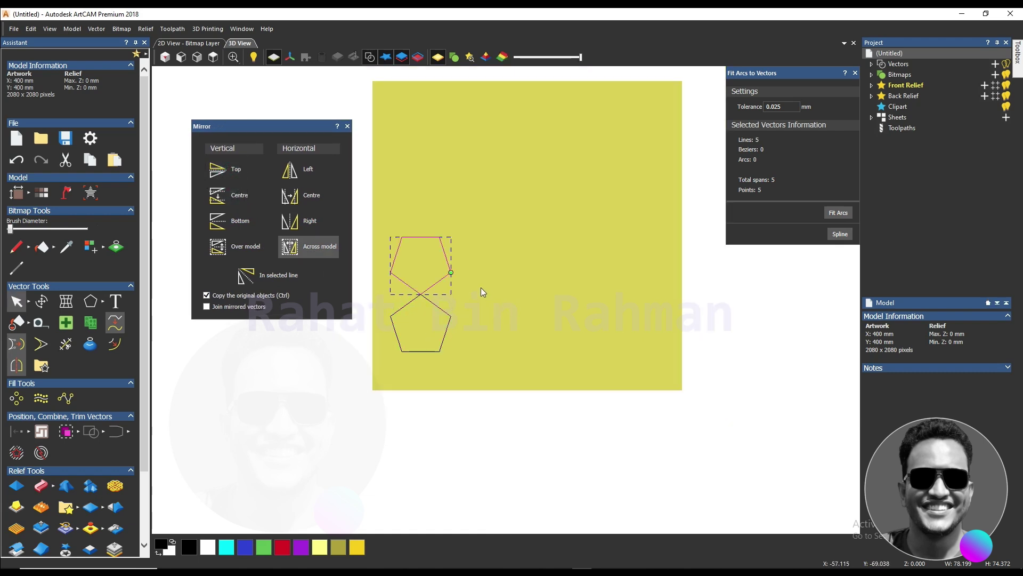
Step: Mirror a copy of the upper pentagon to its right and a copy of that one at its bottom, forming a two-by-two group
{"action": "left_click", "coordinate": [311, 177]}
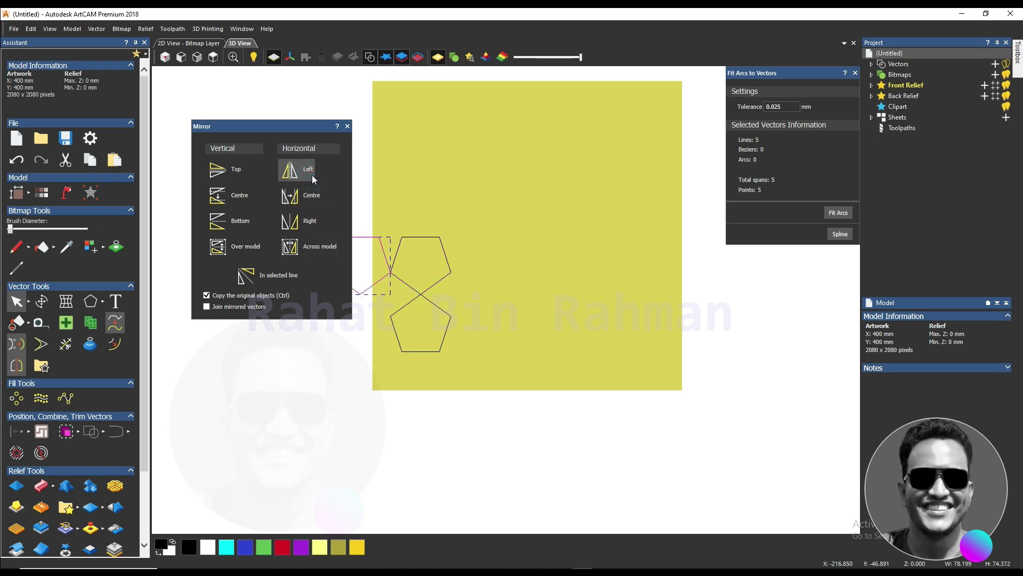
{"action": "key", "text": "ctrl+z"}
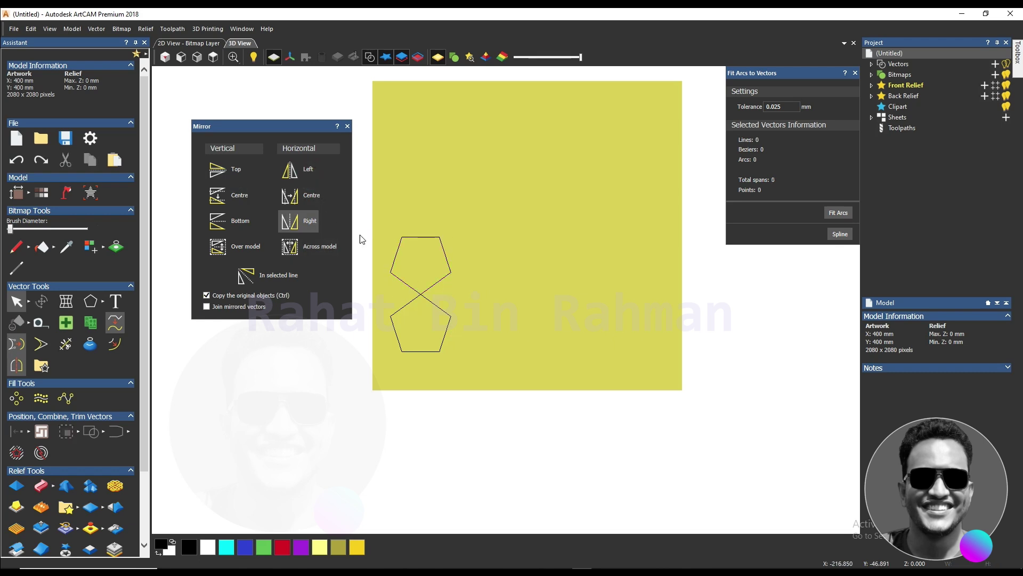
{"action": "left_click", "coordinate": [447, 253]}
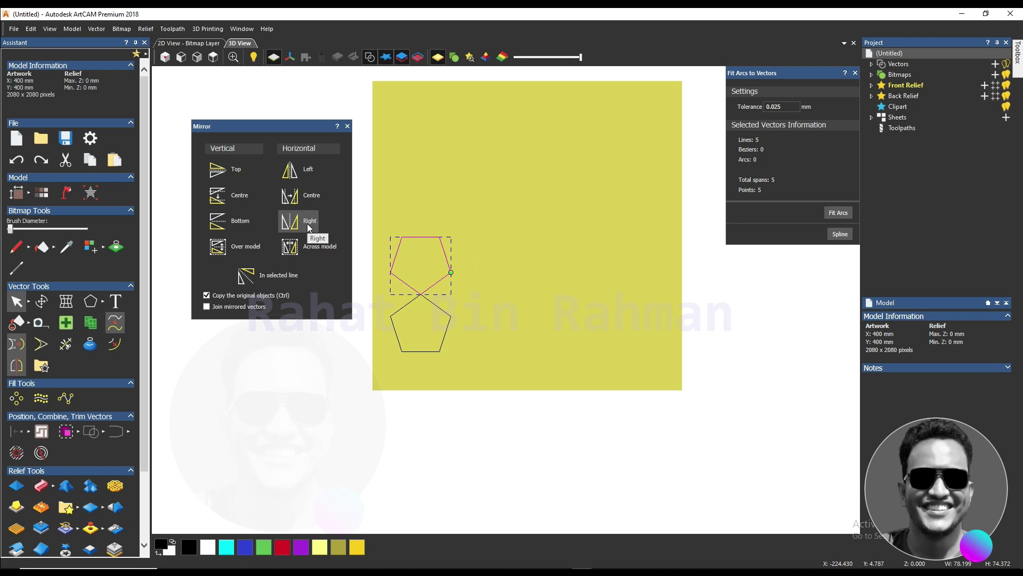
{"action": "left_click", "coordinate": [290, 223]}
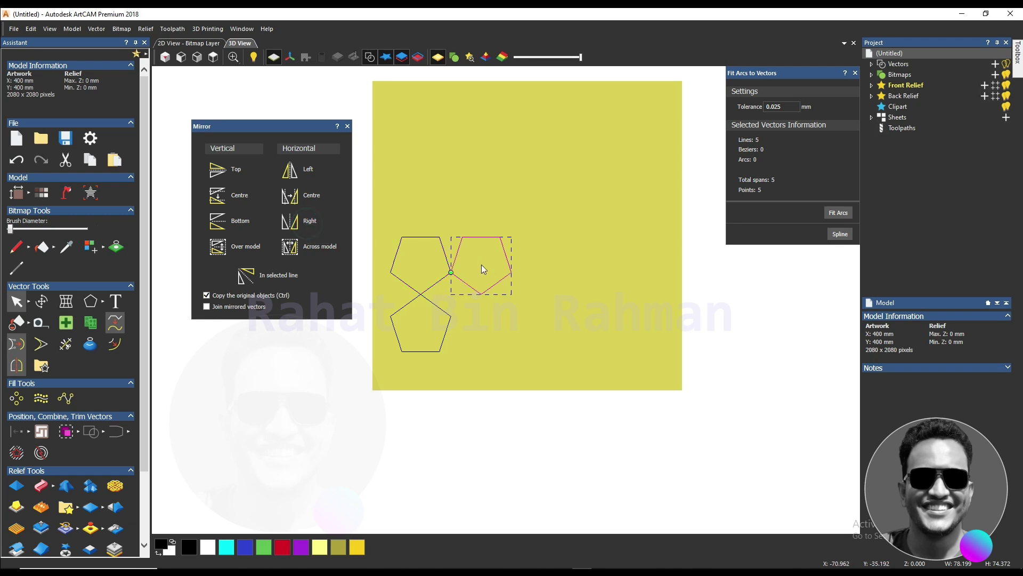
{"action": "left_click", "coordinate": [248, 222]}
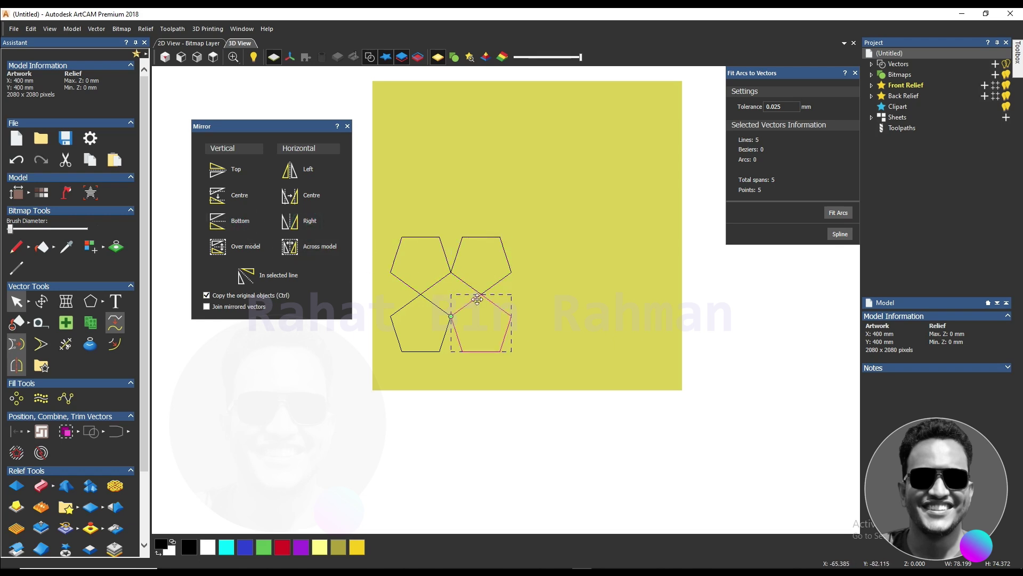
{"action": "left_click", "coordinate": [560, 311]}
{"action": "scroll", "coordinate": [426, 292], "scroll_direction": "up", "scroll_amount": 2}
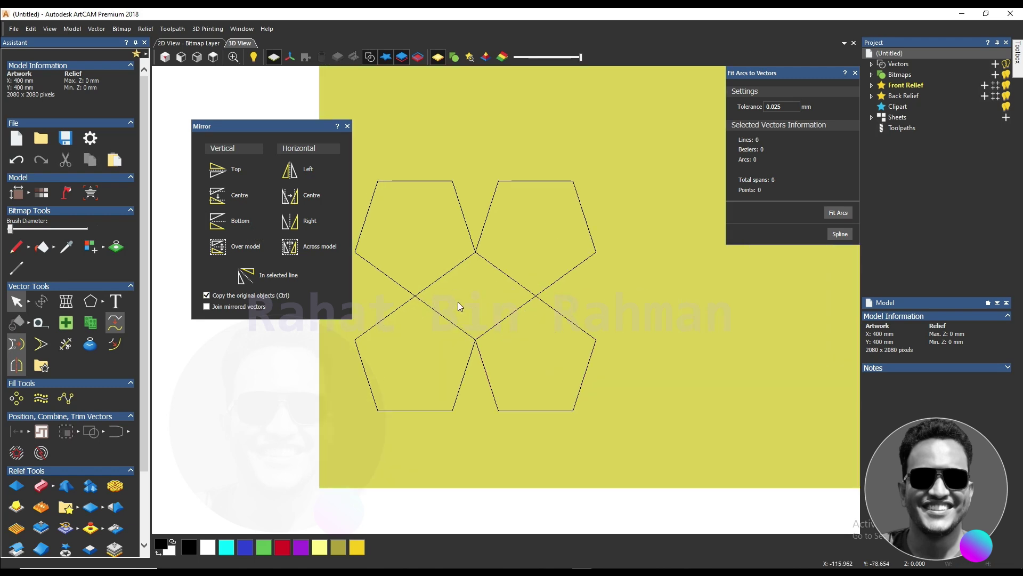
{"action": "scroll", "coordinate": [458, 302], "scroll_direction": "down", "scroll_amount": 2}
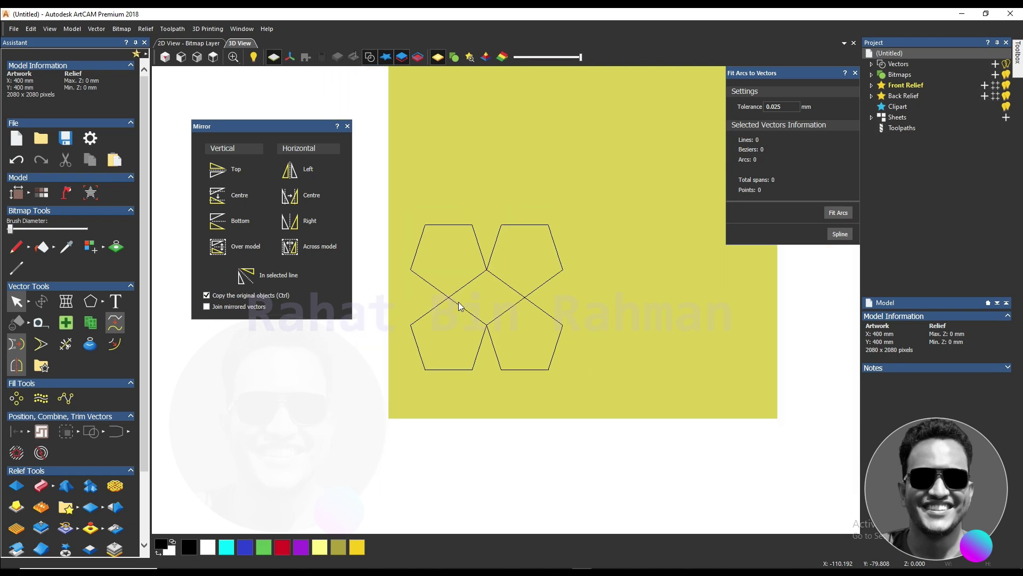
Step: Delete the three mirrored pentagons, keeping the original lower-left one
{"action": "left_click_drag", "start_coordinate": [609, 357], "coordinate": [438, 233]}
{"action": "key", "text": "Delete"}
{"action": "key", "text": "Delete"}
Step: Mirror copies of the lower-left pentagon into the model's other three corners using Over model and Across model
{"action": "left_click_drag", "start_coordinate": [522, 313], "coordinate": [436, 349]}
{"action": "scroll", "coordinate": [421, 325], "scroll_direction": "down", "scroll_amount": 1}
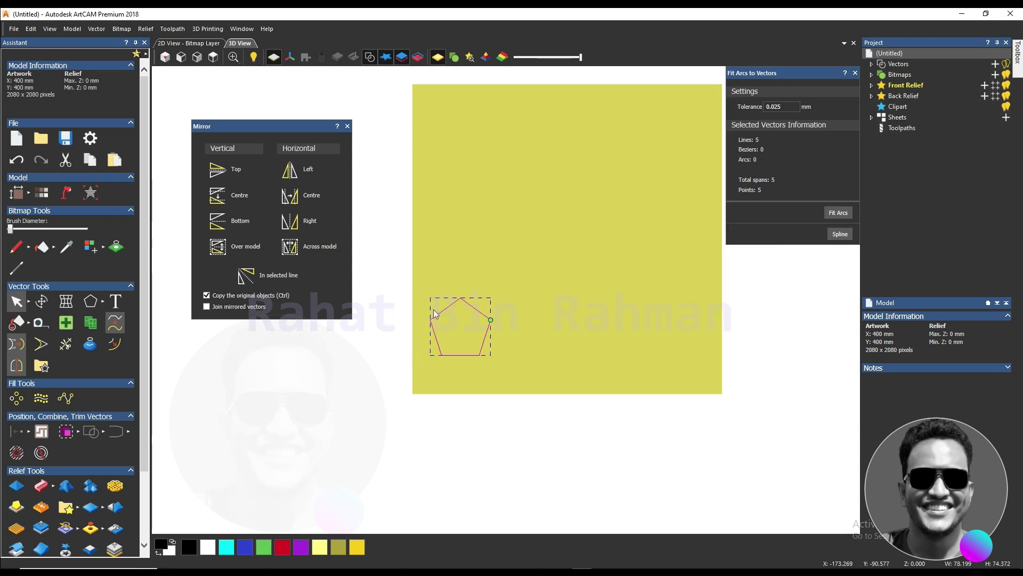
{"action": "left_click", "coordinate": [256, 255]}
{"action": "scroll", "coordinate": [506, 288], "scroll_direction": "down", "scroll_amount": 1}
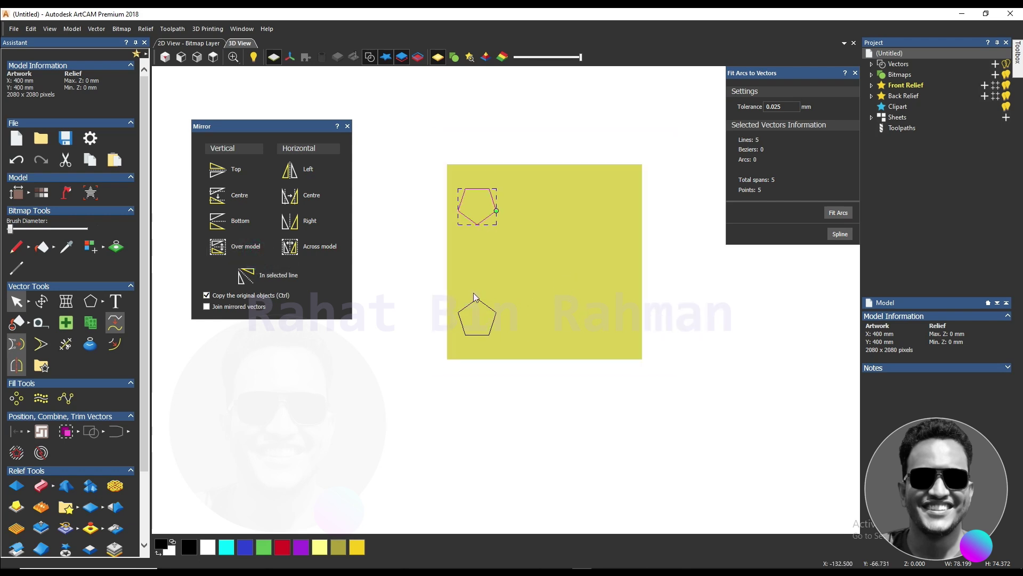
{"action": "scroll", "coordinate": [618, 257], "scroll_direction": "up", "scroll_amount": 1}
{"action": "scroll", "coordinate": [511, 291], "scroll_direction": "down", "scroll_amount": 1}
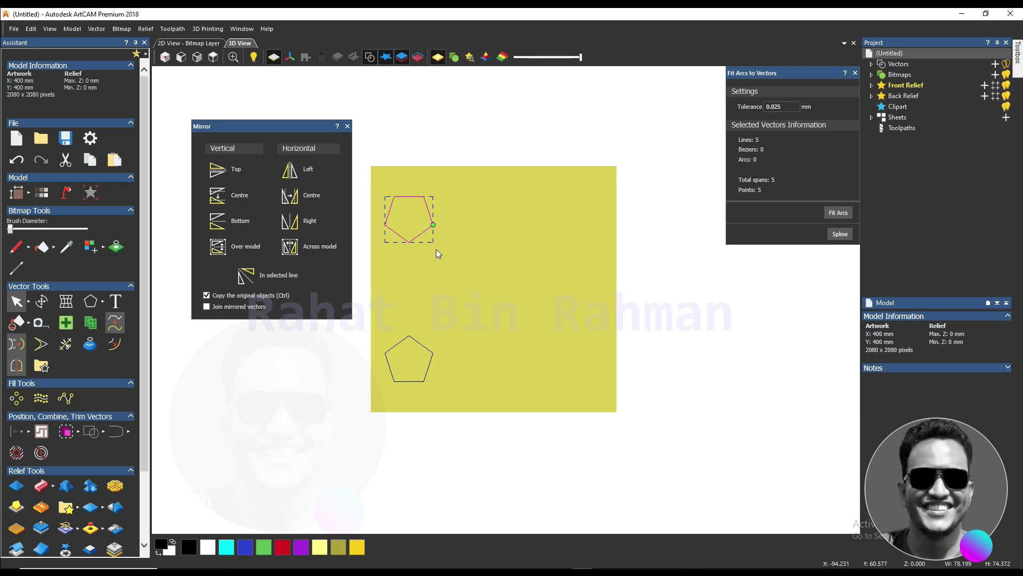
{"action": "left_click", "coordinate": [322, 255]}
{"action": "left_click", "coordinate": [254, 251]}
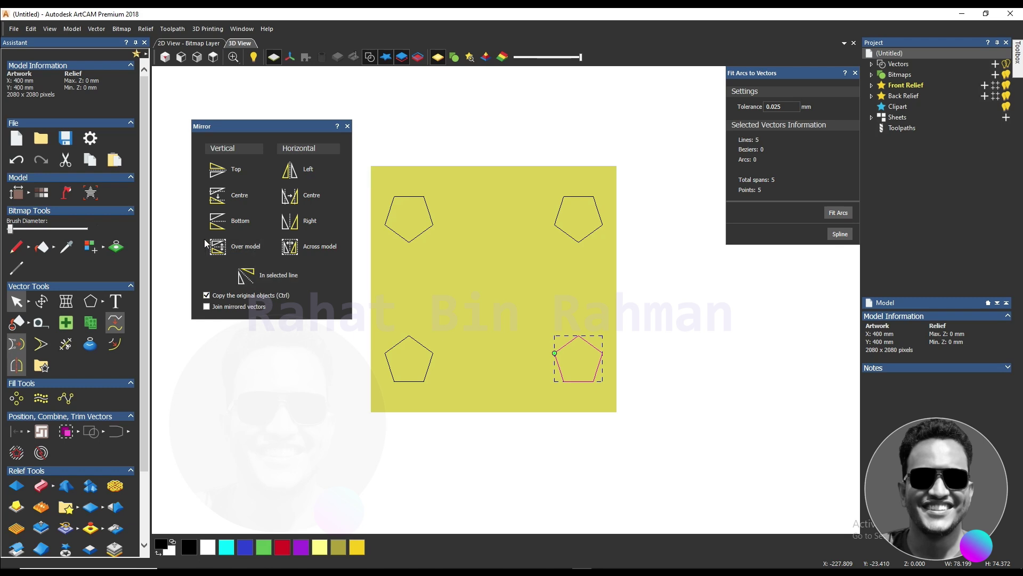
Step: Draw a horizontal polyline about 479 mm long through the model's middle, extending past both sides
{"action": "left_click", "coordinate": [103, 301]}
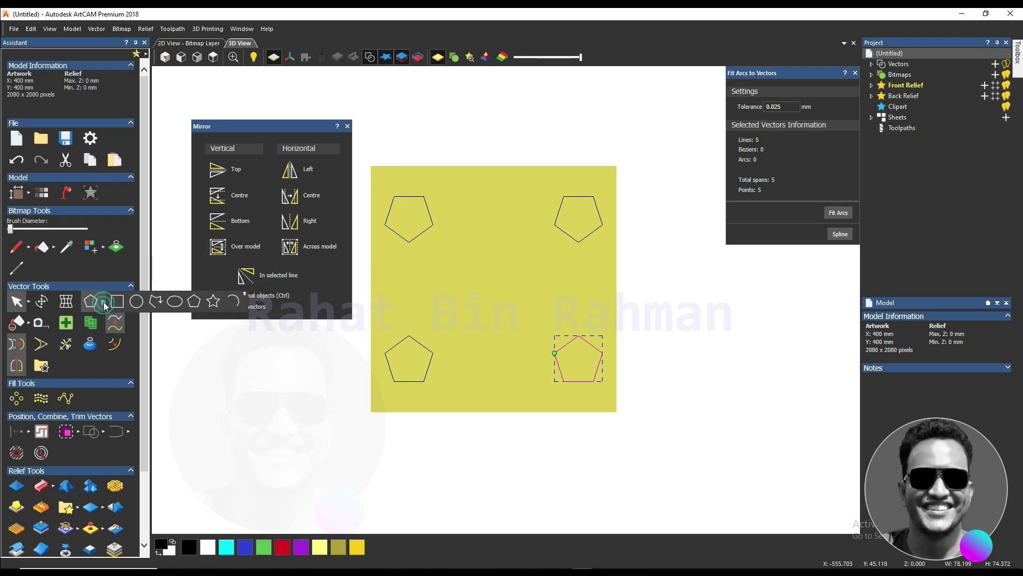
{"action": "left_click", "coordinate": [150, 302]}
{"action": "left_click", "coordinate": [363, 287]}
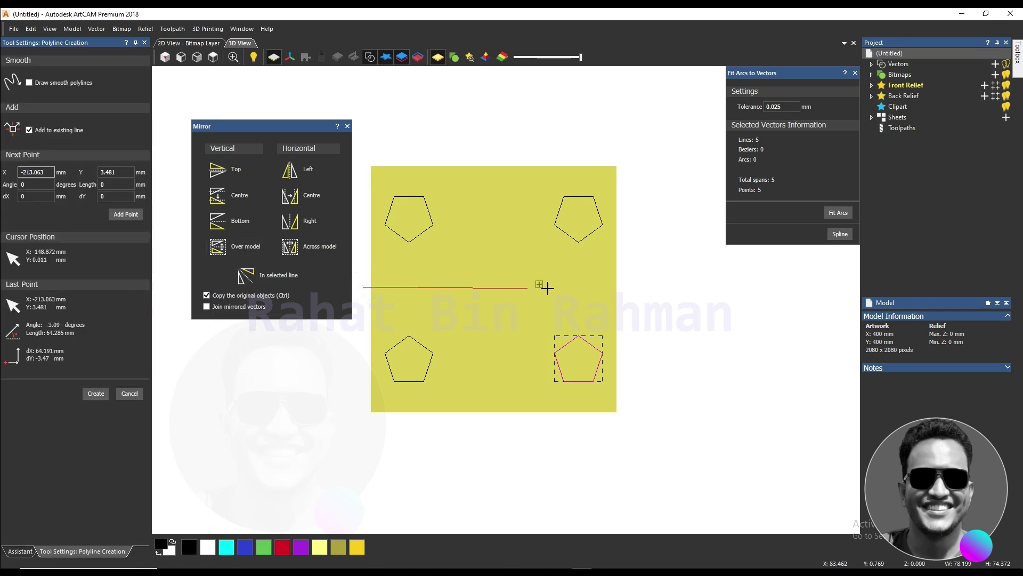
{"action": "left_click", "coordinate": [657, 287]}
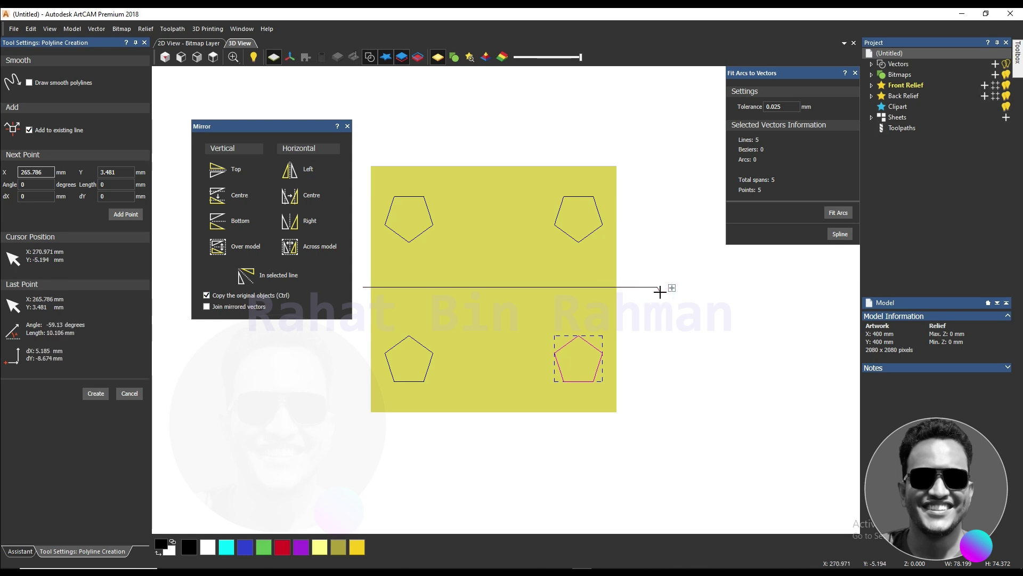
{"action": "key", "text": "Escape"}
{"action": "left_click", "coordinate": [678, 322]}
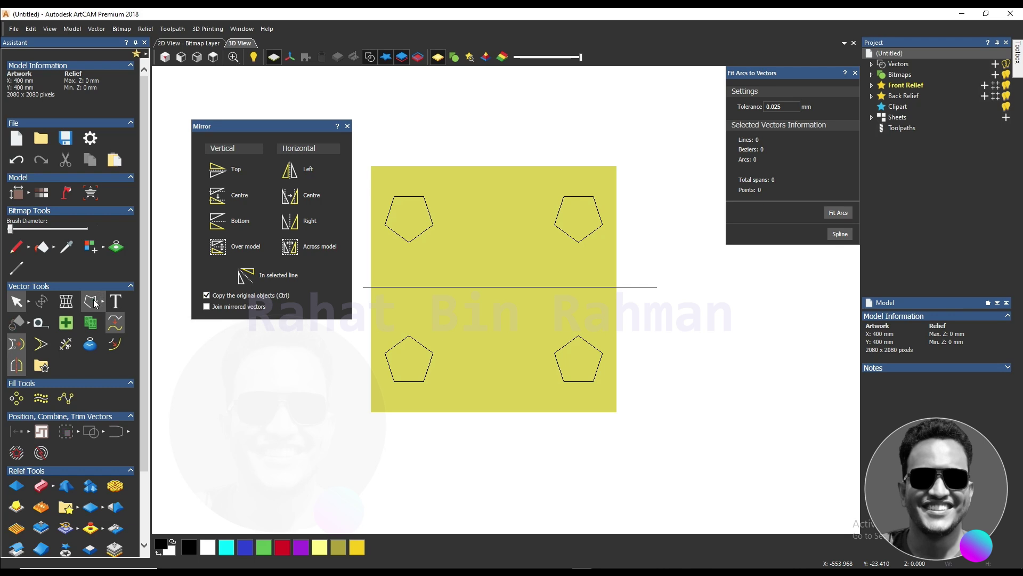
Step: Draw a vertical polyline about 451 mm long through the model's centre, crossing the horizontal line
{"action": "key", "text": "p"}
{"action": "left_click", "coordinate": [493, 151]}
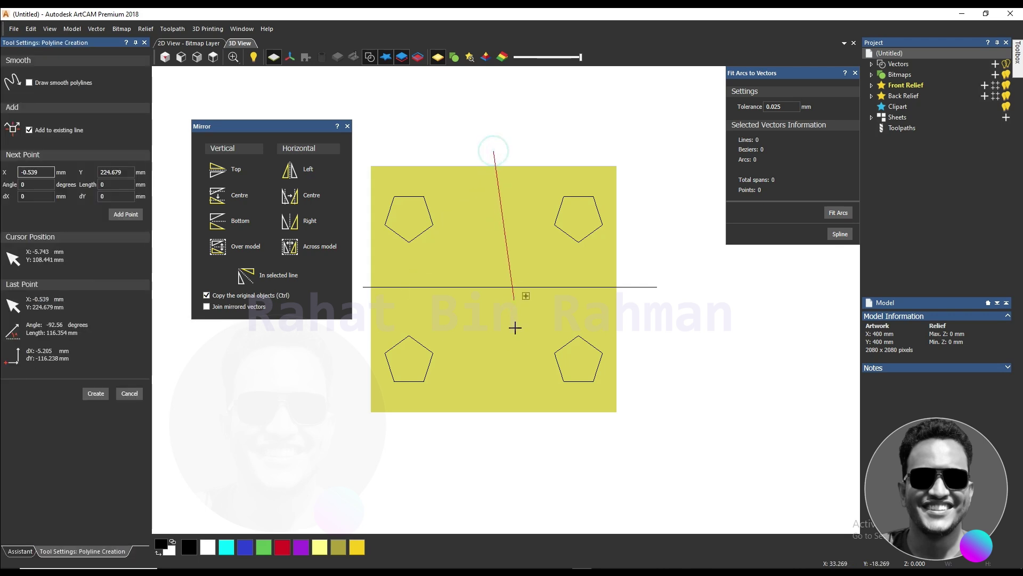
{"action": "left_click", "coordinate": [494, 426]}
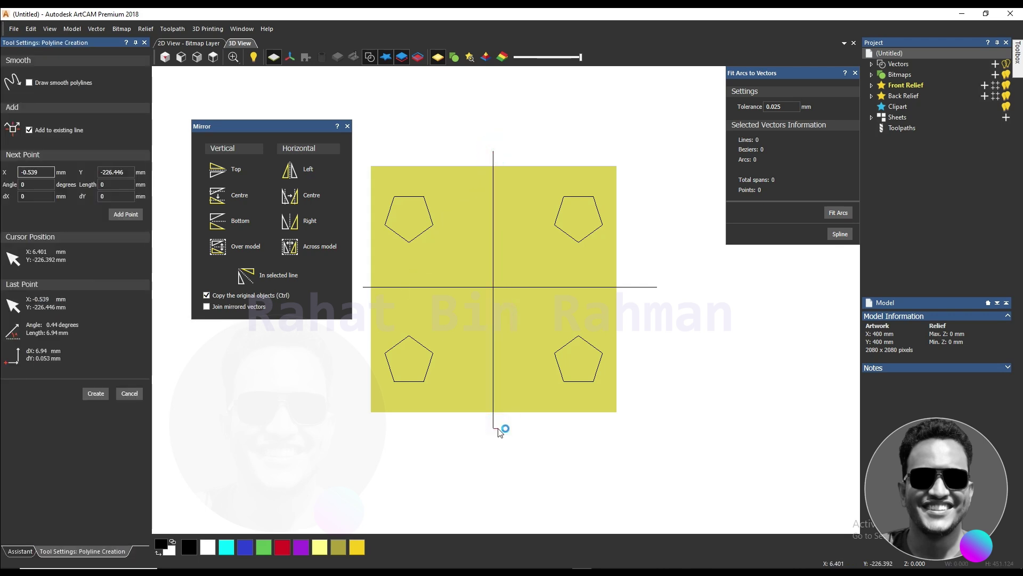
{"action": "key", "text": "Escape"}
Step: Delete the lower-right, upper-right and upper-left pentagons
{"action": "left_click_drag", "start_coordinate": [630, 389], "coordinate": [552, 311]}
{"action": "key", "text": "Delete"}
{"action": "left_click_drag", "start_coordinate": [603, 239], "coordinate": [554, 200]}
{"action": "key", "text": "Delete"}
{"action": "left_click_drag", "start_coordinate": [431, 254], "coordinate": [397, 209]}
{"action": "key", "text": "Delete"}
Step: Mirror a copy of the remaining lower-left pentagon across the horizontal centre line with Over model
{"action": "left_click_drag", "start_coordinate": [438, 320], "coordinate": [410, 369]}
{"action": "left_click", "coordinate": [218, 246]}
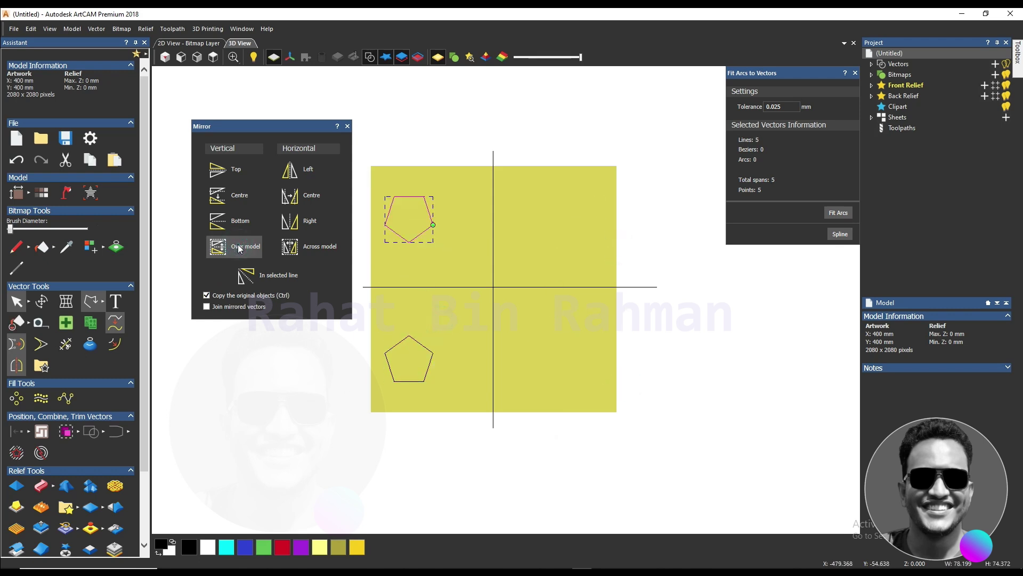
Step: Mirror a copy of the upper-left pentagon with Across model, and mirror that copy into the lower-right quadrant with Over model
{"action": "left_click", "coordinate": [292, 248]}
{"action": "left_click", "coordinate": [218, 247]}
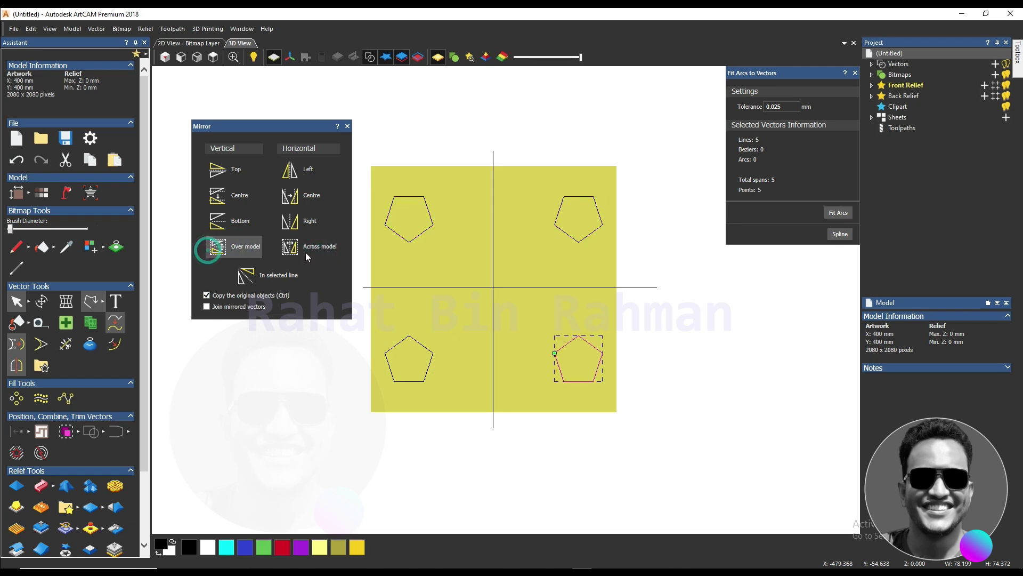
{"action": "left_click", "coordinate": [471, 328]}
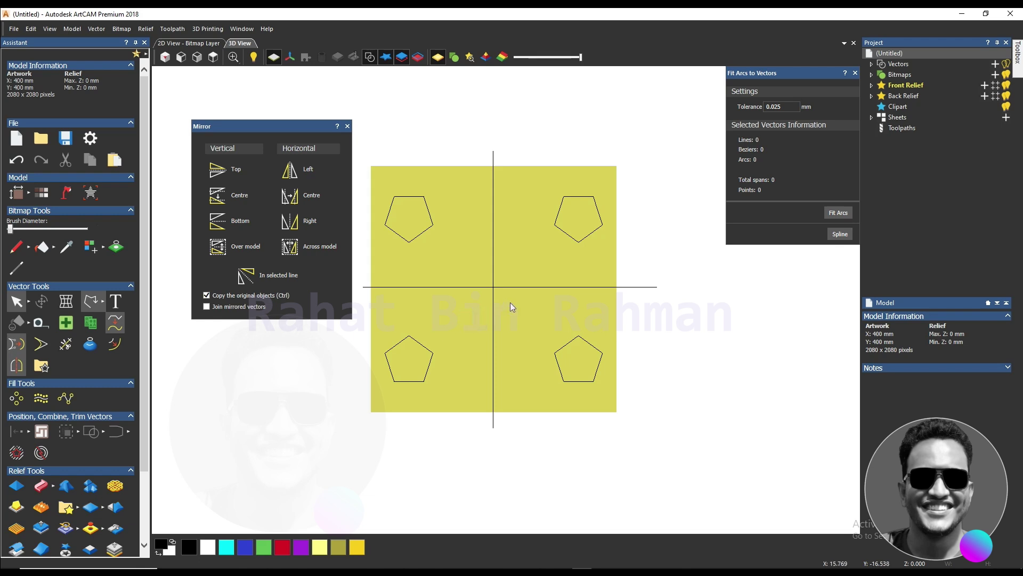
Step: Delete both crossing centre lines and every pentagon except the lower-left one
{"action": "left_click_drag", "start_coordinate": [621, 375], "coordinate": [483, 202]}
{"action": "key", "text": "Delete"}
{"action": "left_click_drag", "start_coordinate": [491, 253], "coordinate": [434, 223]}
{"action": "key", "text": "Delete"}
Step: Draw a slanted polyline about 252 mm tall just right of the remaining pentagon, running from upper left to lower right
{"action": "scroll", "coordinate": [424, 389], "scroll_direction": "up", "scroll_amount": 2}
{"action": "scroll", "coordinate": [452, 372], "scroll_direction": "down", "scroll_amount": 3}
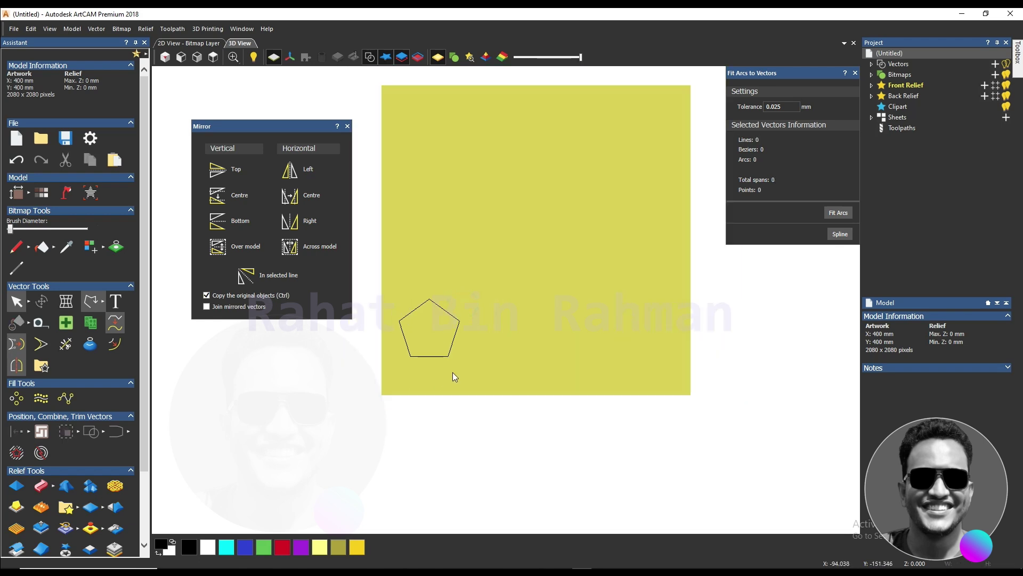
{"action": "scroll", "coordinate": [458, 346], "scroll_direction": "up", "scroll_amount": 2}
{"action": "left_click_drag", "start_coordinate": [482, 368], "coordinate": [454, 208]}
{"action": "left_click", "coordinate": [480, 320]}
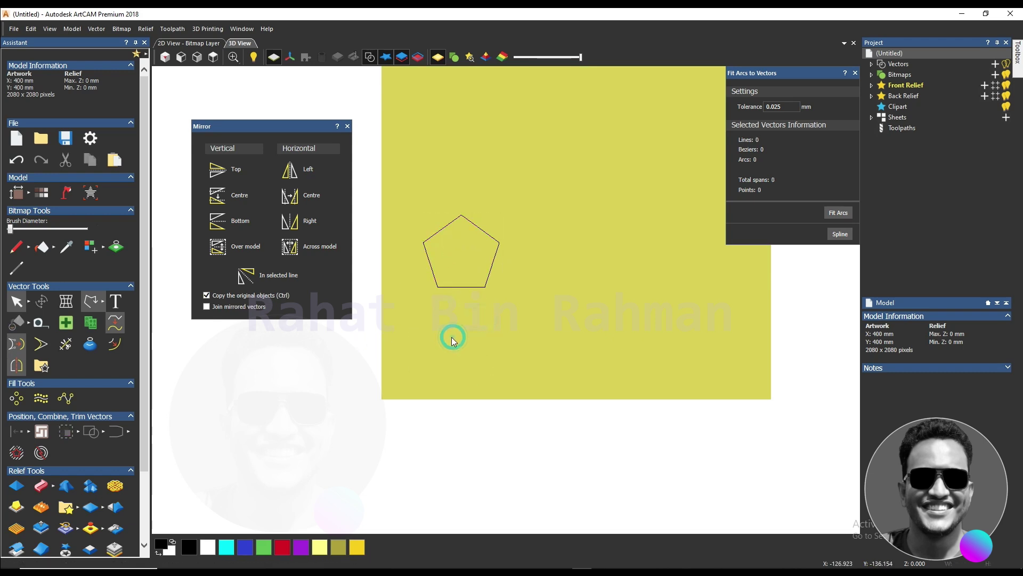
{"action": "left_click", "coordinate": [90, 302]}
{"action": "left_click", "coordinate": [476, 145]}
{"action": "left_click", "coordinate": [547, 389]}
{"action": "key", "text": "Escape"}
{"action": "left_click", "coordinate": [497, 312]}
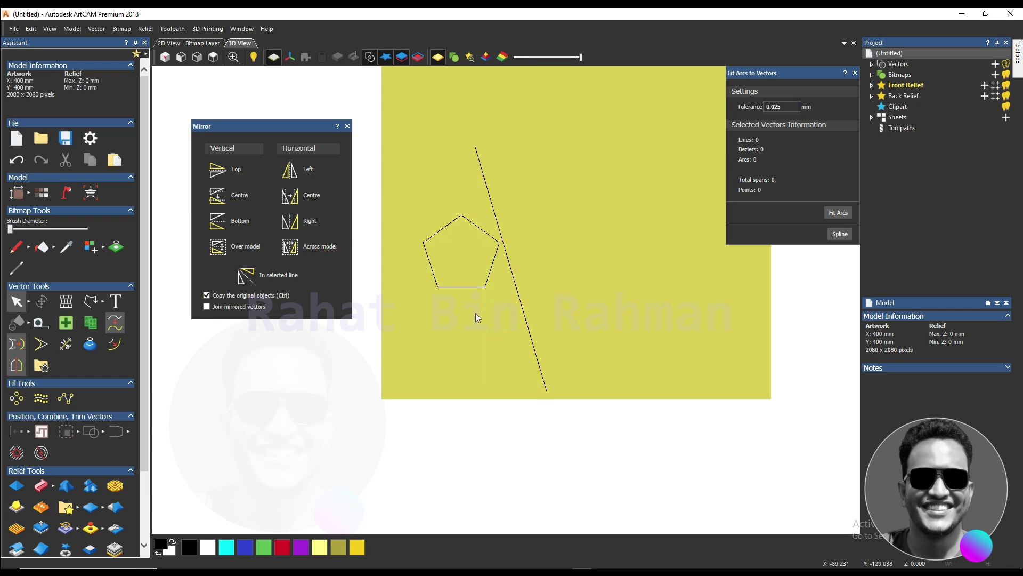
Step: Mirror a copy of the pentagon across the slanted line with In selected line, selecting the pentagon first and the line last
{"action": "left_click", "coordinate": [432, 256]}
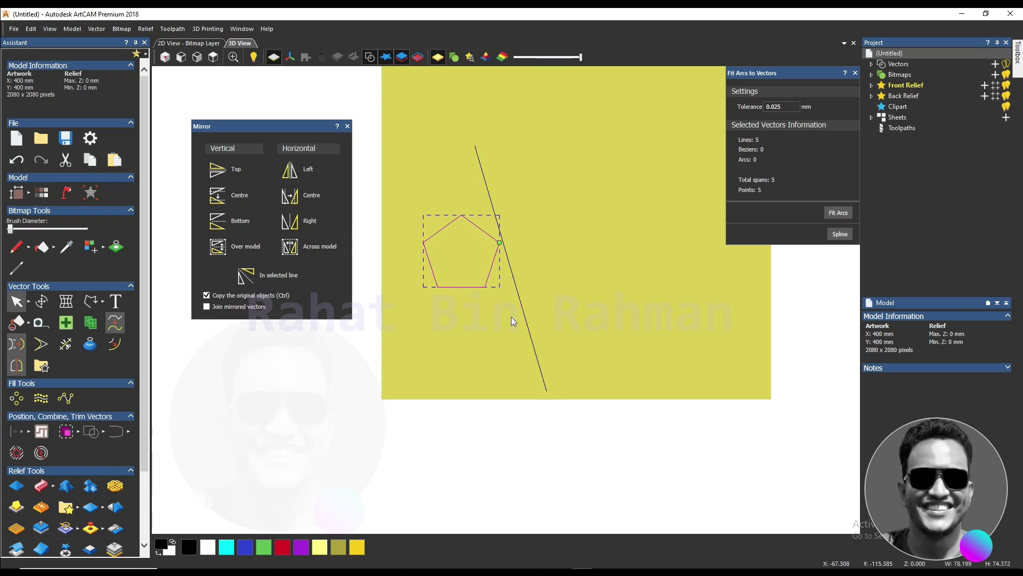
{"action": "left_click", "coordinate": [522, 298]}
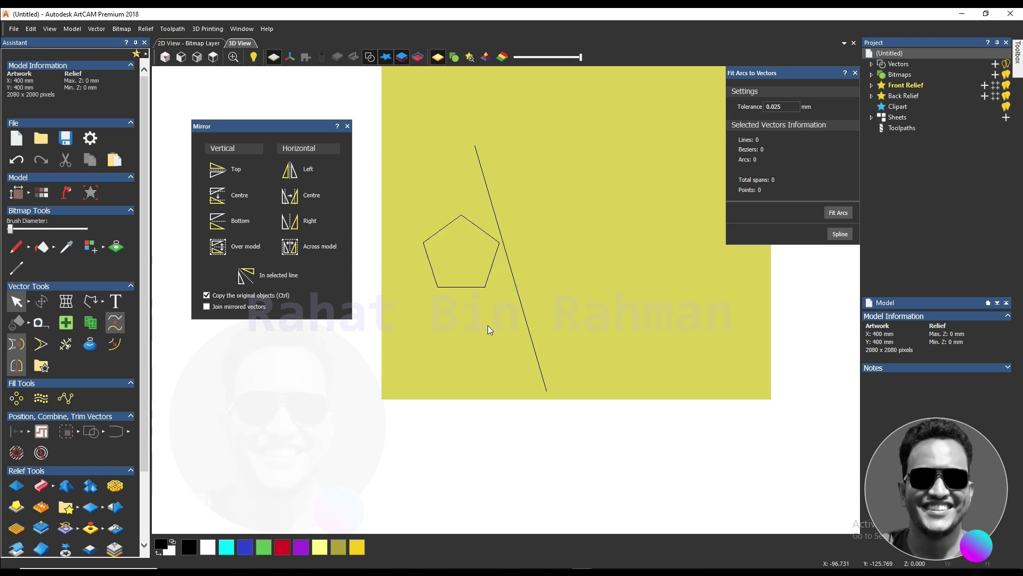
{"action": "left_click", "coordinate": [483, 325]}
{"action": "left_click", "coordinate": [525, 319], "text": "shift"}
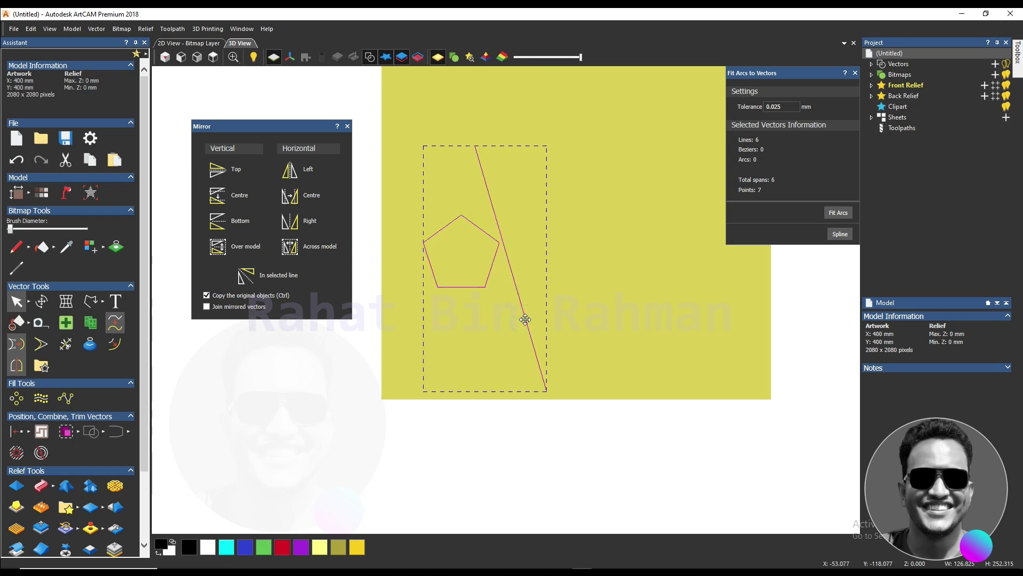
{"action": "left_click", "coordinate": [491, 322]}
{"action": "left_click", "coordinate": [482, 306]}
{"action": "left_click", "coordinate": [520, 304], "text": "shift"}
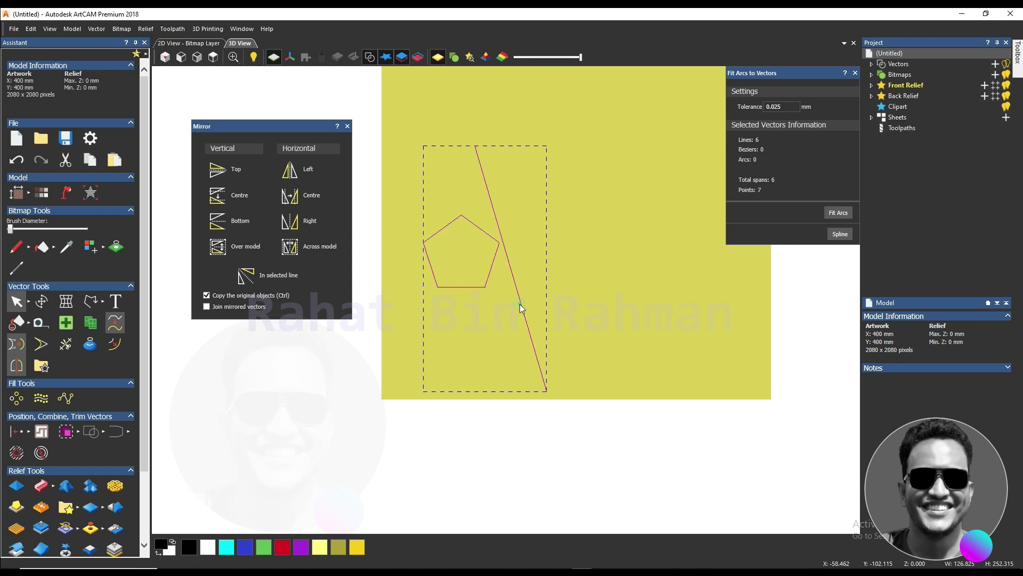
{"action": "left_click", "coordinate": [271, 279]}
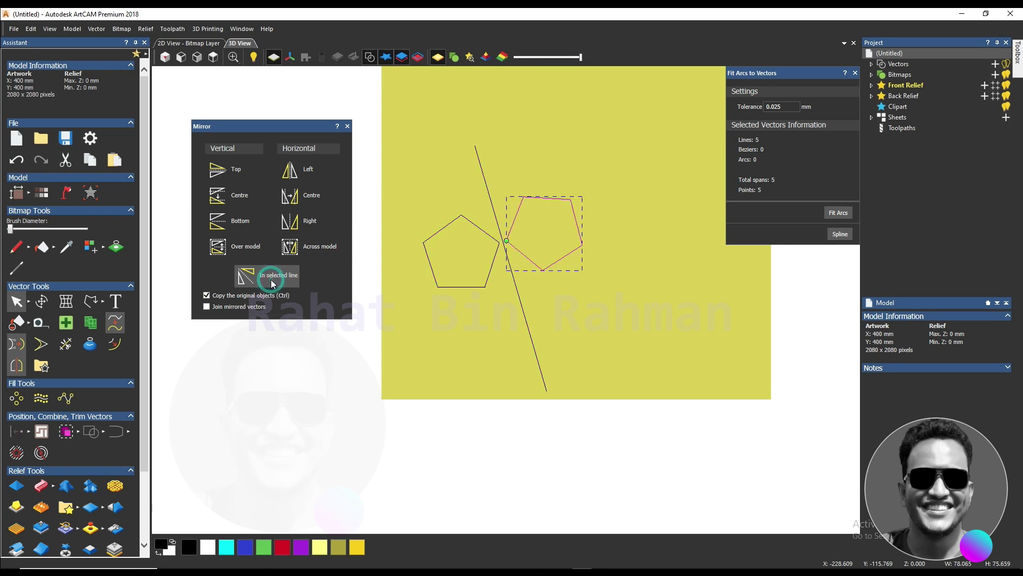
{"action": "scroll", "coordinate": [566, 245], "scroll_direction": "up", "scroll_amount": 3}
{"action": "scroll", "coordinate": [490, 261], "scroll_direction": "down", "scroll_amount": 4}
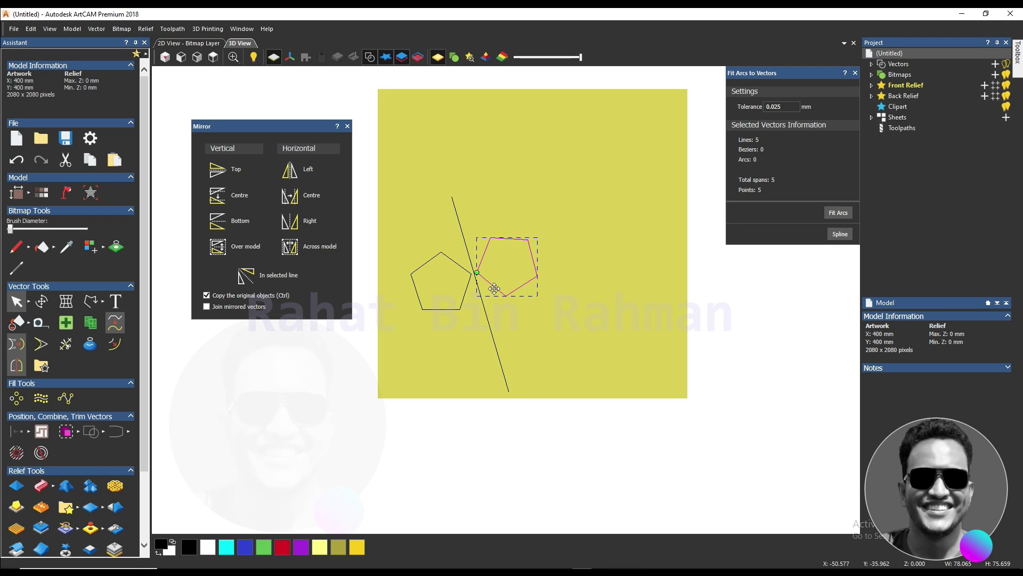
{"action": "left_click", "coordinate": [523, 318]}
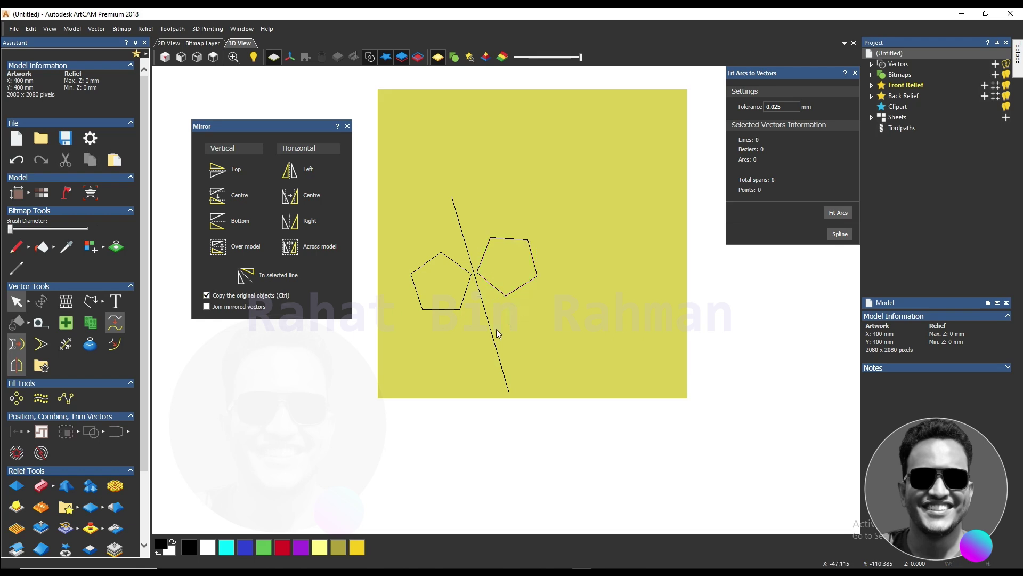